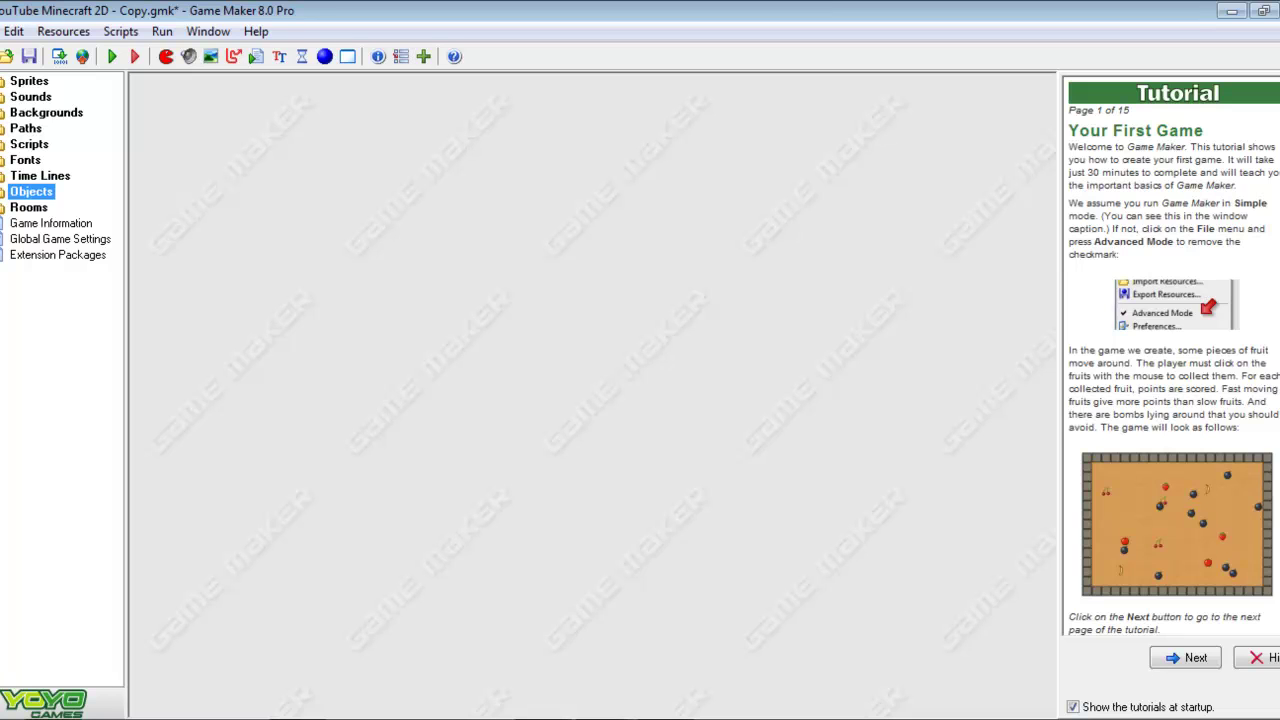
# Duplicate the obj_health draw object in the Controls group and name the copy obj_sword_draw.
pyautogui.press('Right')
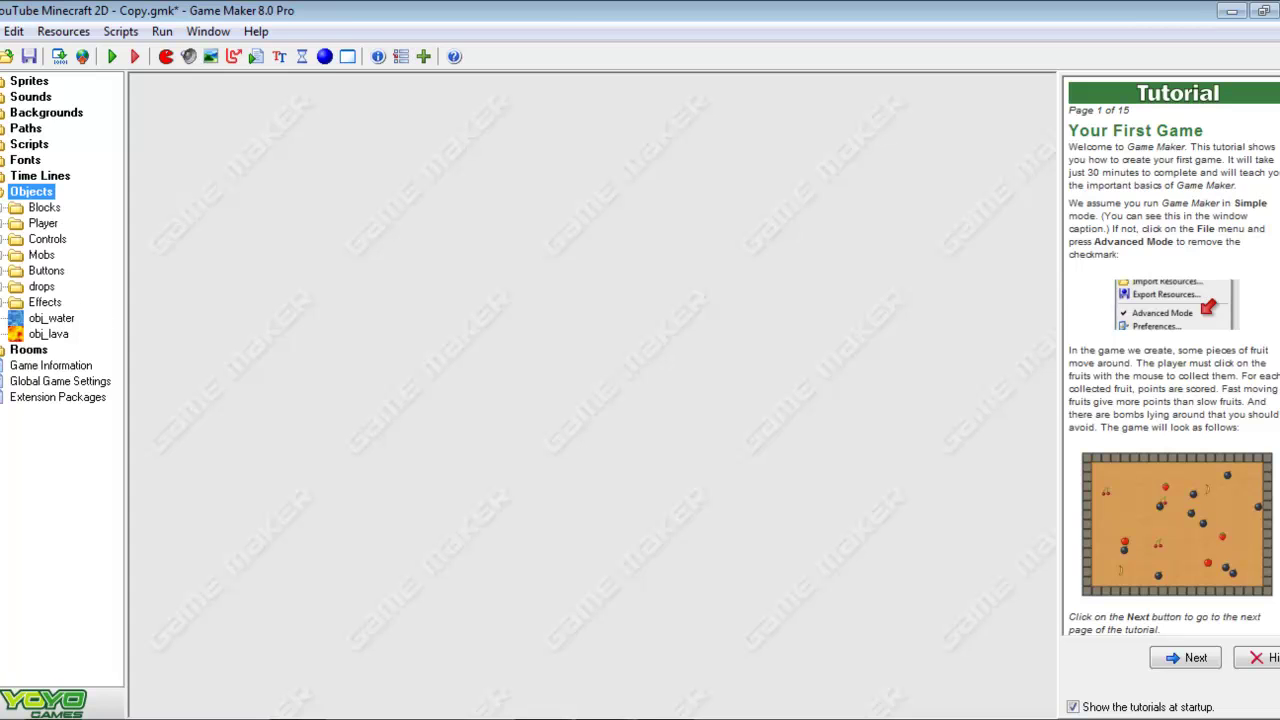
pyautogui.click(2, 241)
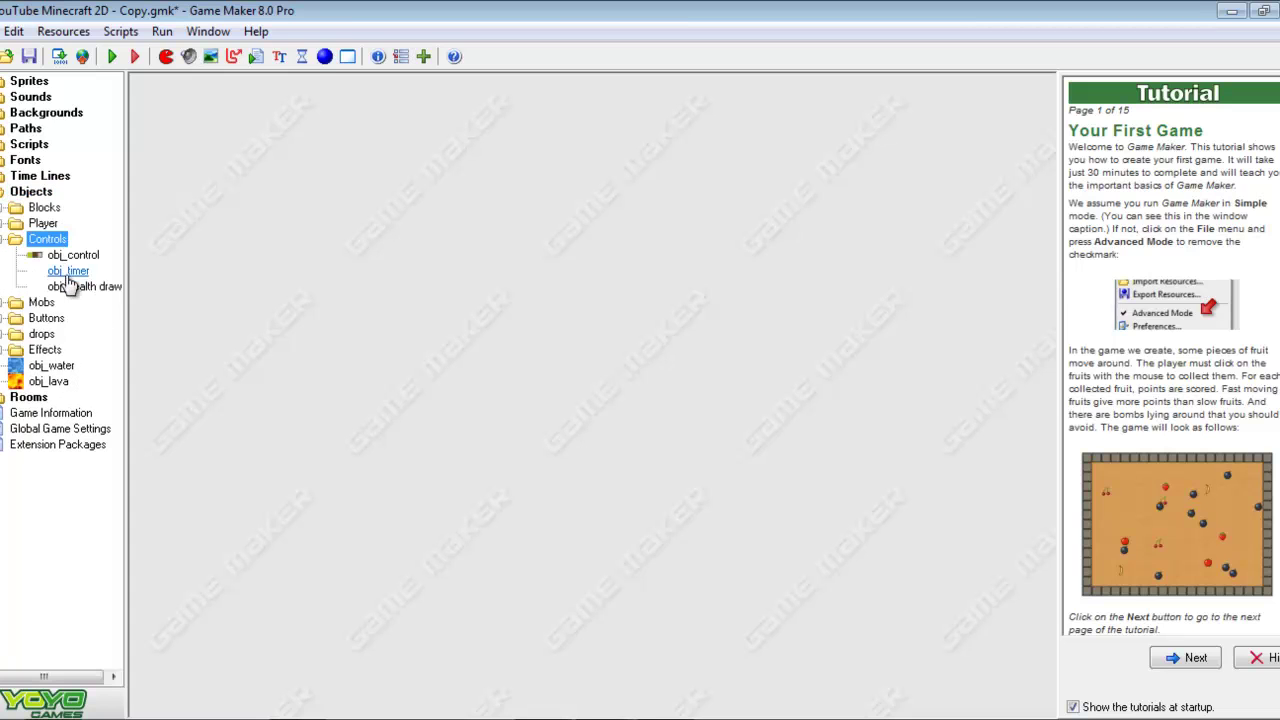
pyautogui.moveTo(128, 303); pyautogui.dragTo(176, 297)
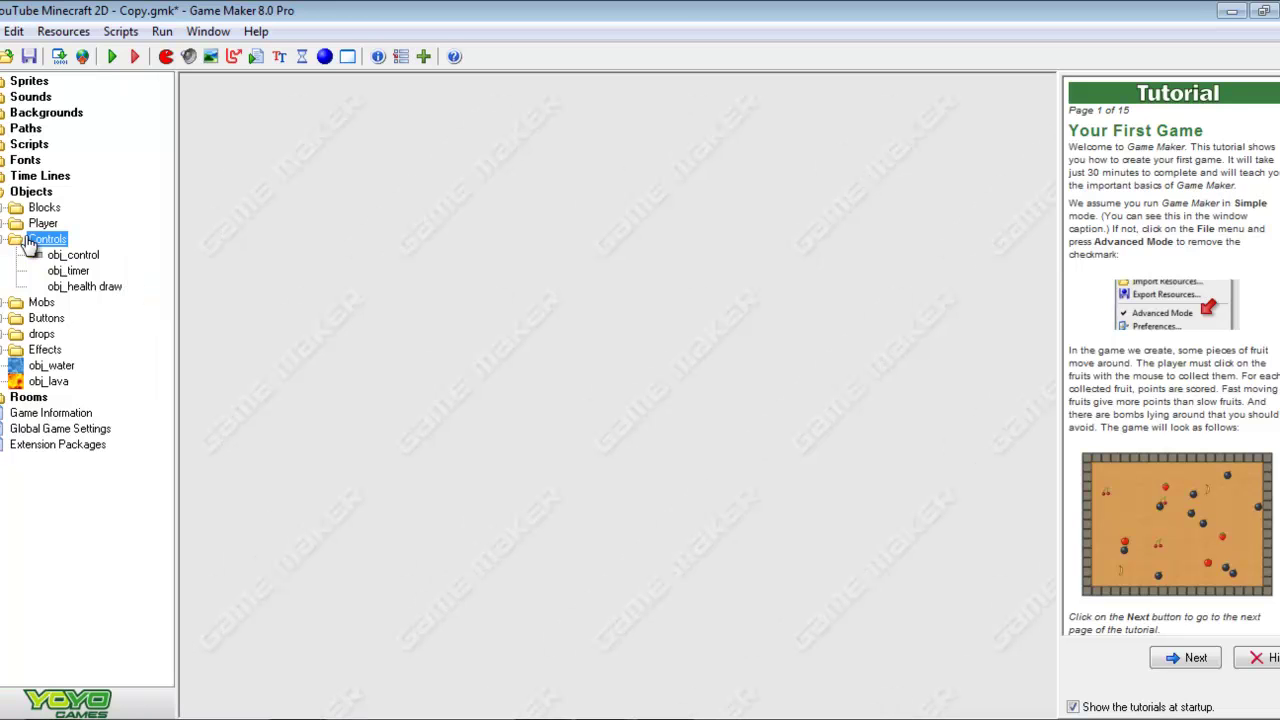
pyautogui.rightClick(70, 286)
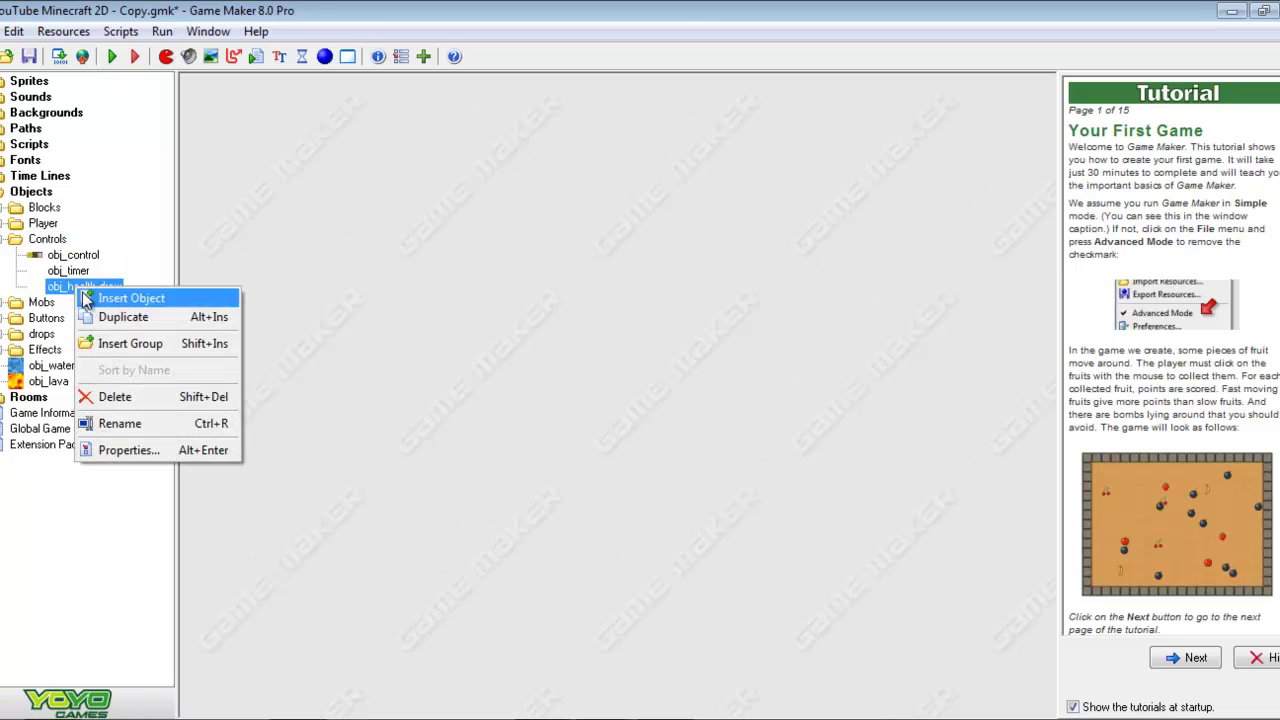
pyautogui.click(106, 318)
pyautogui.moveTo(413, 207); pyautogui.dragTo(386, 207)
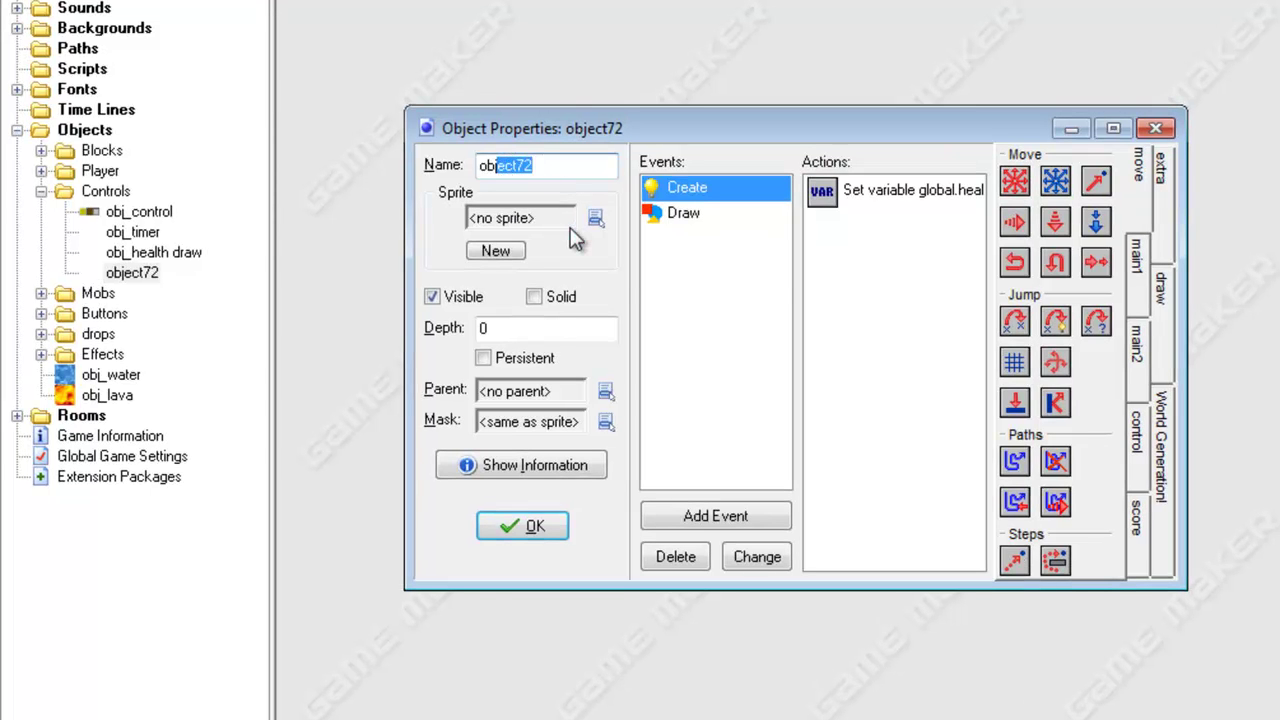
pyautogui.write('j_')
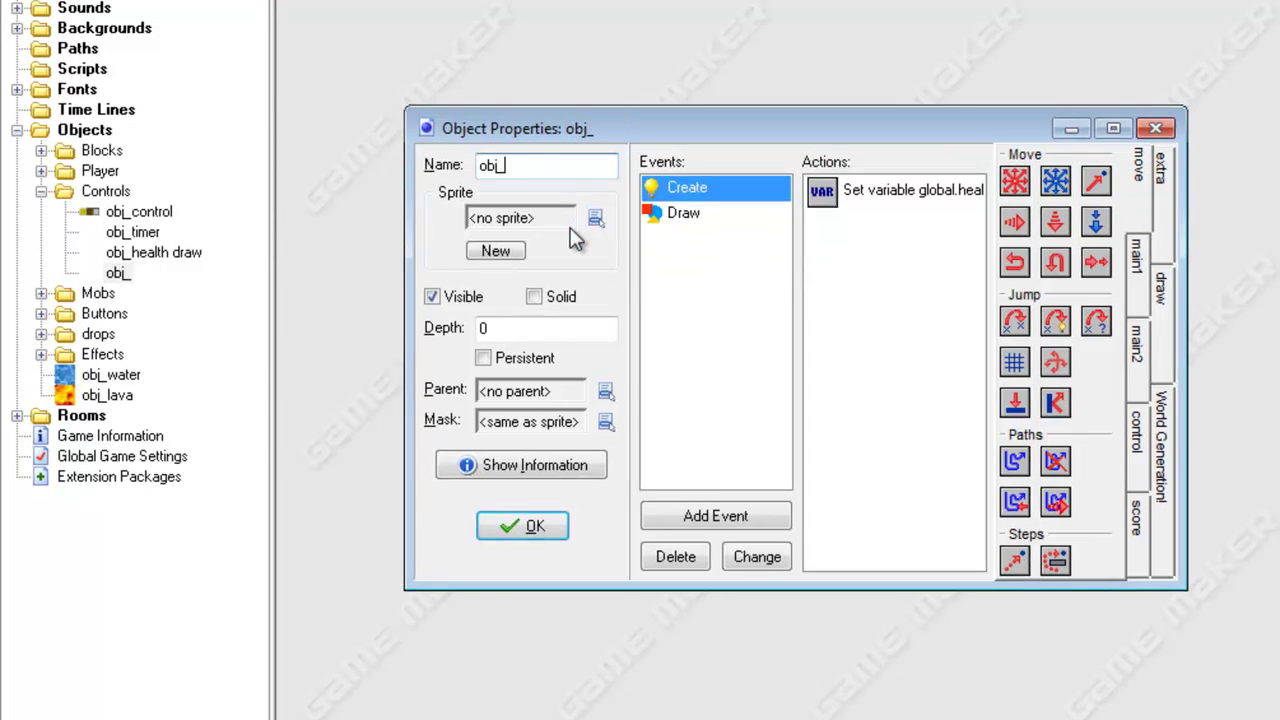
pyautogui.write('sword_draw')
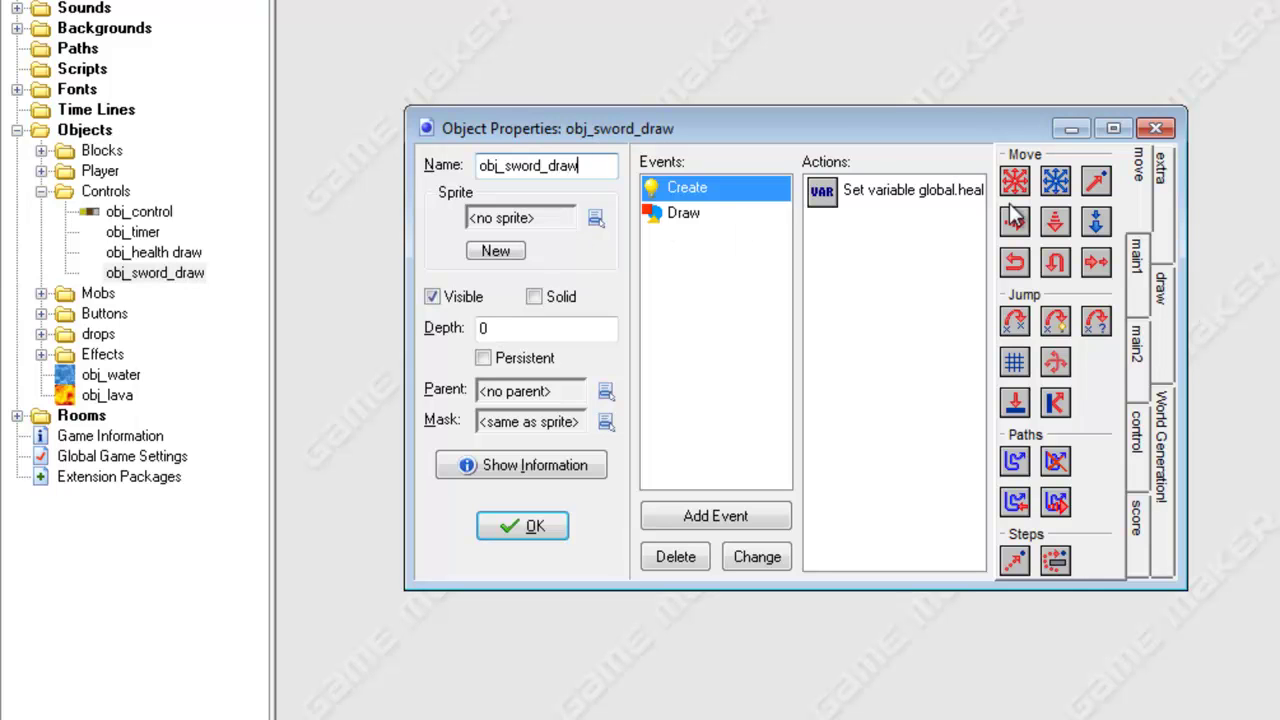
# In obj_sword_draw's Create event, make the Set Variable action set global.sword to 0.
pyautogui.moveTo(1194, 299); pyautogui.dragTo(1279, 299)
pyautogui.doubleClick(905, 192)
pyautogui.click(926, 330)
pyautogui.moveTo(926, 330); pyautogui.dragTo(859, 330)
pyautogui.write('sword')
pyautogui.moveTo(846, 358); pyautogui.dragTo(749, 358)
pyautogui.write('0')
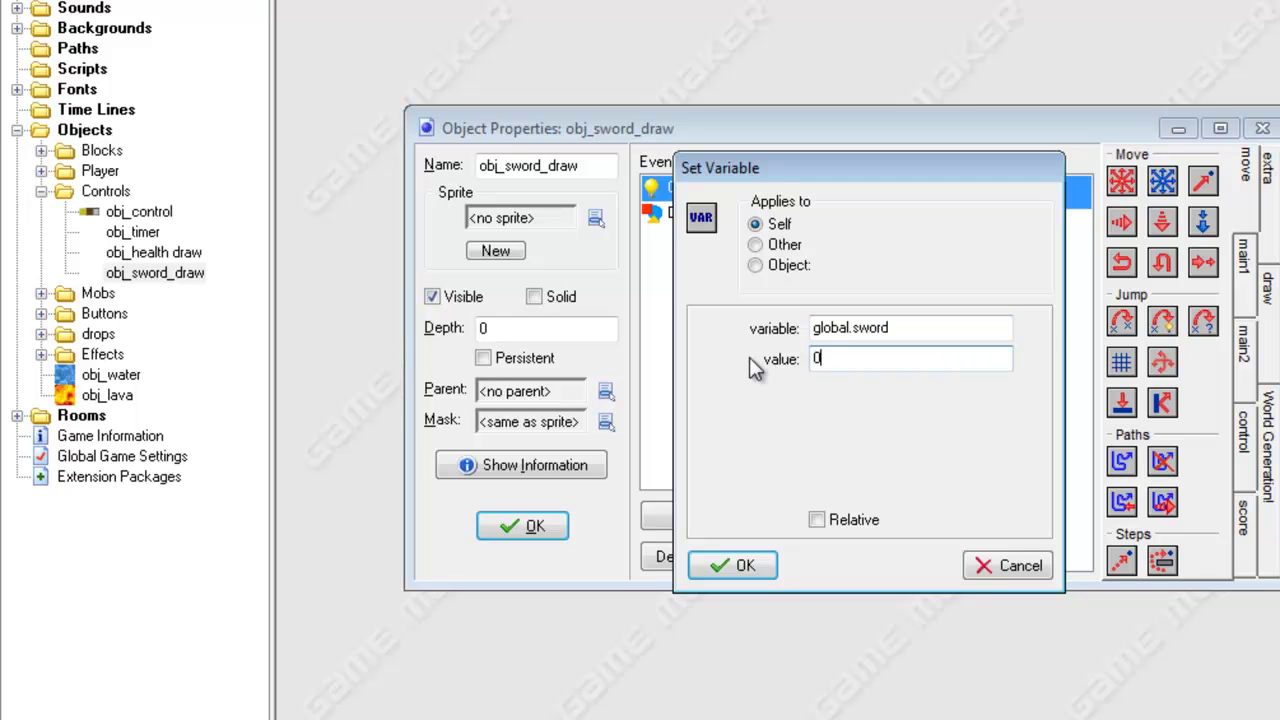
pyautogui.click(731, 568)
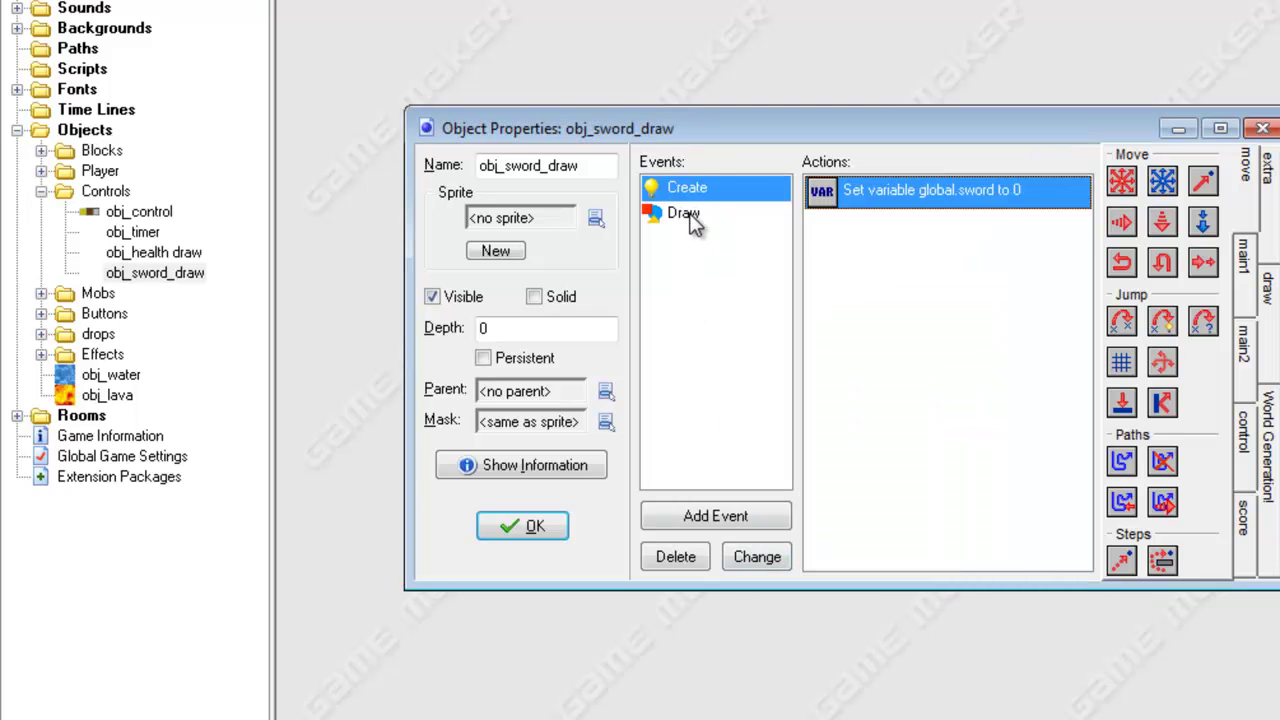
# In the Draw event, make the Draw Variable action show global.sword at x view_xview+53 and y view_yview+38.
pyautogui.click(688, 220)
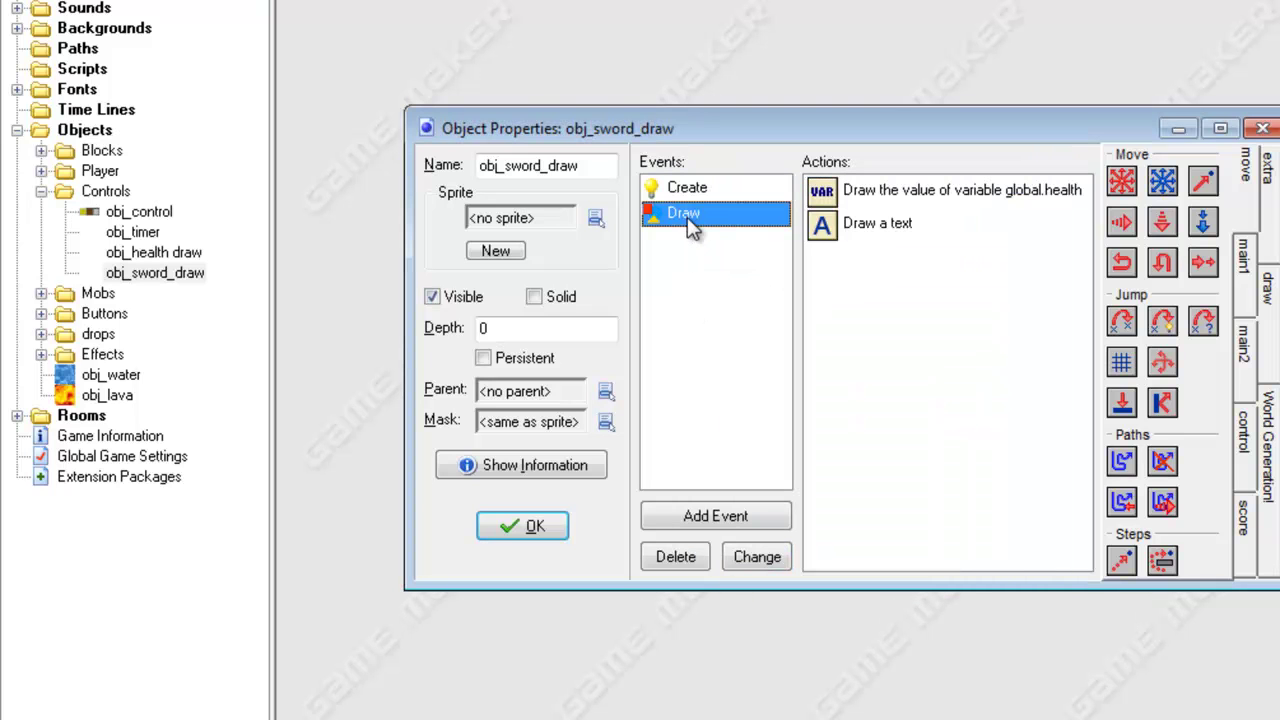
pyautogui.doubleClick(920, 204)
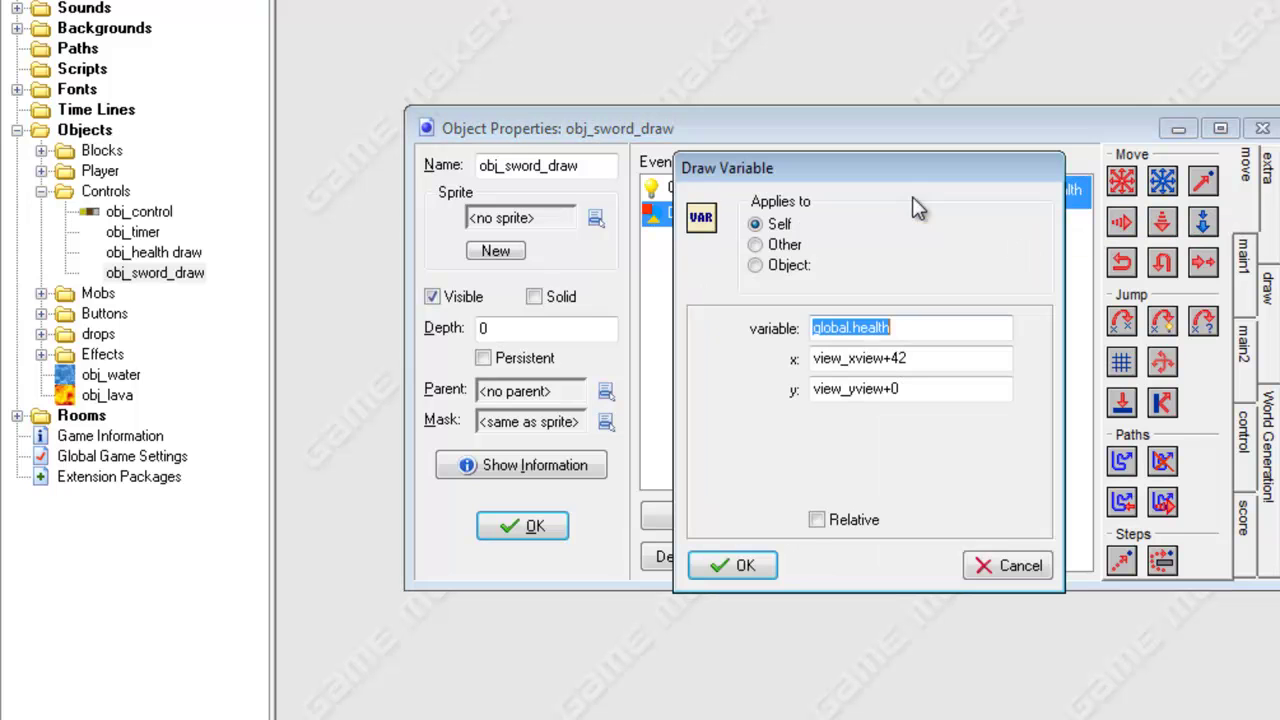
pyautogui.click(920, 358)
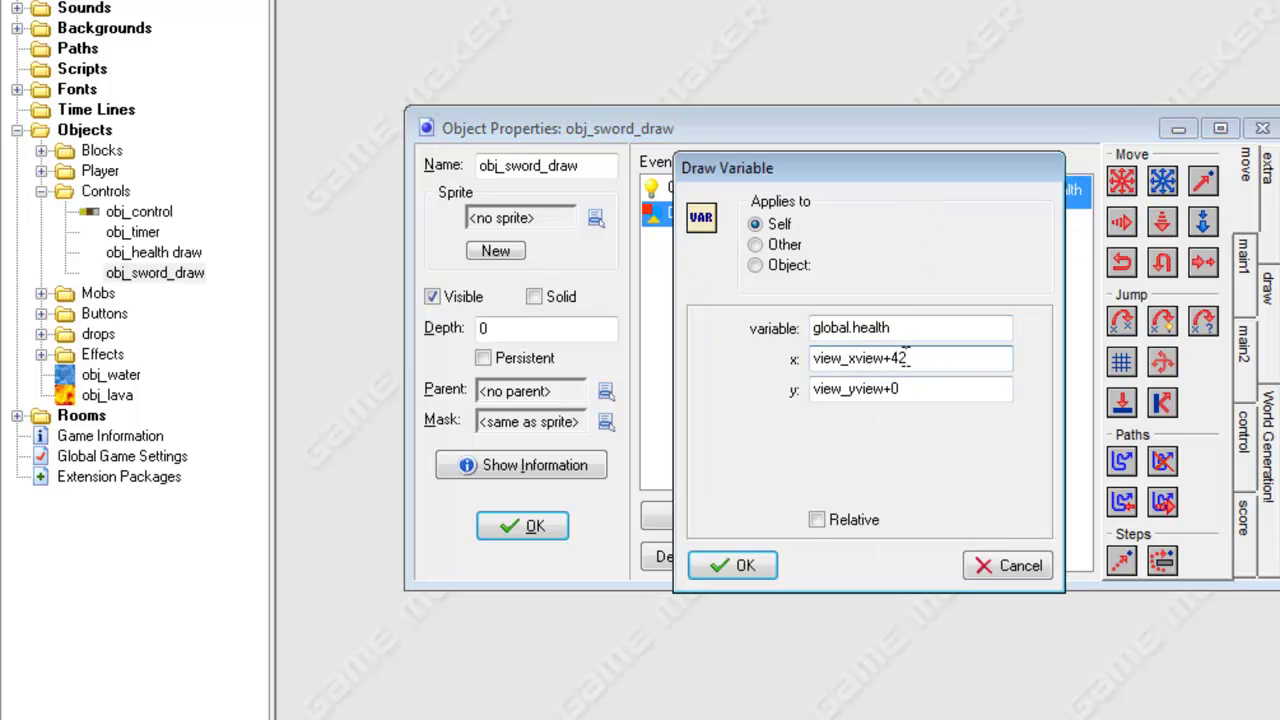
pyautogui.moveTo(900, 328)
pyautogui.mouseDown()
pyautogui.moveTo(836, 330)
pyautogui.moveTo(853, 330)
pyautogui.mouseUp()
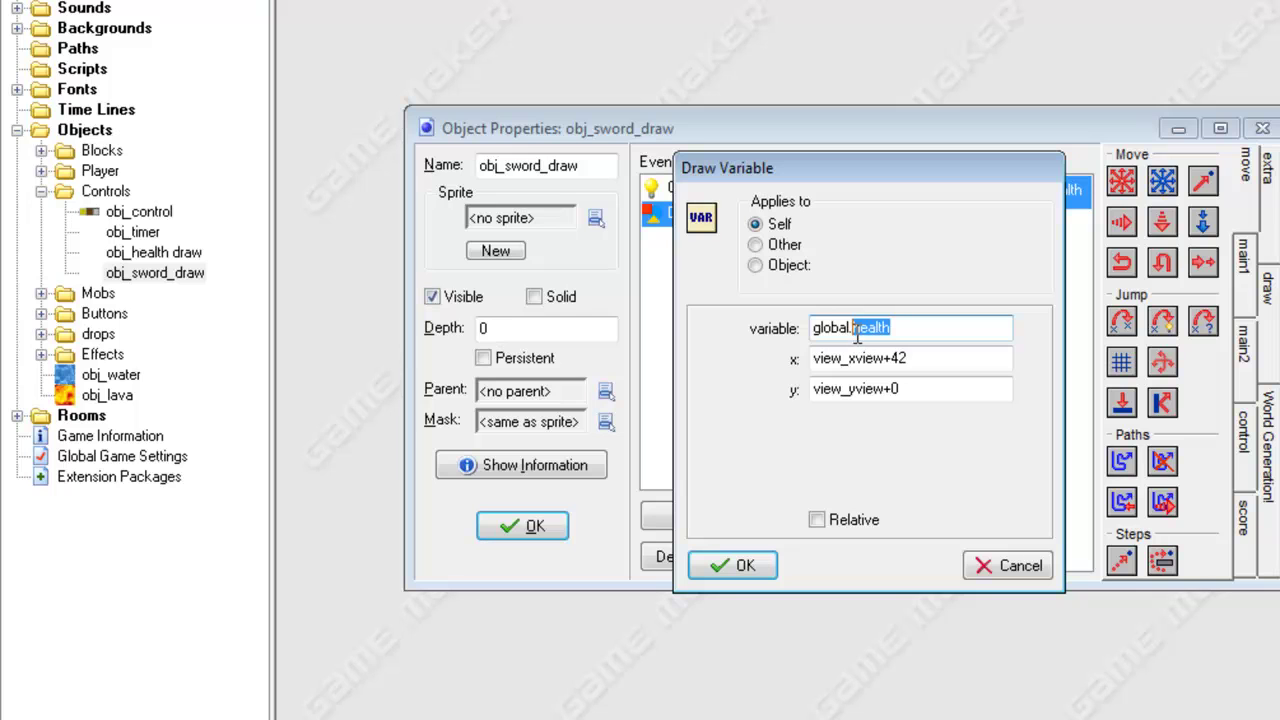
pyautogui.write('sword')
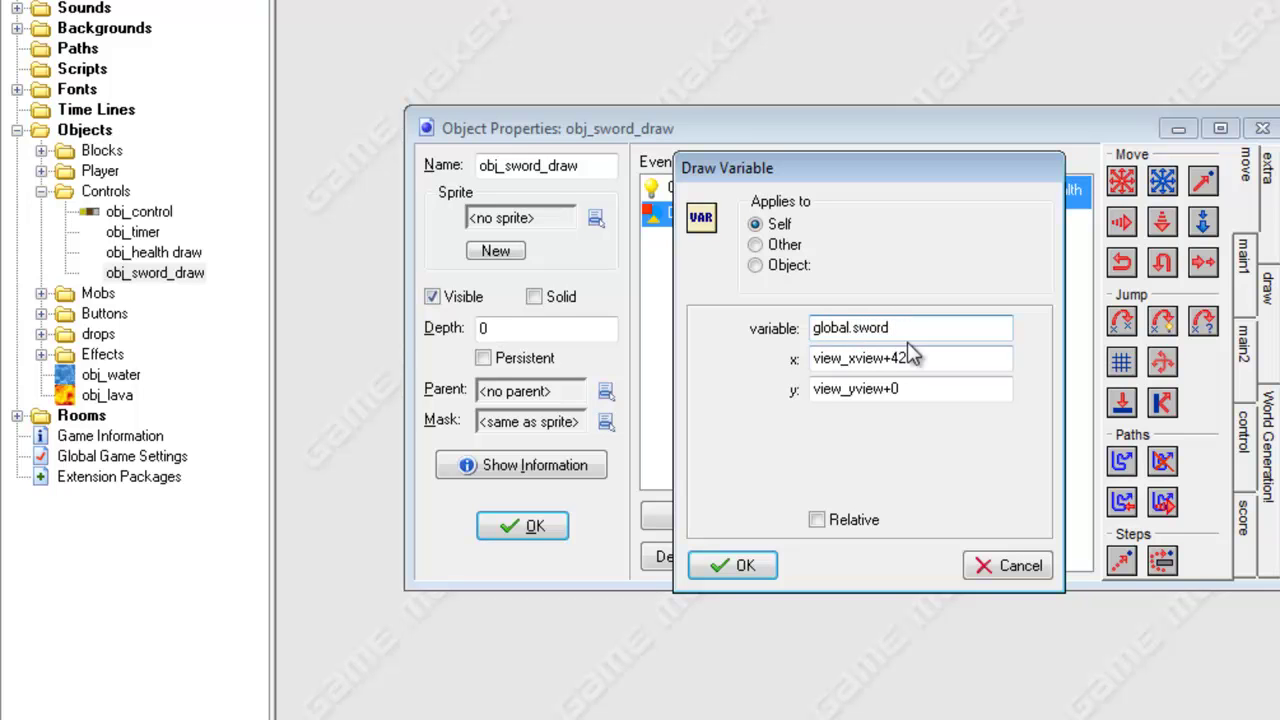
pyautogui.click(912, 355)
pyautogui.moveTo(912, 357); pyautogui.dragTo(895, 357)
pyautogui.write('53')
pyautogui.click(917, 390)
pyautogui.moveTo(899, 391); pyautogui.dragTo(892, 391)
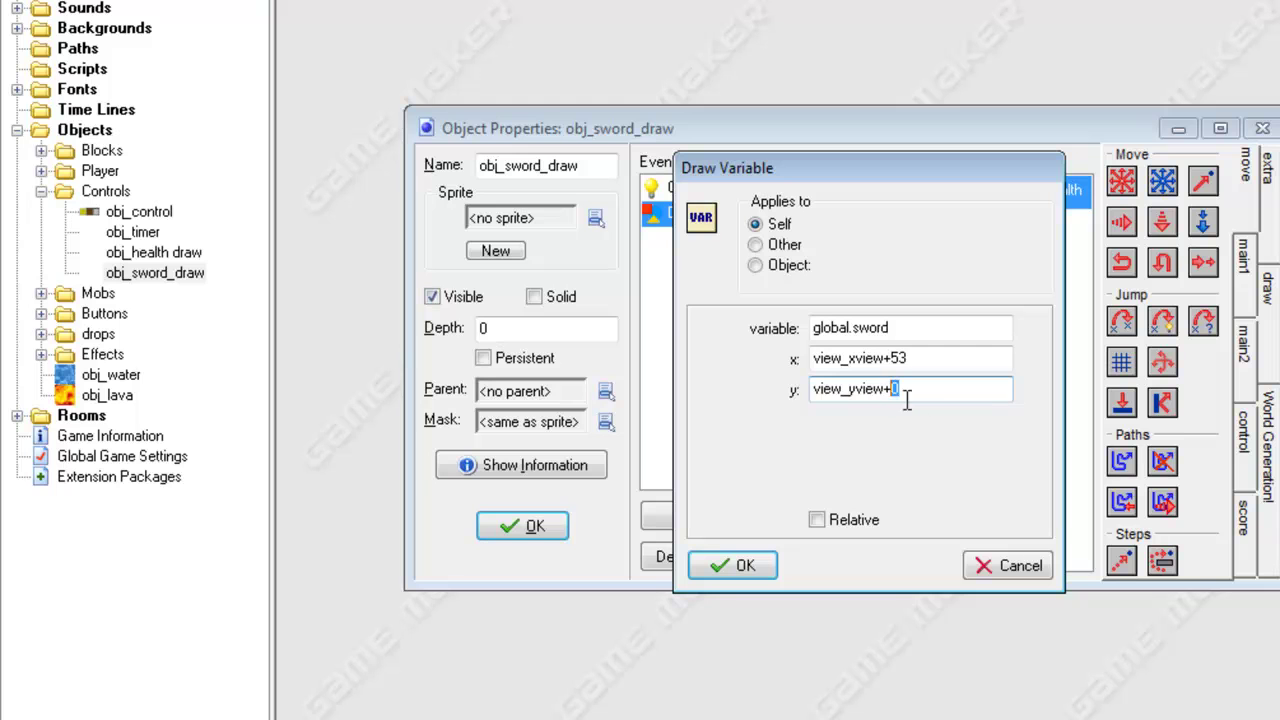
pyautogui.write('38')
pyautogui.click(745, 567)
# Change the Draw Text action's text to "swords:" with y view_yview+39, and save obj_sword_draw.
pyautogui.doubleClick(870, 228)
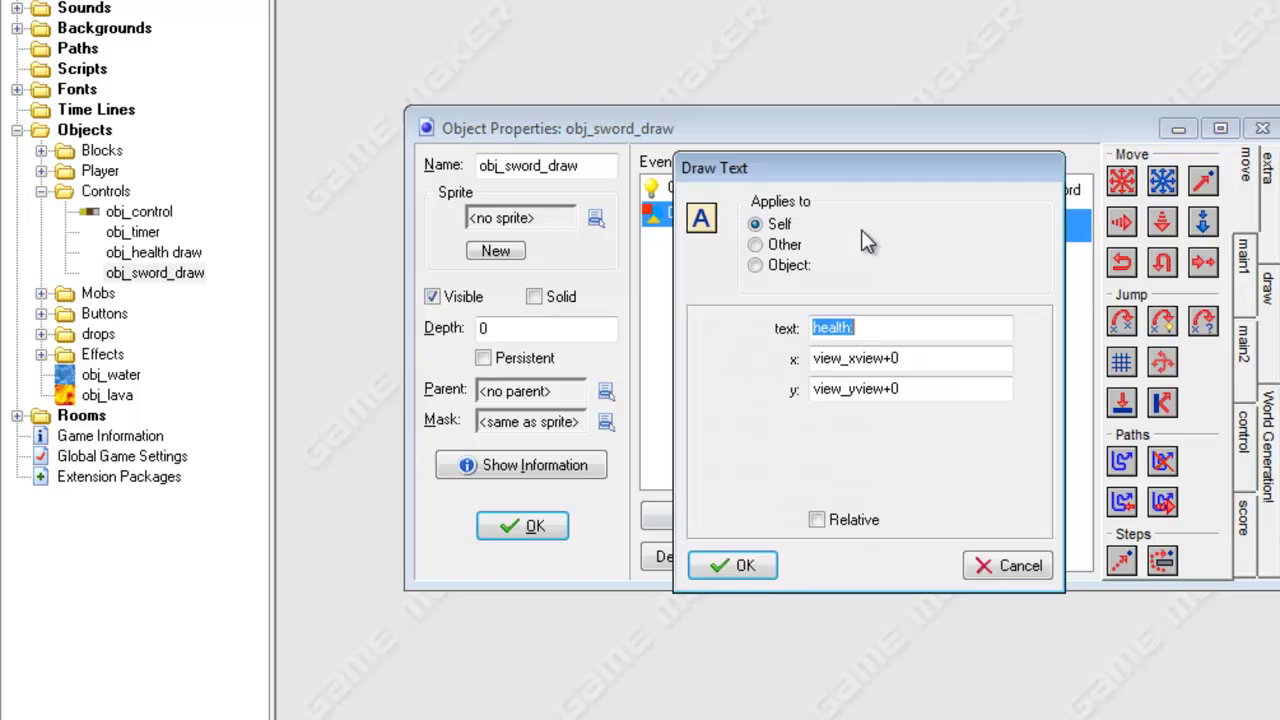
pyautogui.moveTo(915, 391); pyautogui.dragTo(895, 391)
pyautogui.moveTo(856, 329); pyautogui.dragTo(746, 329)
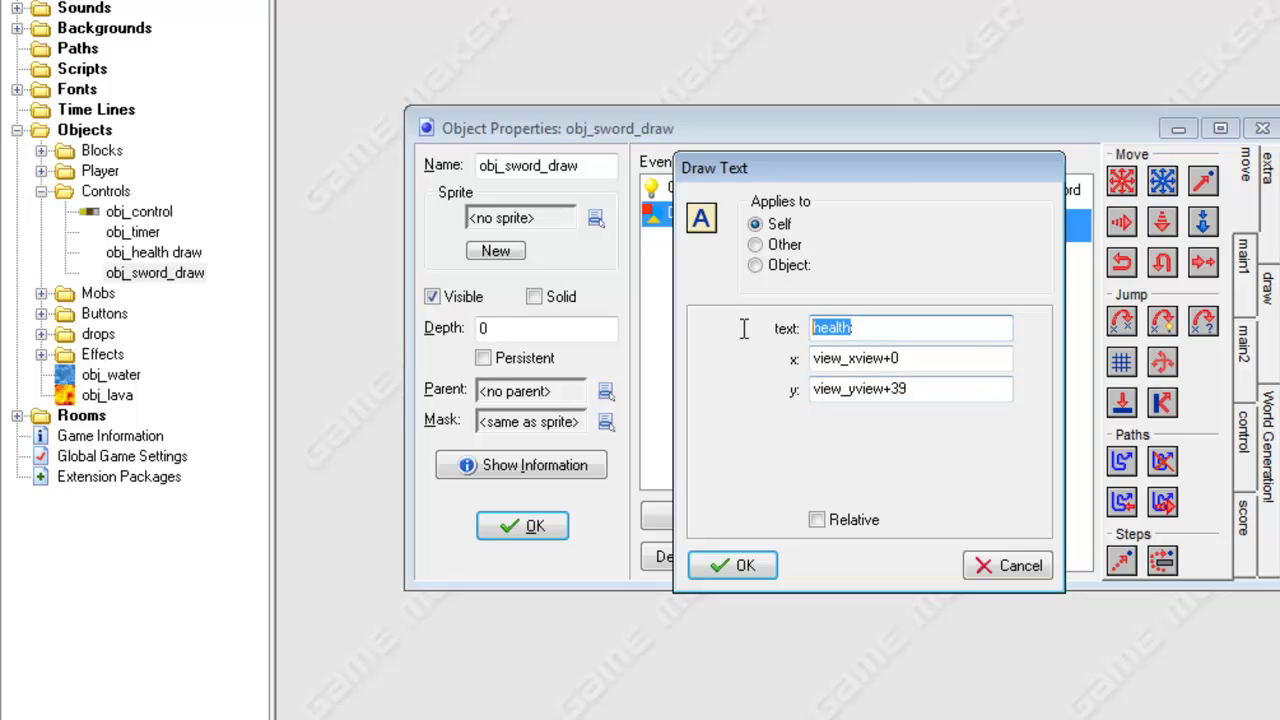
pyautogui.write('swords')
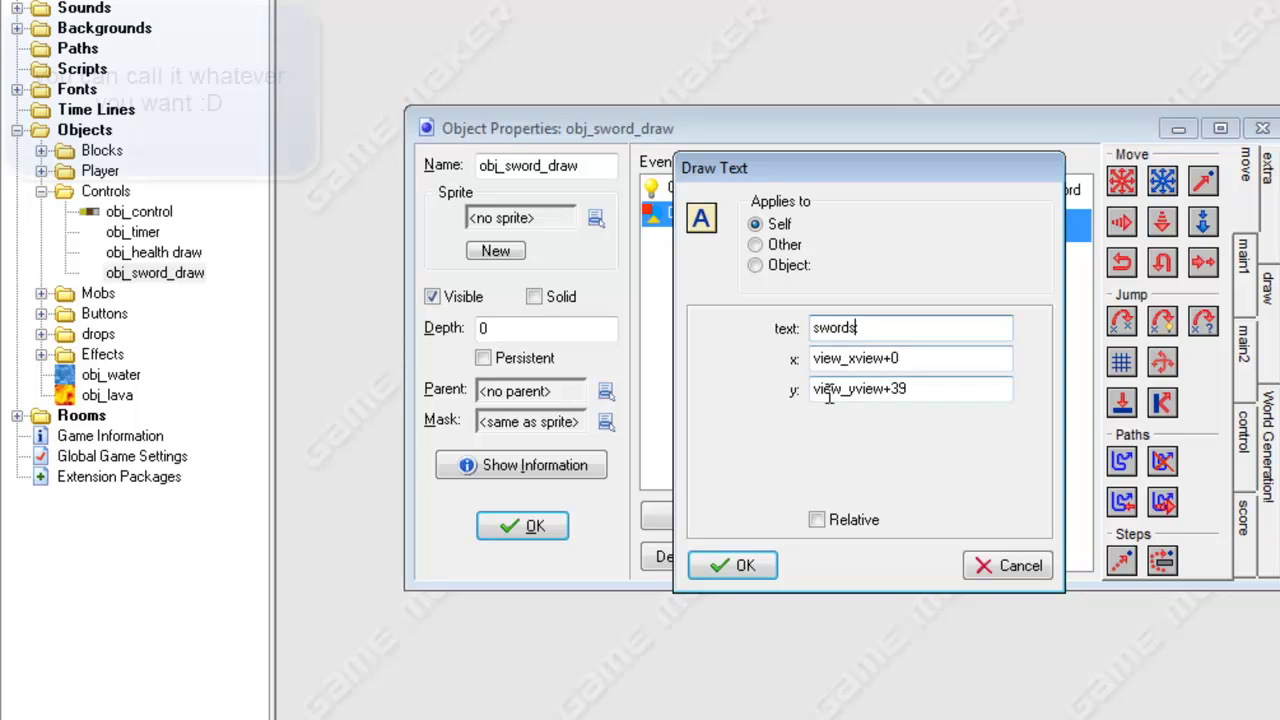
pyautogui.click(742, 566)
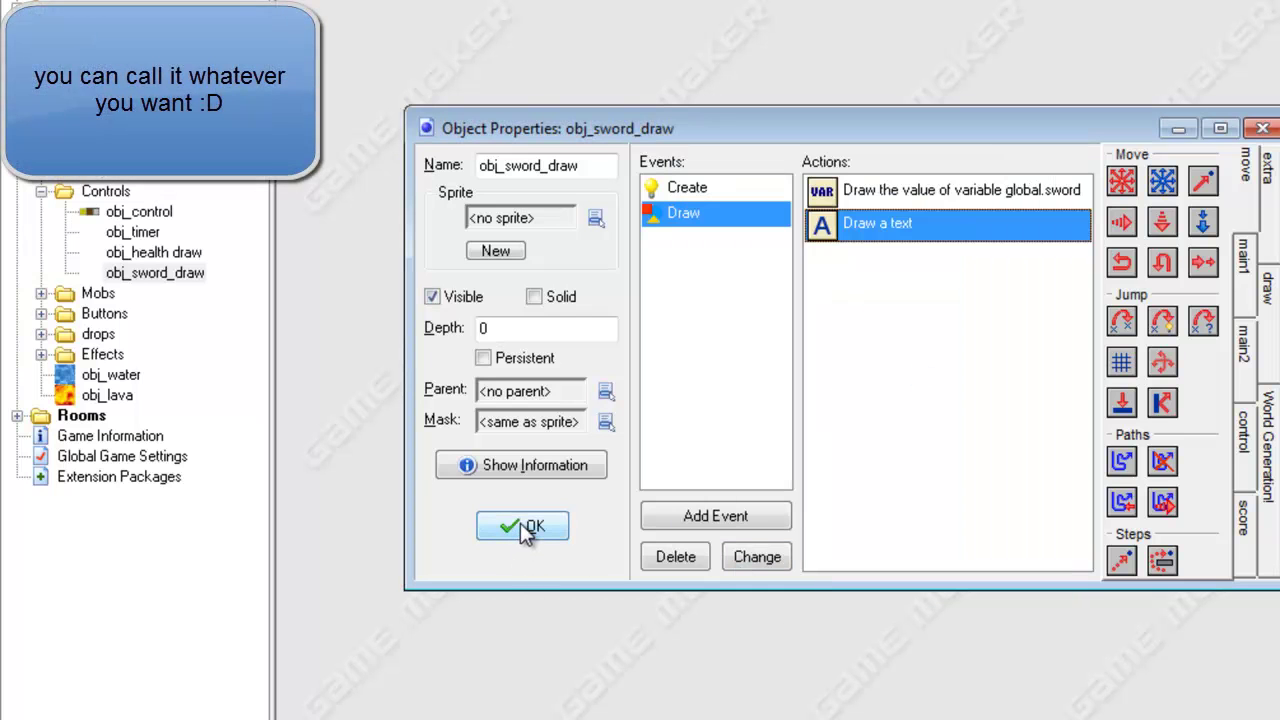
pyautogui.click(525, 530)
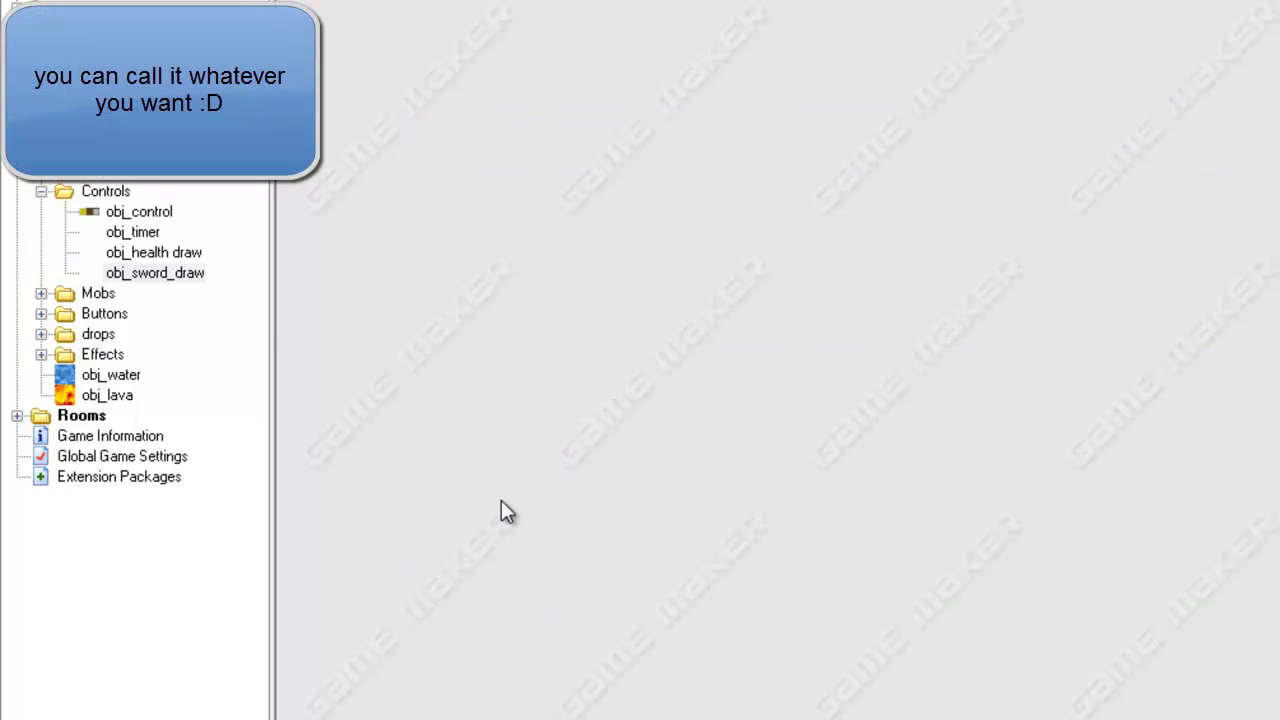
# Open the Level1 room in a maximized editor and hide its grid.
pyautogui.click(40, 191)
pyautogui.click(17, 130)
pyautogui.click(17, 150)
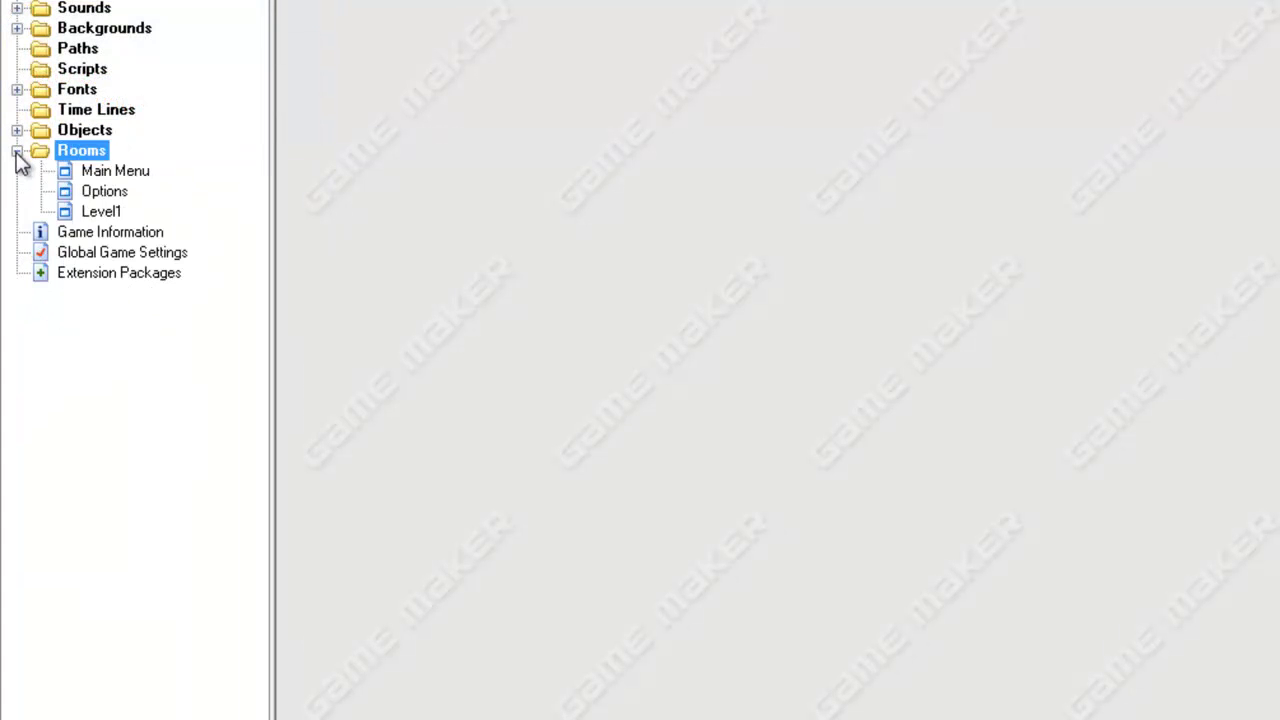
pyautogui.doubleClick(102, 212)
pyautogui.click(1184, 161)
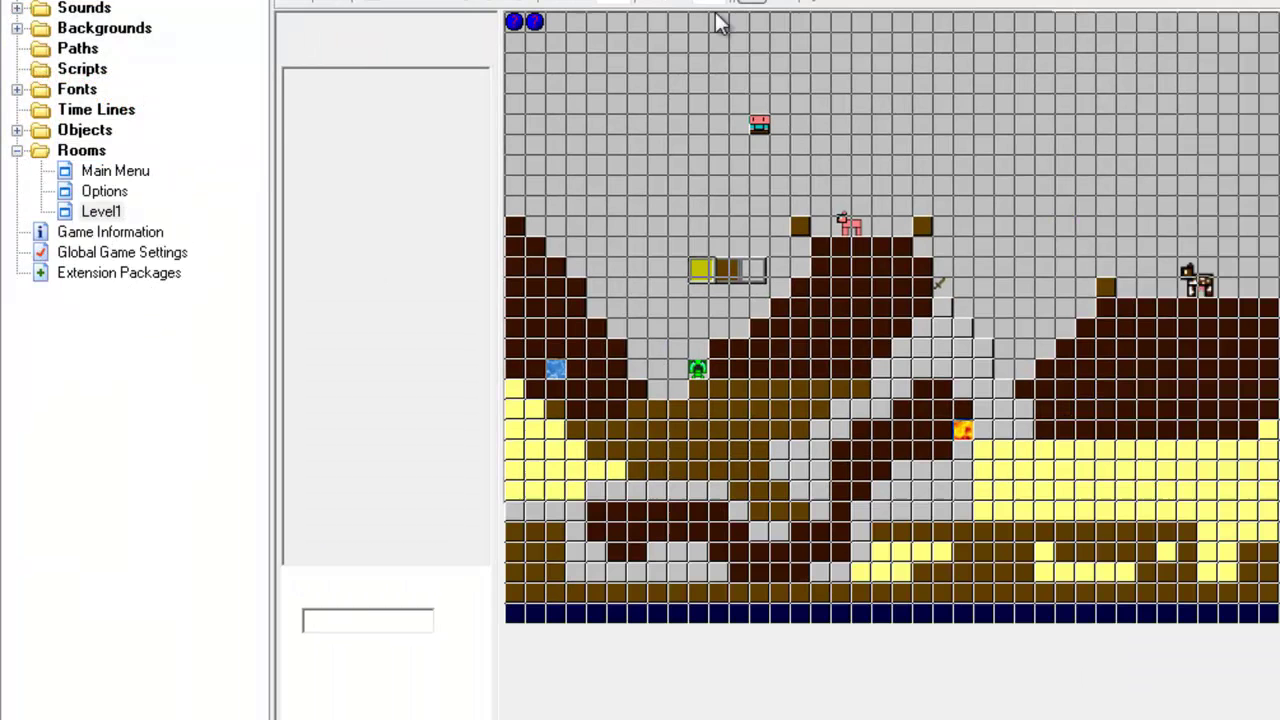
pyautogui.click(750, 5)
# Place obj_sword_draw from the Controls group beside the two existing control objects in Level1, and save the room.
pyautogui.click(362, 100)
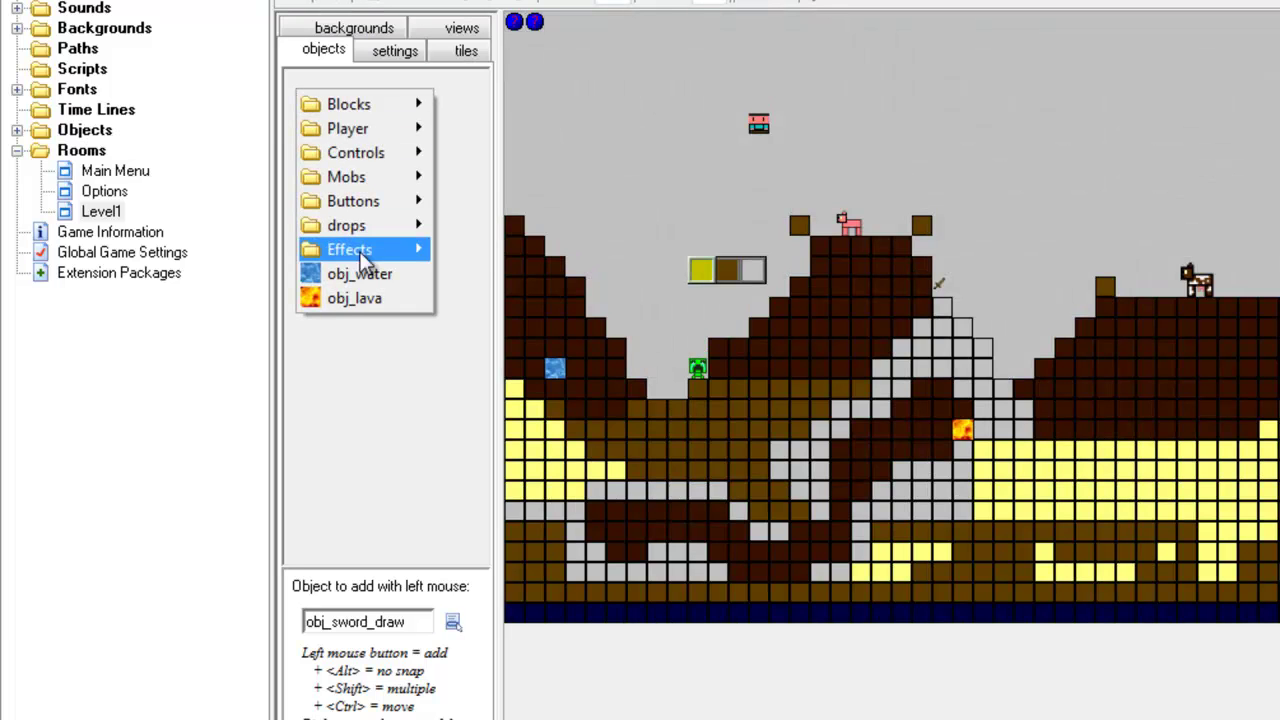
pyautogui.moveTo(362, 258)
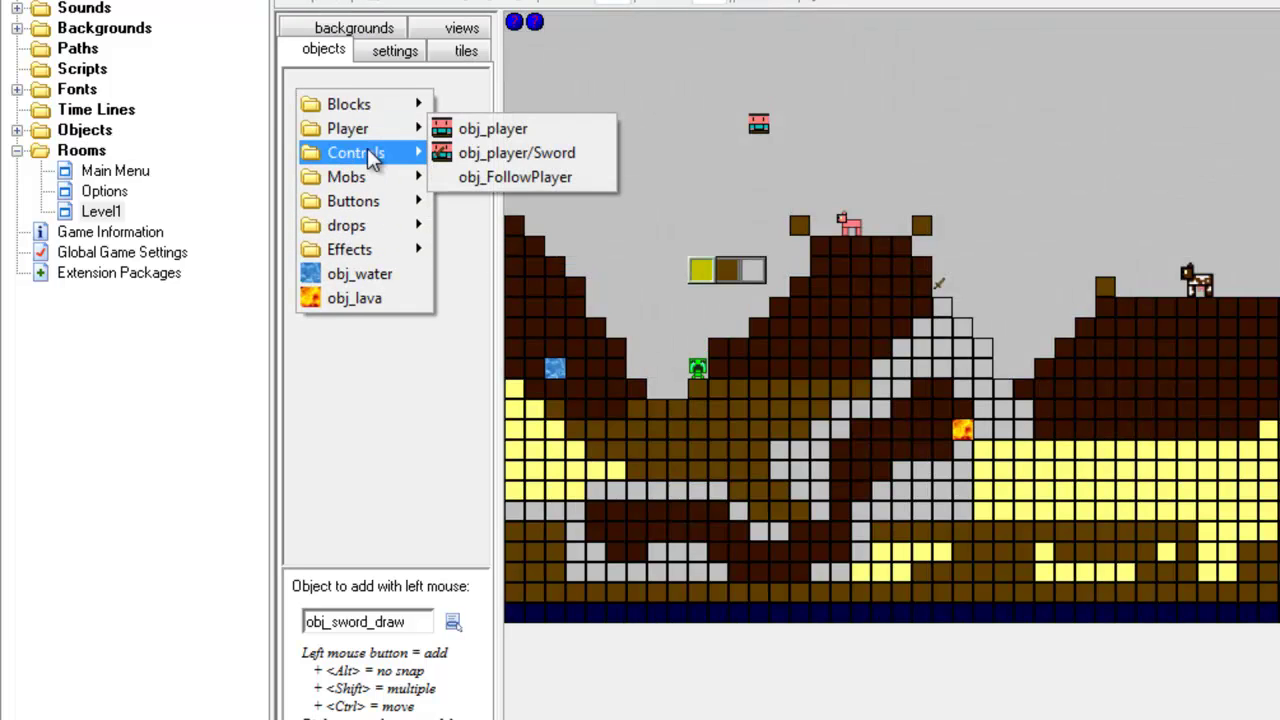
pyautogui.moveTo(380, 160)
pyautogui.click(497, 224)
pyautogui.click(552, 28)
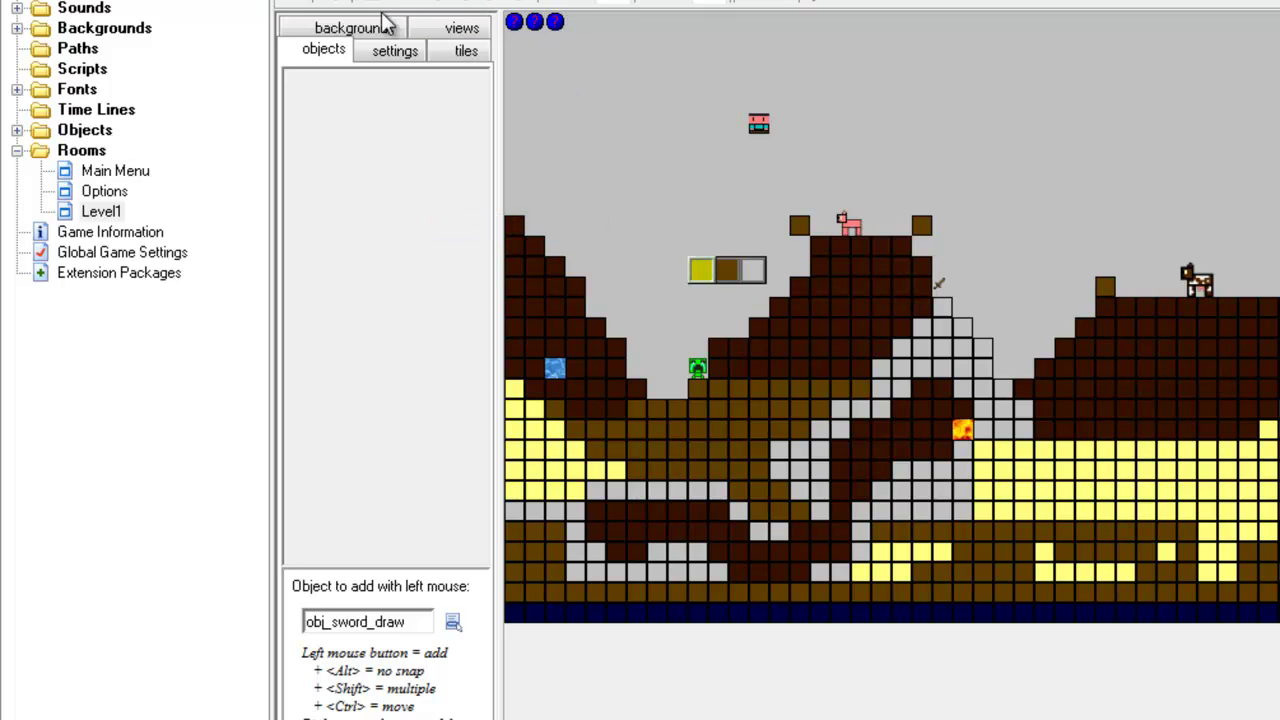
pyautogui.click(298, 5)
pyautogui.click(16, 150)
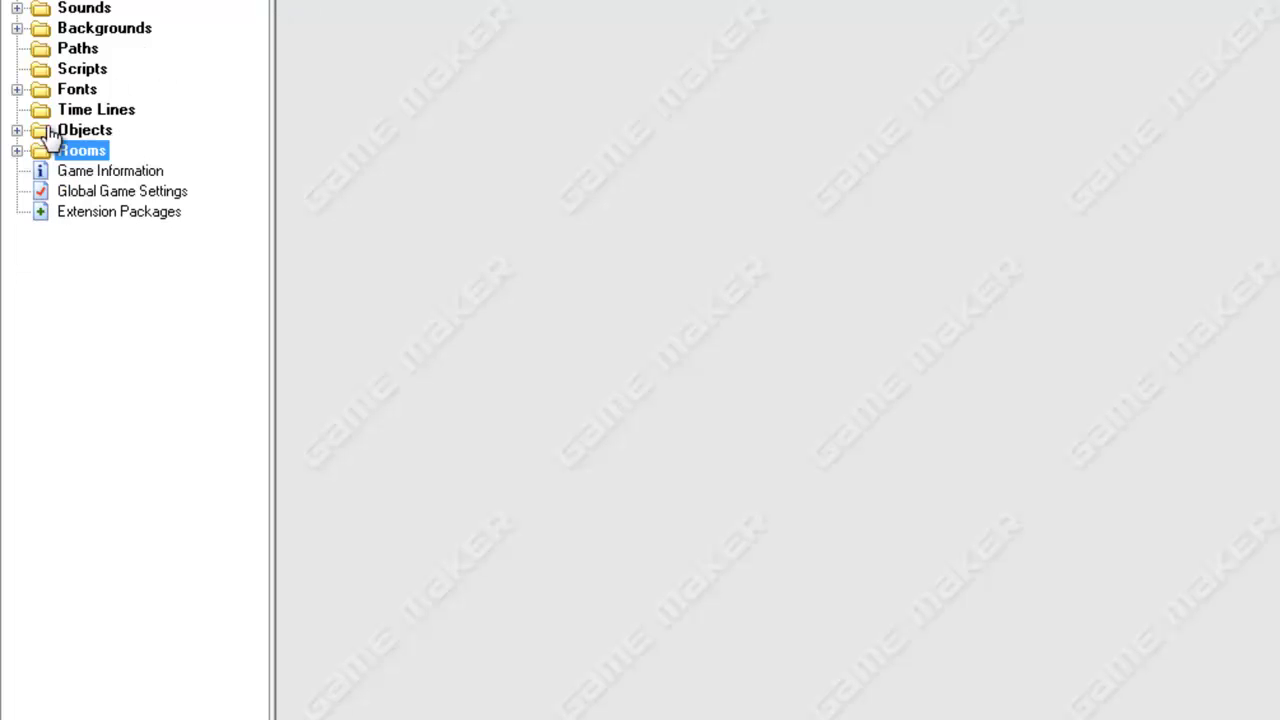
# Run the game, start playing and move the player around to check the swords counter display, and quit the game.
pyautogui.press('F5')
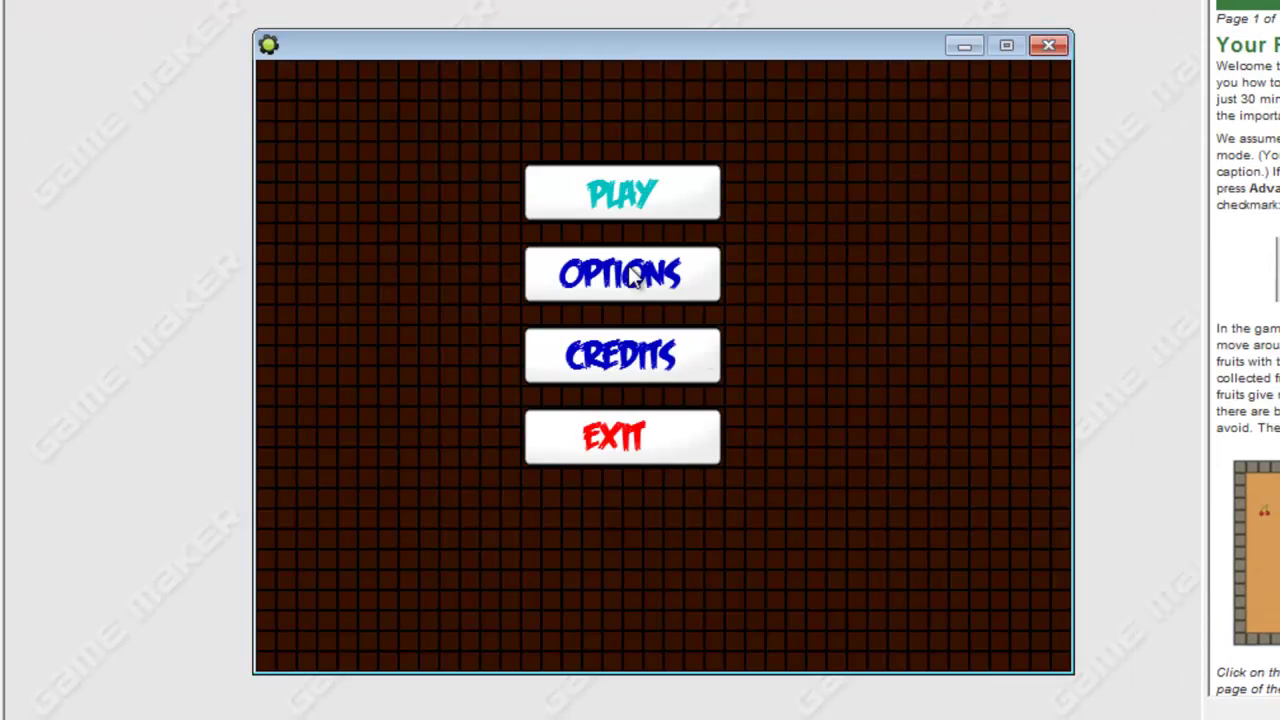
pyautogui.click(627, 200)
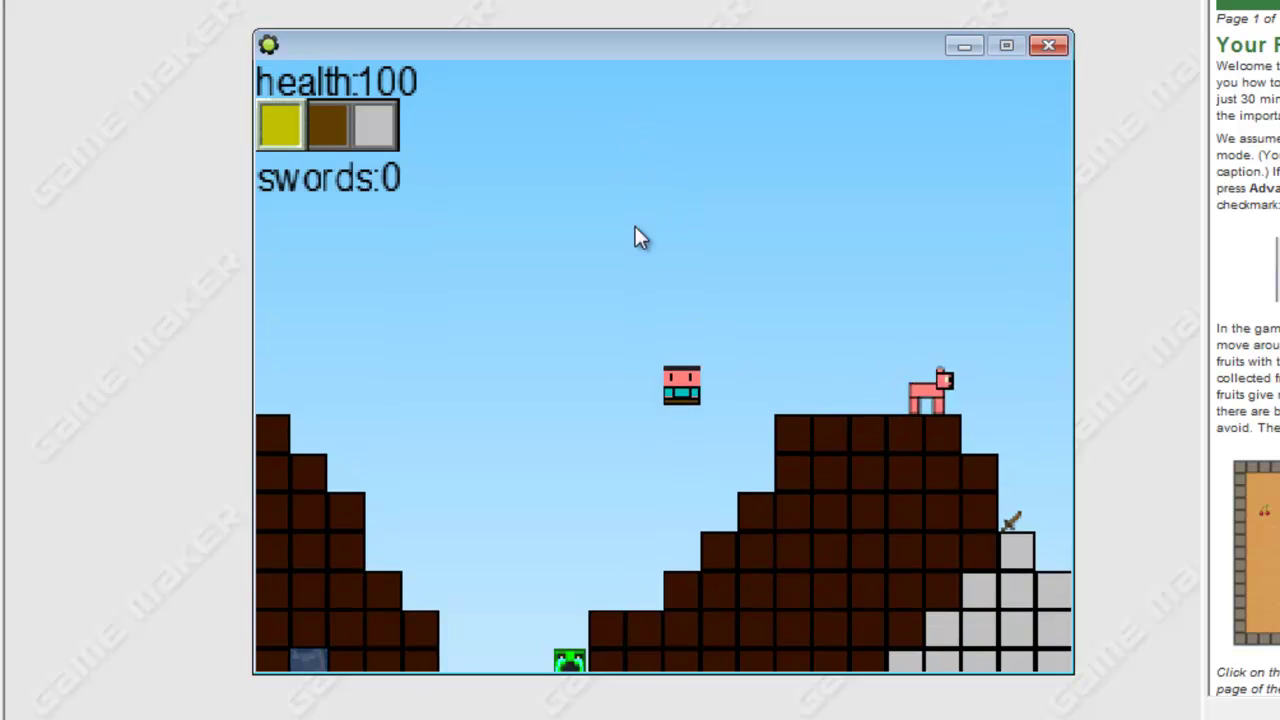
pyautogui.press('Right')
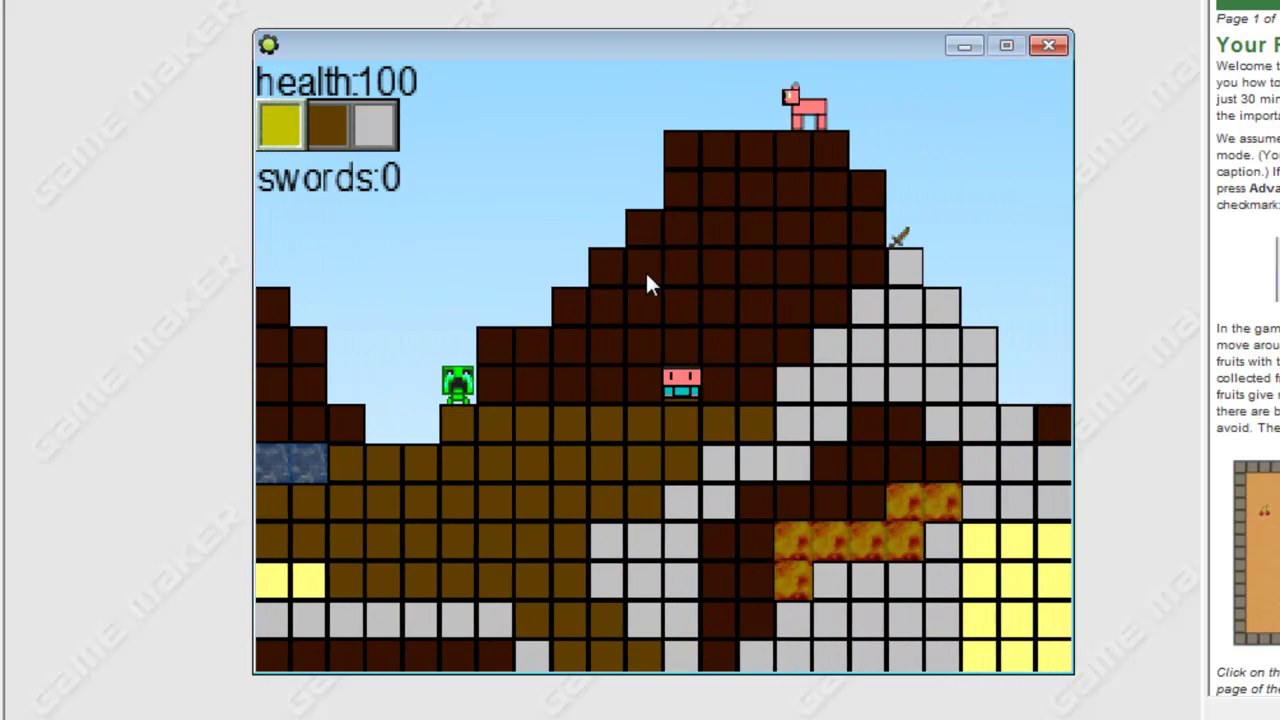
pyautogui.press('Right')
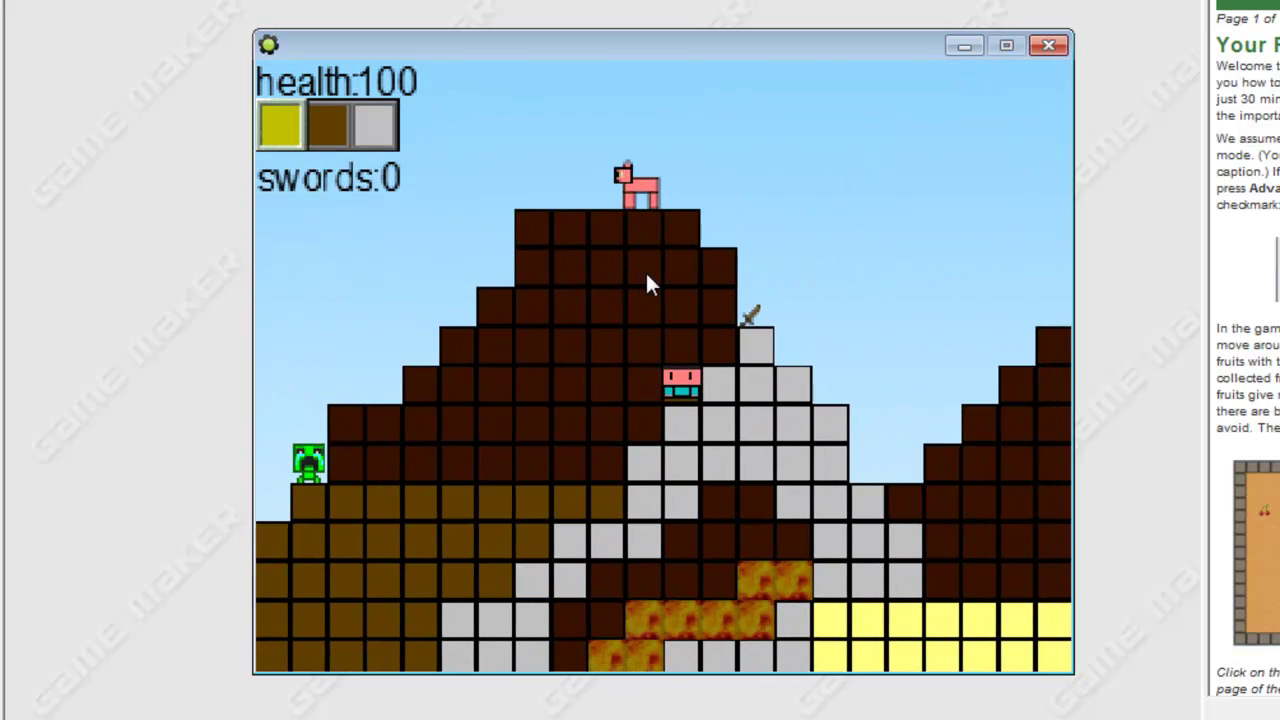
pyautogui.press('Left')
pyautogui.press('Up')
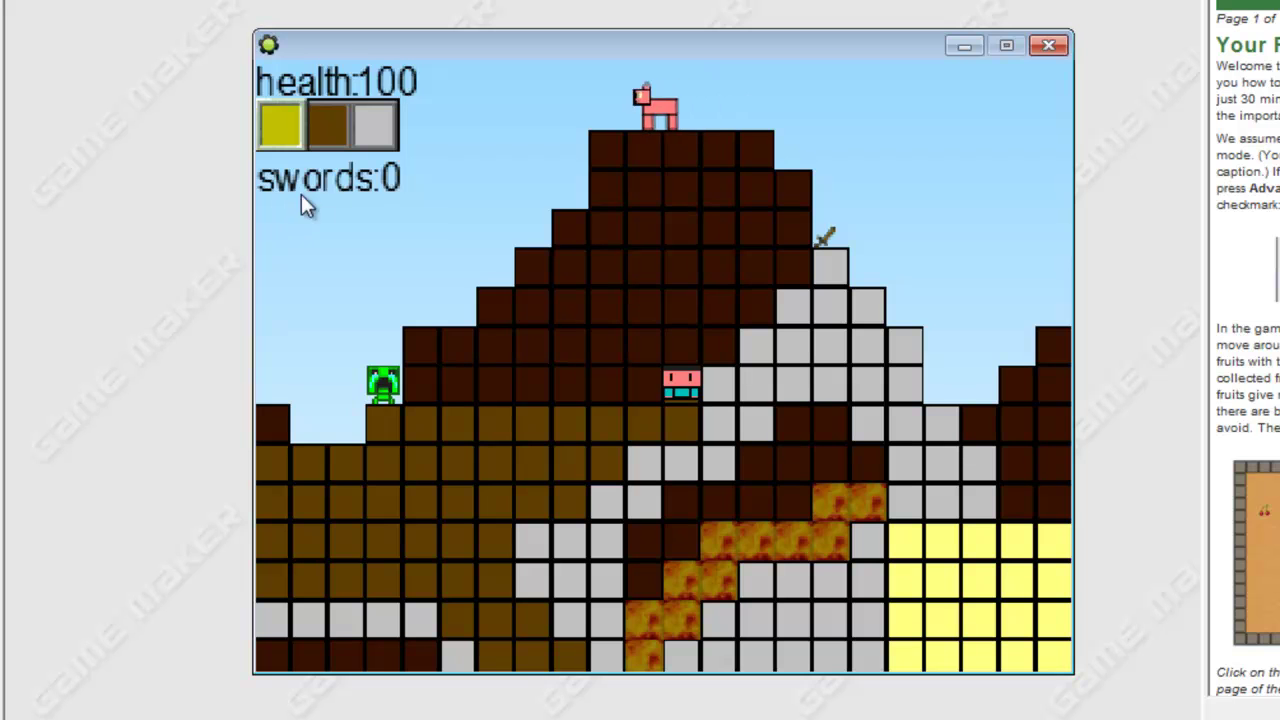
pyautogui.press('Left')
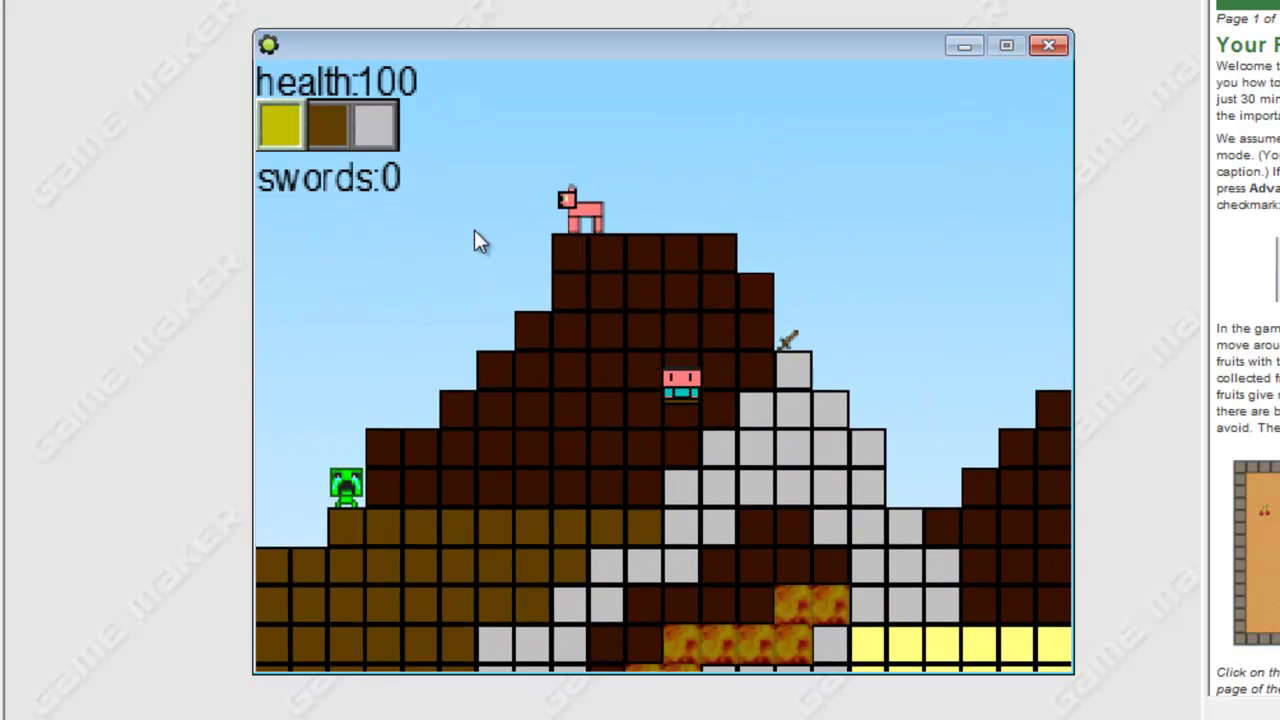
pyautogui.press('Up')
pyautogui.press('Right')
pyautogui.press('Up')
pyautogui.press('Left')
pyautogui.press('Escape')
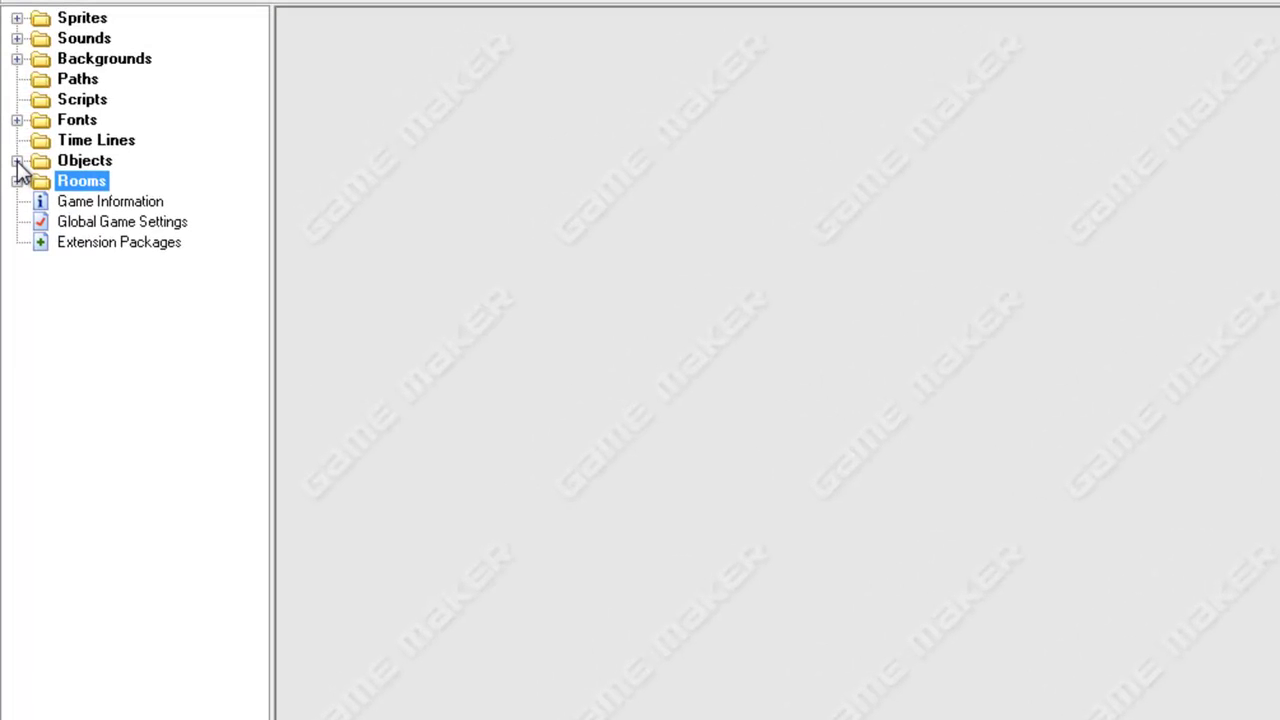
# Open obj_player's obj_sword collision event and enlarge and reposition the object window so its full actions are readable.
pyautogui.click(17, 161)
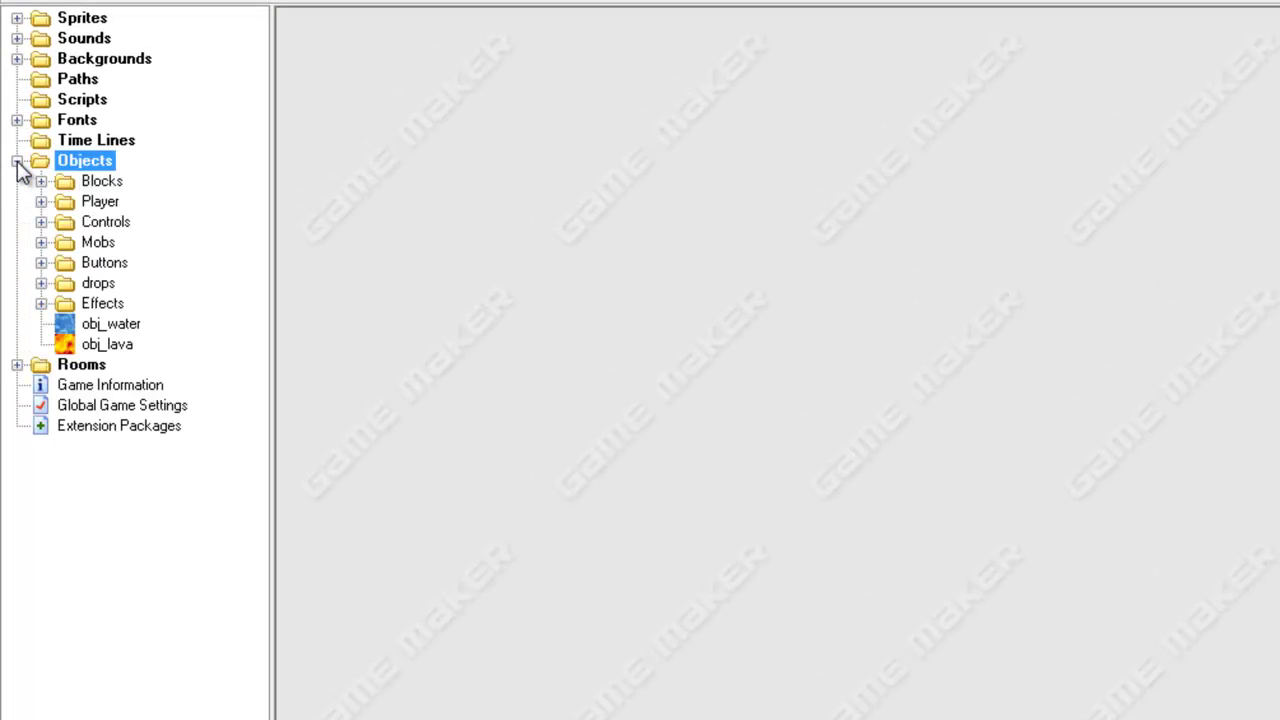
pyautogui.click(41, 202)
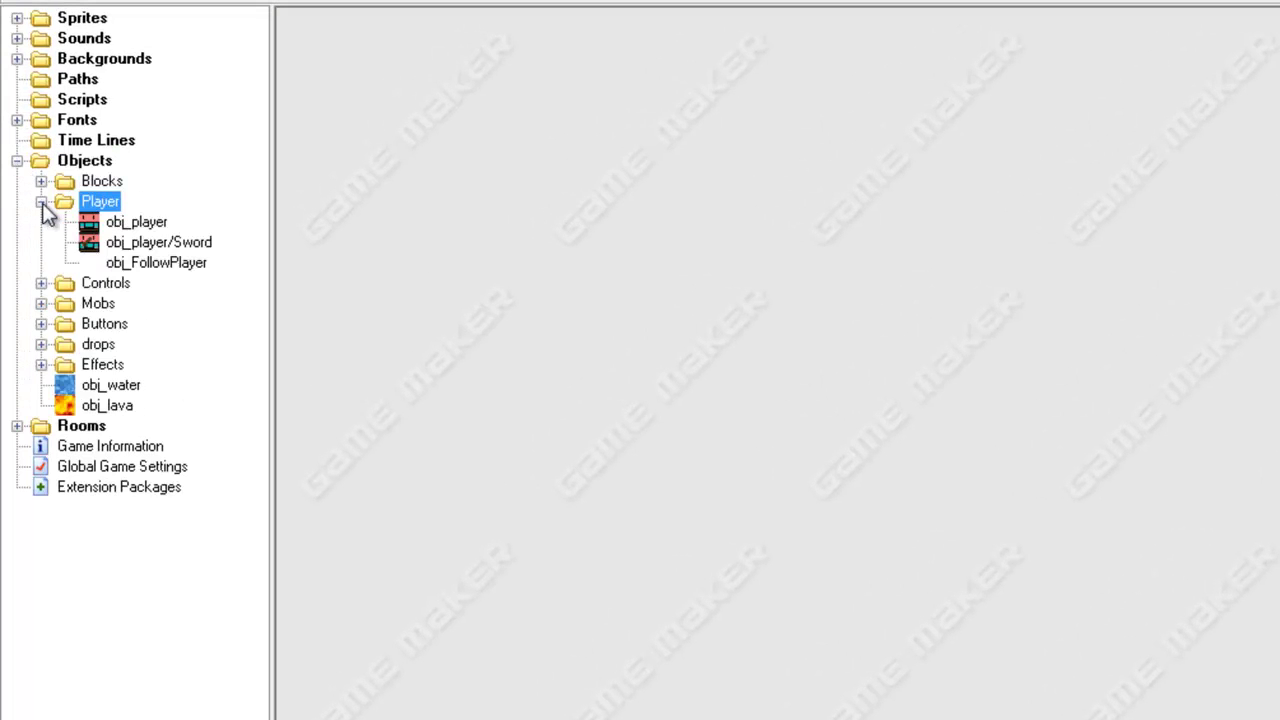
pyautogui.doubleClick(88, 222)
pyautogui.scroll(-1, 843, 337)
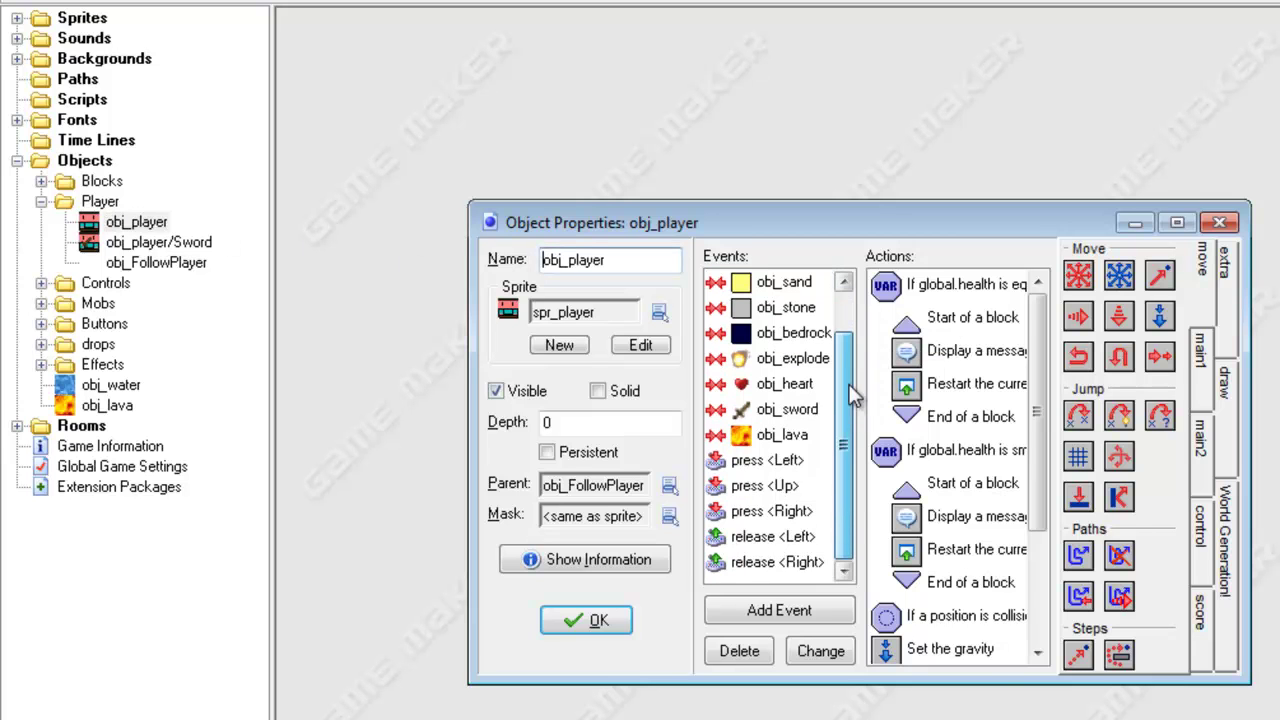
pyautogui.click(800, 410)
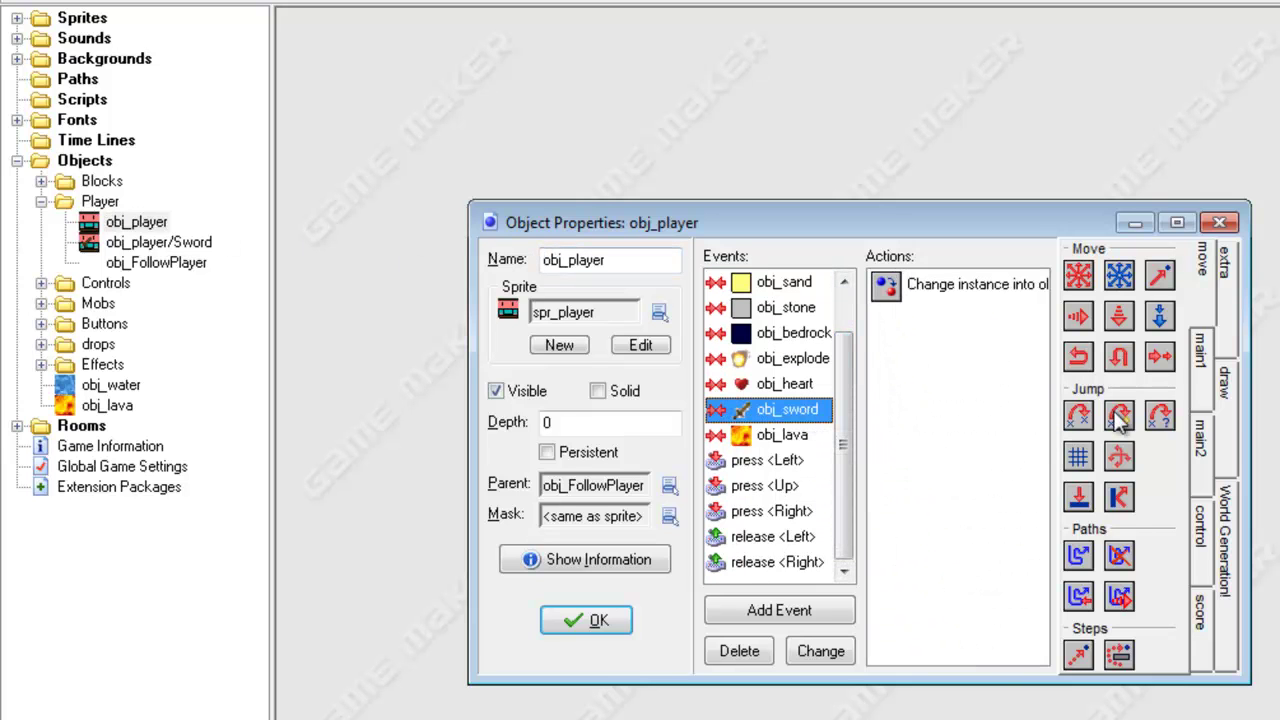
pyautogui.moveTo(1248, 396); pyautogui.dragTo(1279, 396)
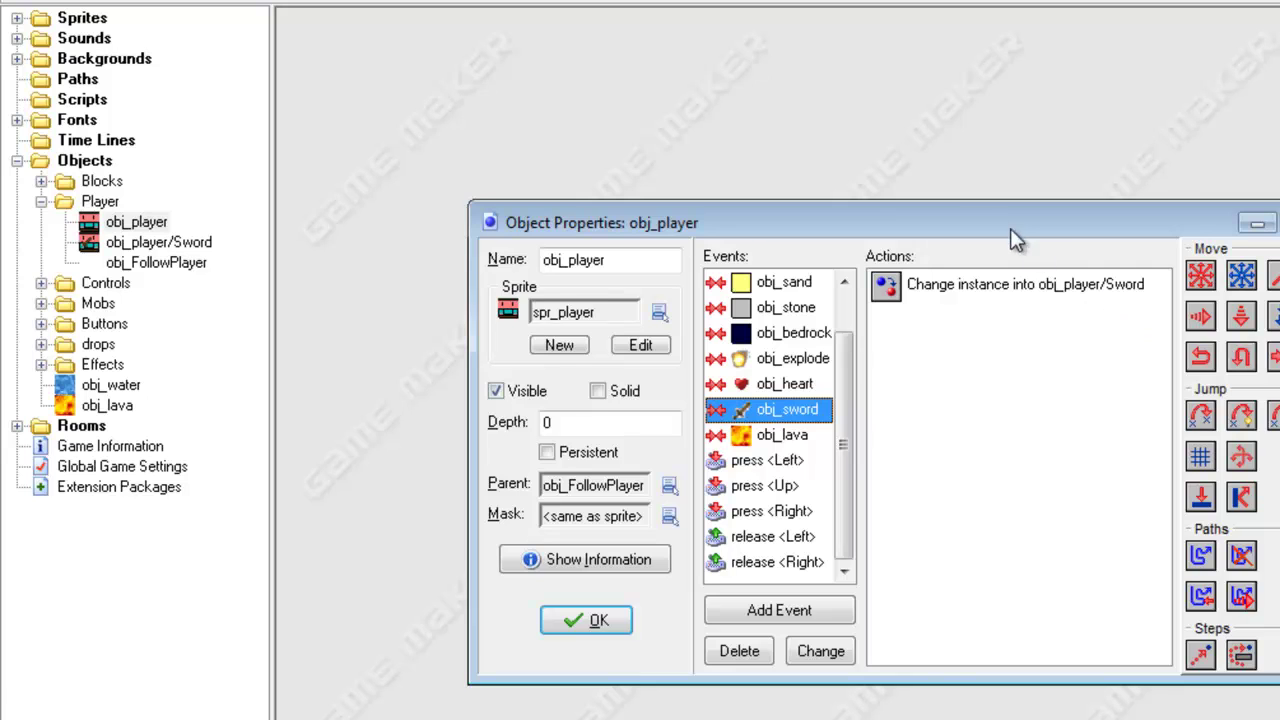
pyautogui.moveTo(1010, 226); pyautogui.dragTo(835, 174)
pyautogui.moveTo(1208, 328); pyautogui.dragTo(1256, 325)
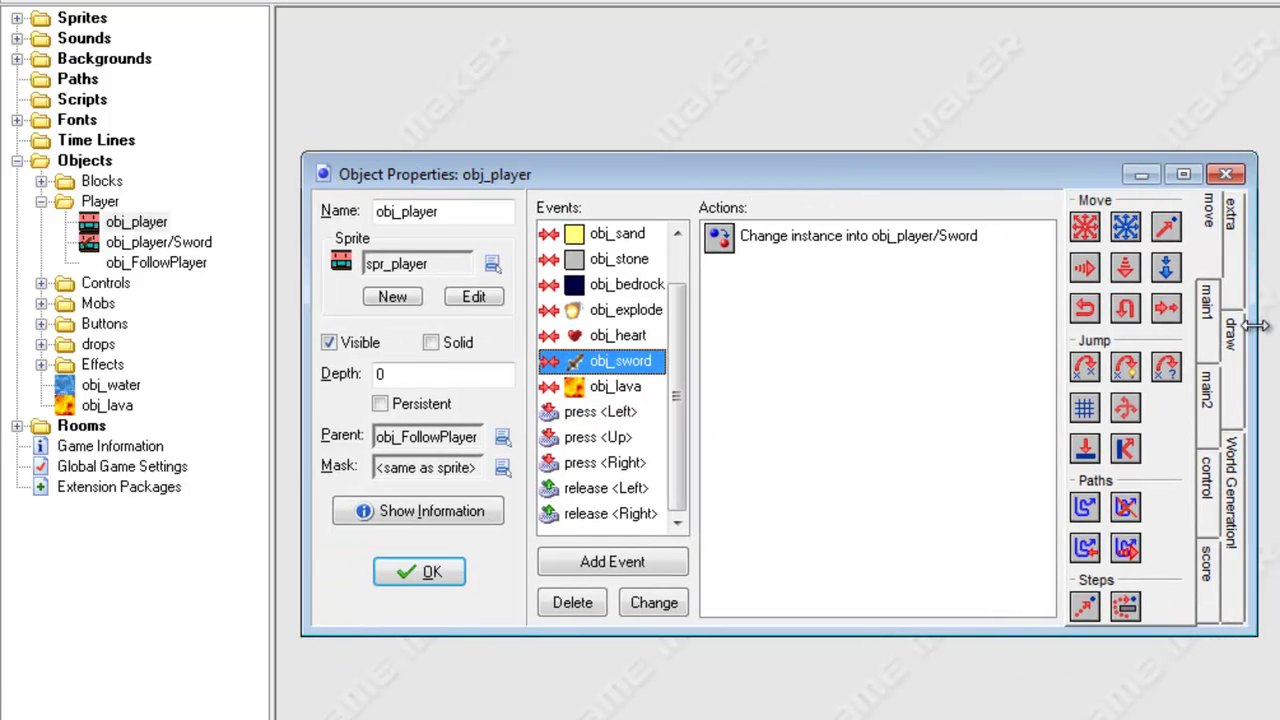
# Add a Set Variable action making global.sword relative +1 to the obj_sword collision event, and save obj_player.
pyautogui.click(1208, 425)
pyautogui.click(1212, 480)
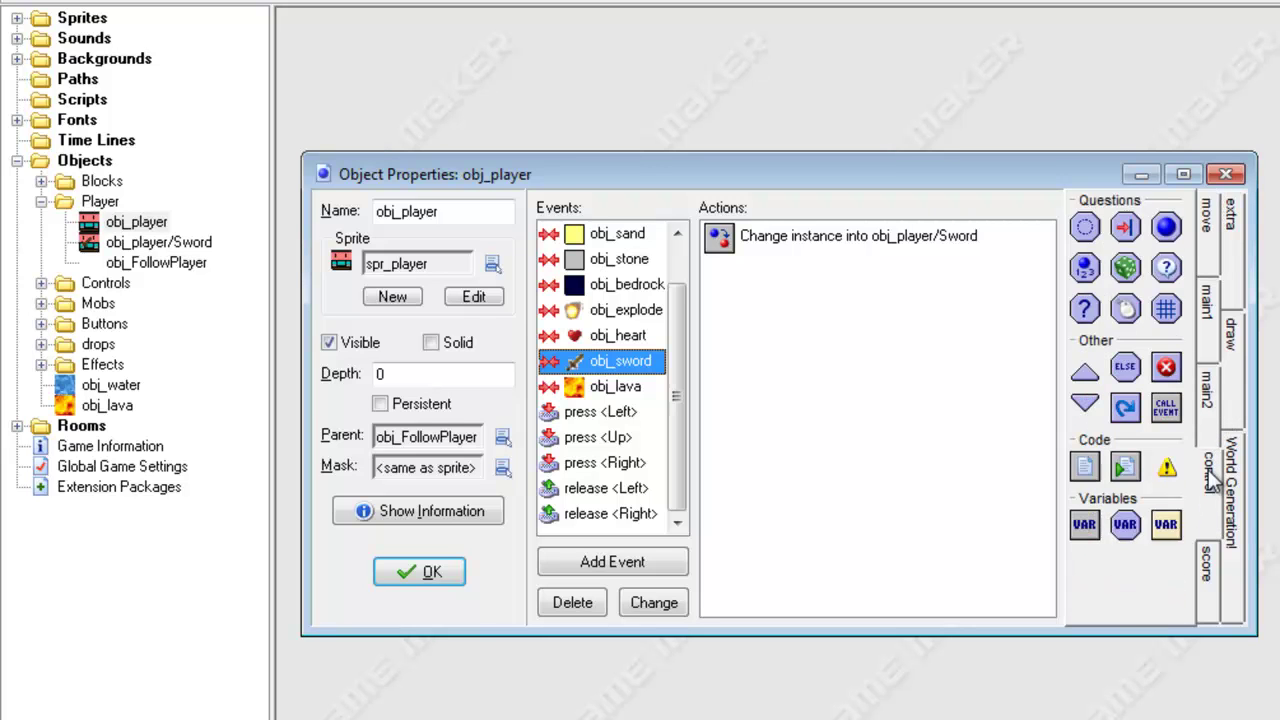
pyautogui.moveTo(1085, 524); pyautogui.dragTo(943, 464)
pyautogui.write('glo')
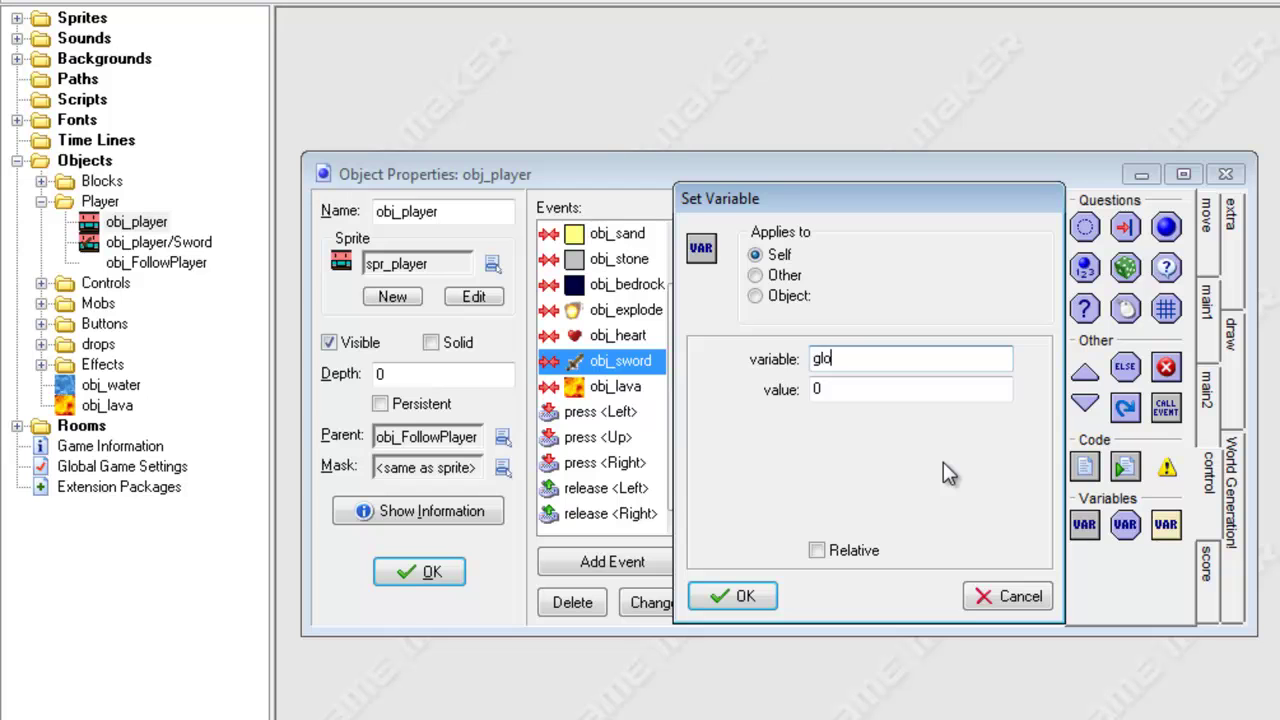
pyautogui.write('bal.sword')
pyautogui.press('Tab')
pyautogui.write('1')
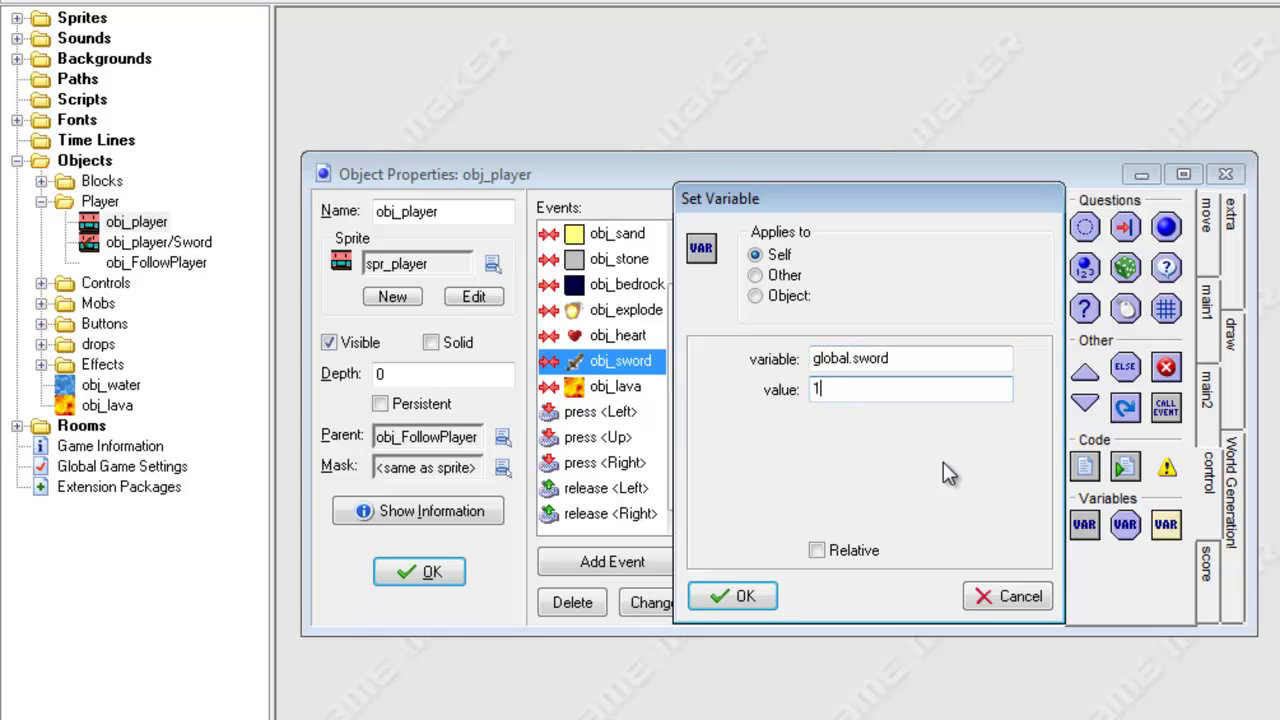
pyautogui.press('BackSpace')
pyautogui.write('+1')
pyautogui.click(817, 550)
pyautogui.click(745, 596)
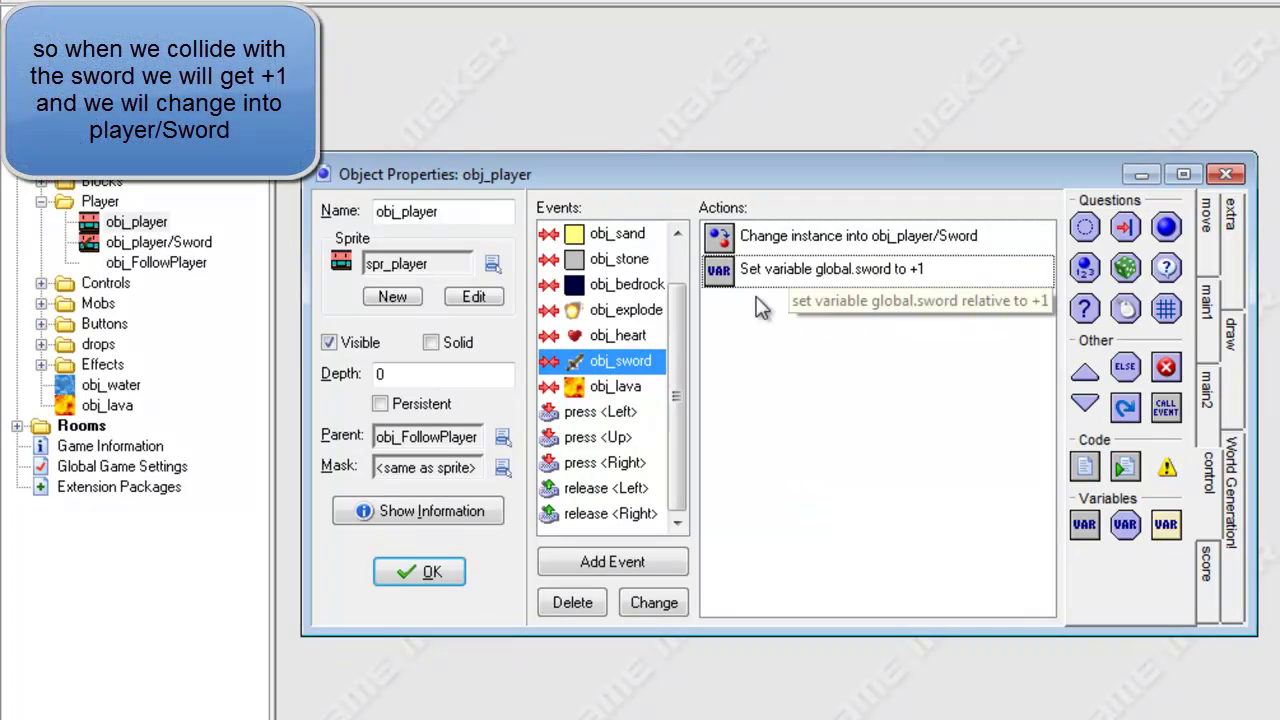
pyautogui.click(430, 572)
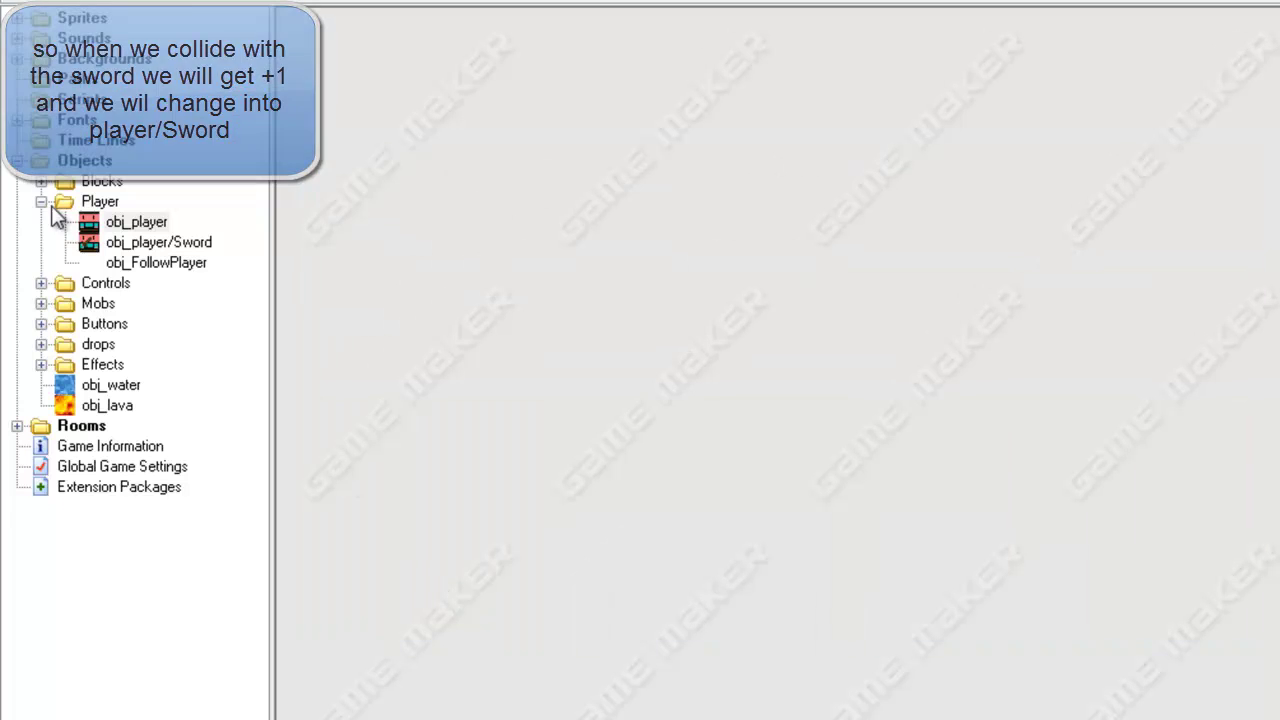
# Run the game, start playing, move the player to the sword on the hill to test the pickup count, and quit.
pyautogui.click(197, 6)
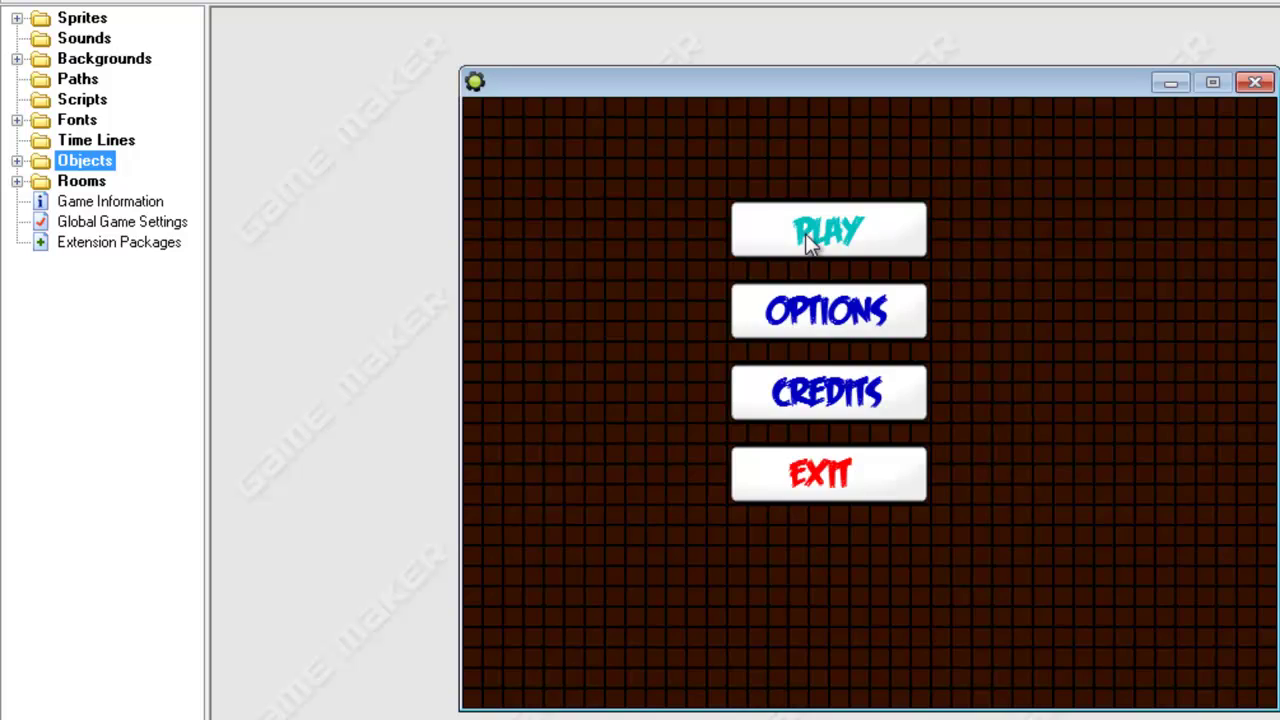
pyautogui.click(807, 240)
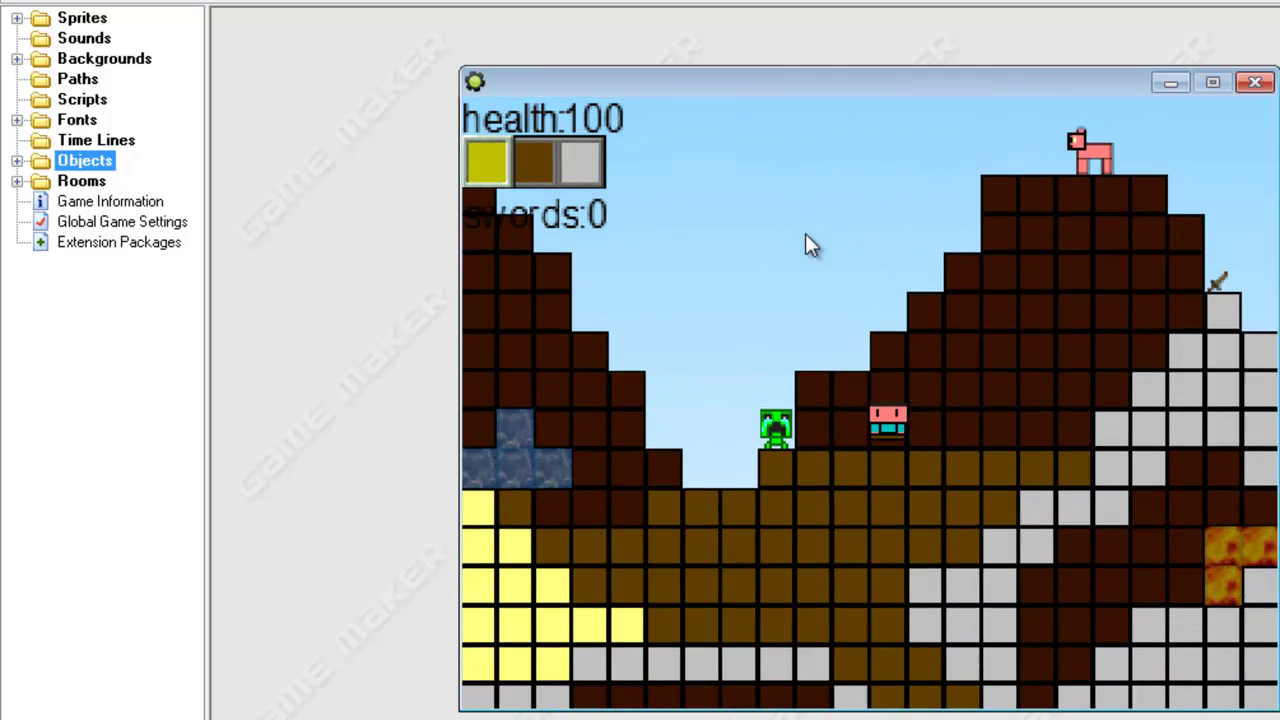
pyautogui.press('Right')
pyautogui.press('Up')
pyautogui.press('Left')
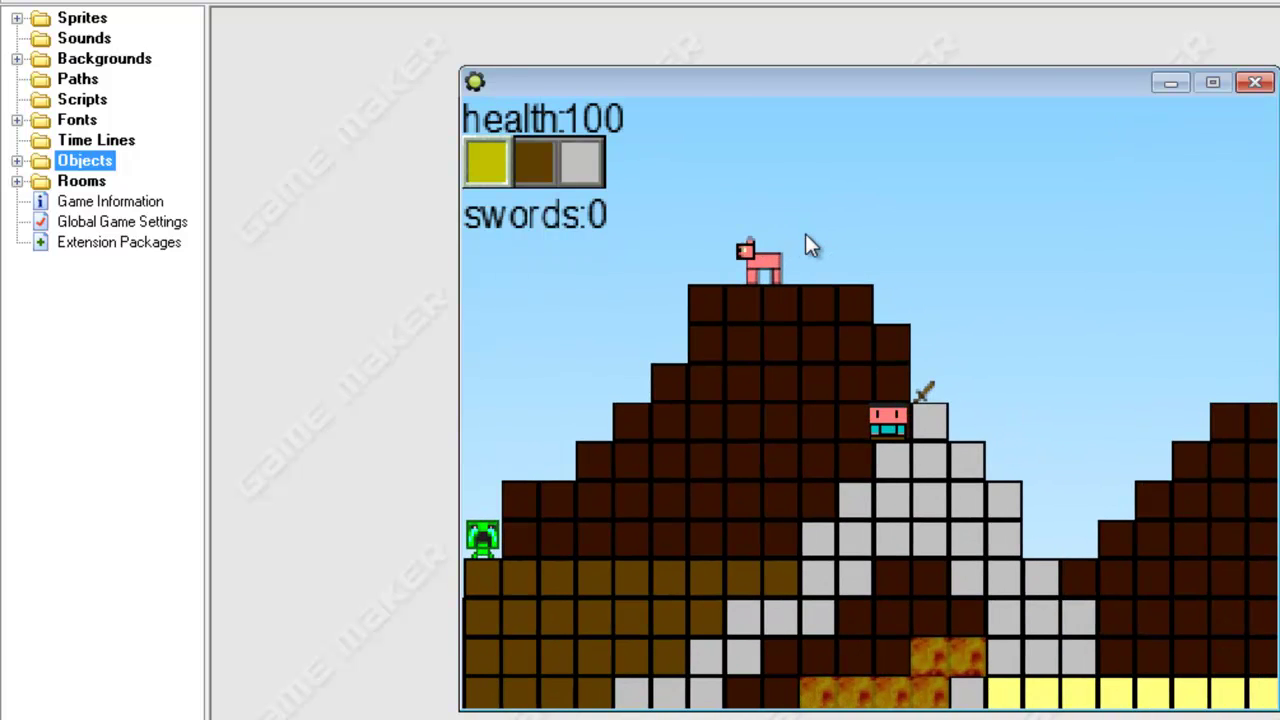
pyautogui.press('Up')
pyautogui.press('Right')
pyautogui.press('Right')
pyautogui.press('Left')
pyautogui.press('Up')
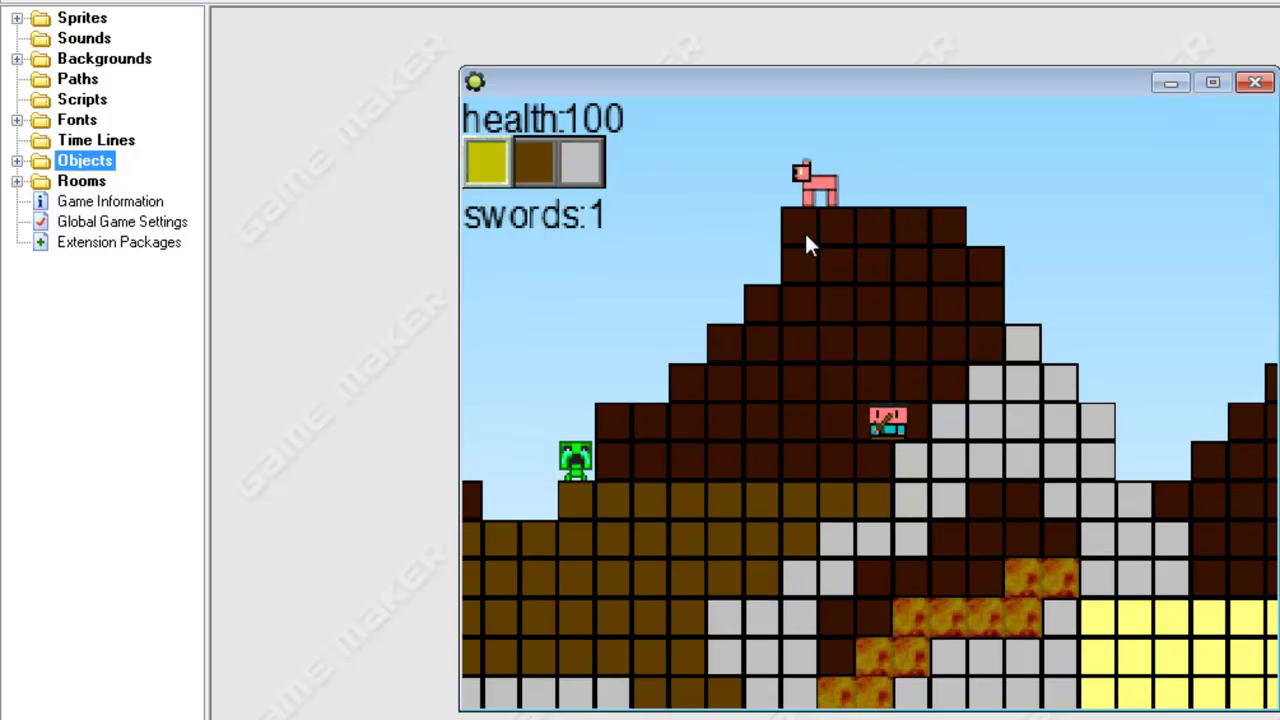
pyautogui.press('Escape')
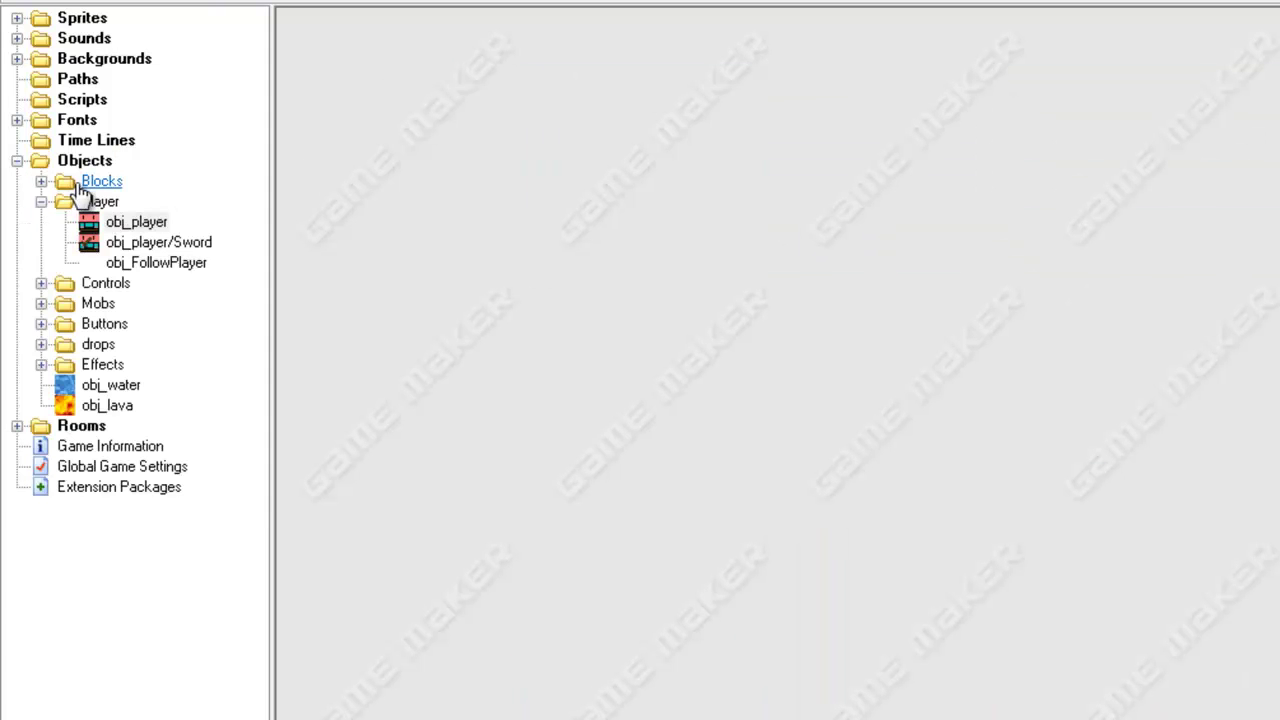
# Open obj_player/Sword in a maximized object editor.
pyautogui.doubleClick(133, 246)
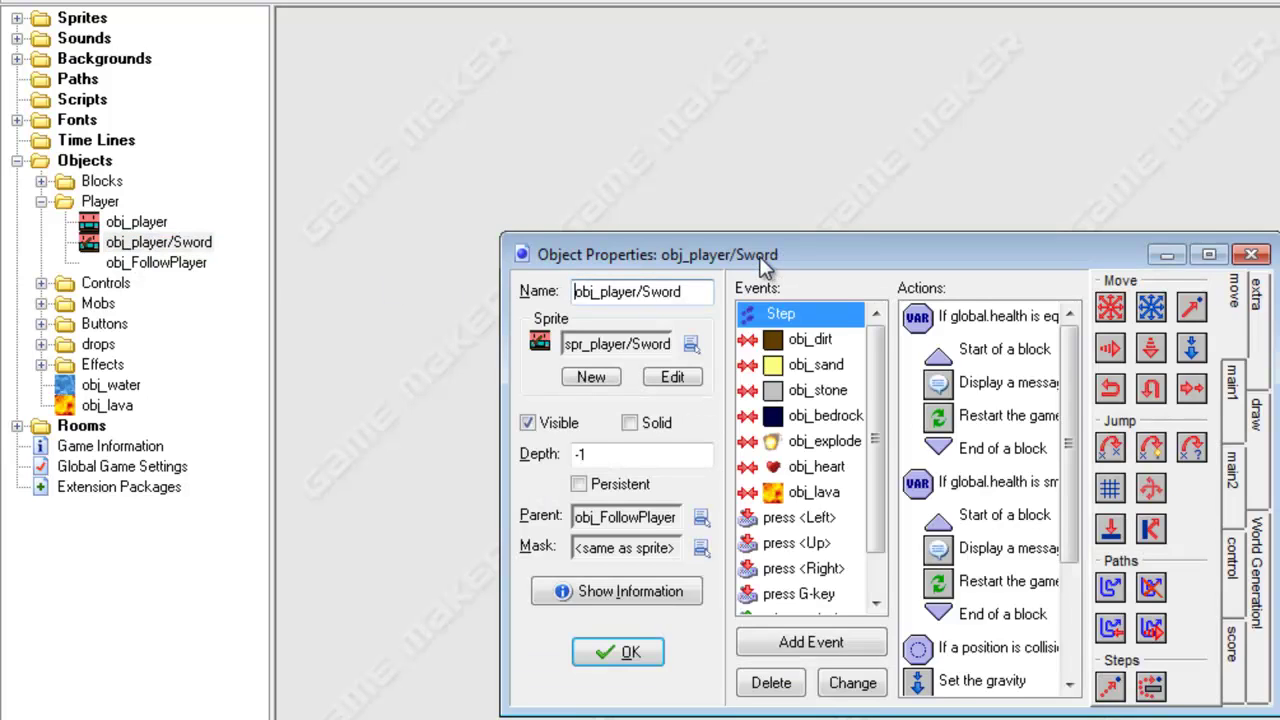
pyautogui.moveTo(760, 262); pyautogui.dragTo(588, 170)
pyautogui.click(1030, 168)
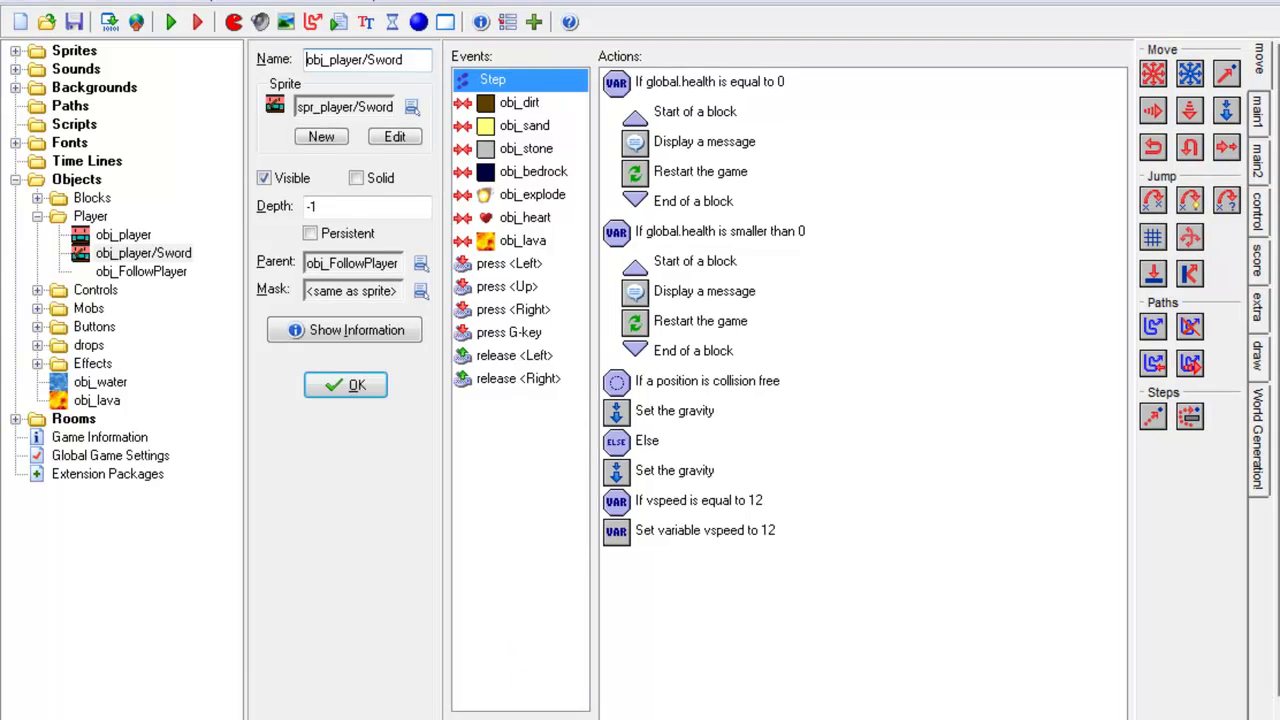
pyautogui.click(520, 718)
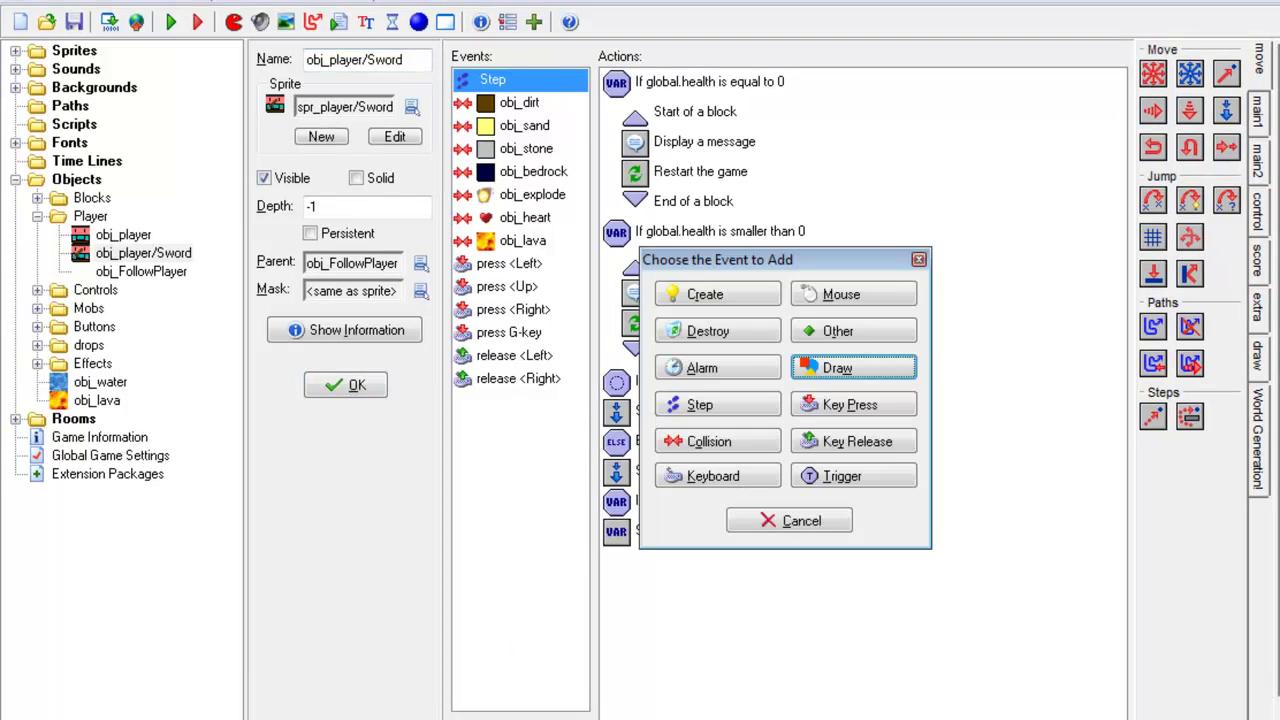
pyautogui.click(790, 521)
# Add a Set Variable action making global.sword relative -1 to the G-key press event of obj_player/Sword.
pyautogui.click(510, 334)
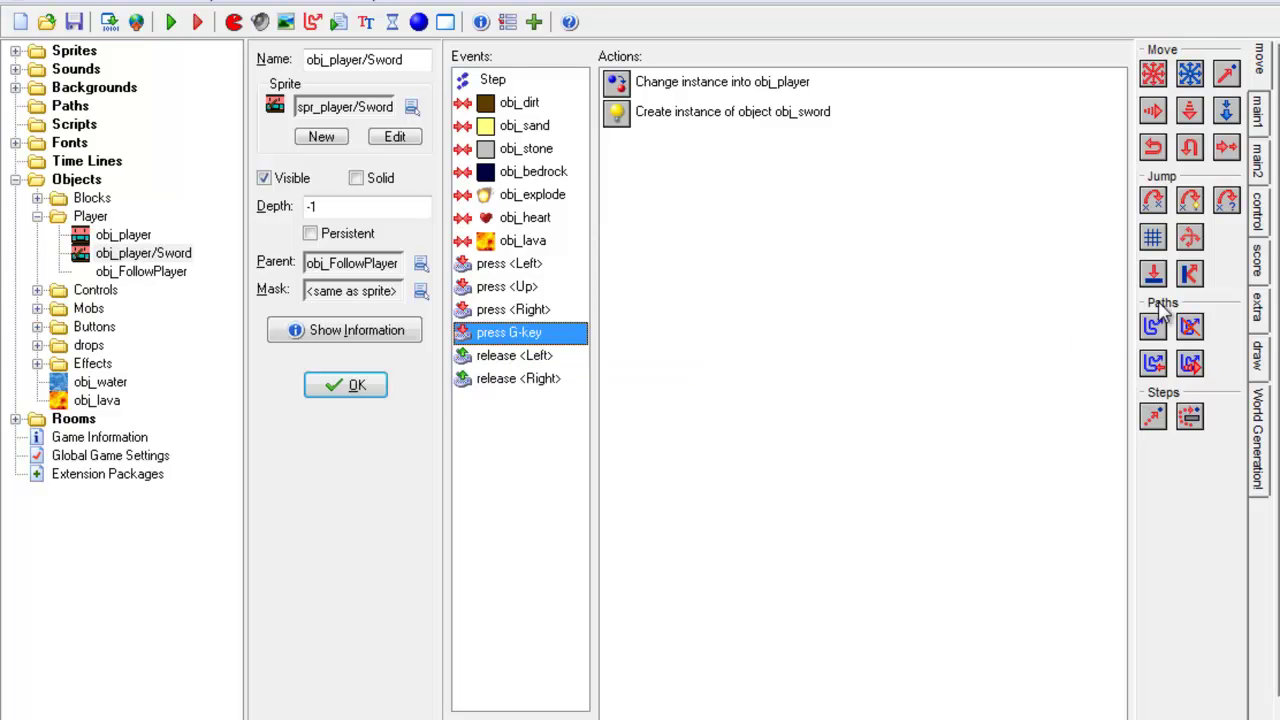
pyautogui.click(1259, 216)
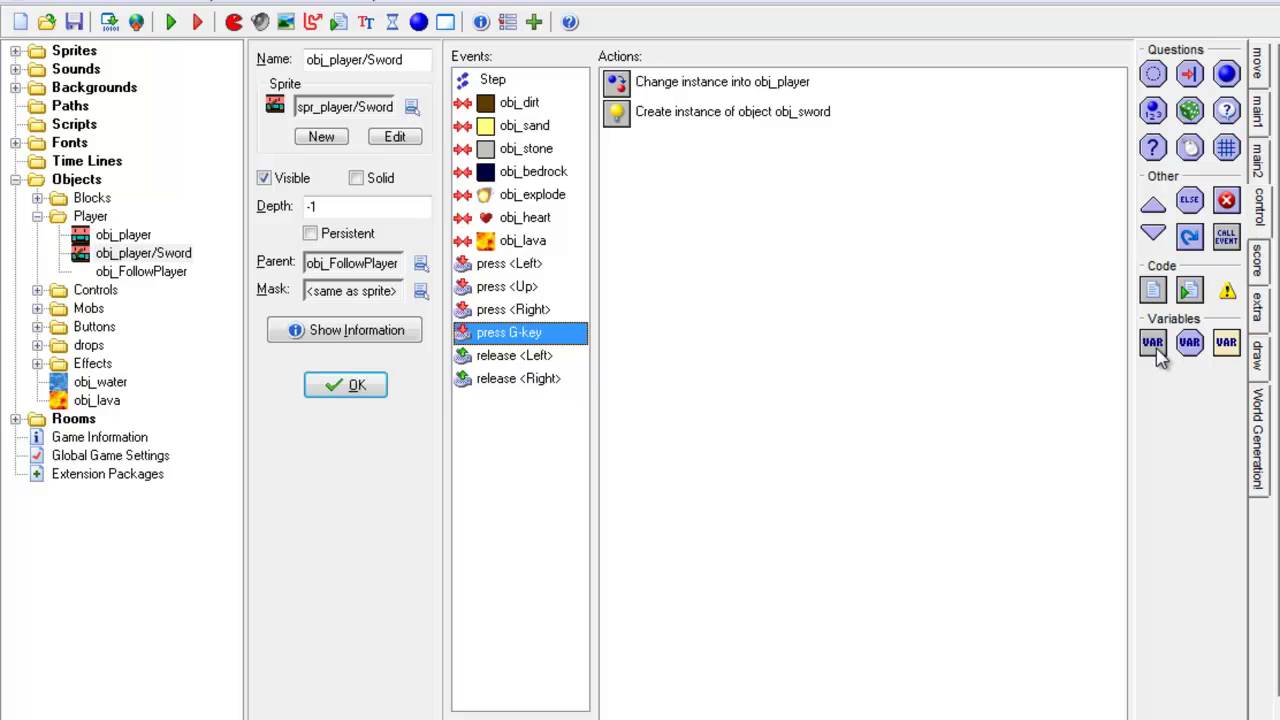
pyautogui.moveTo(1156, 356); pyautogui.dragTo(873, 357)
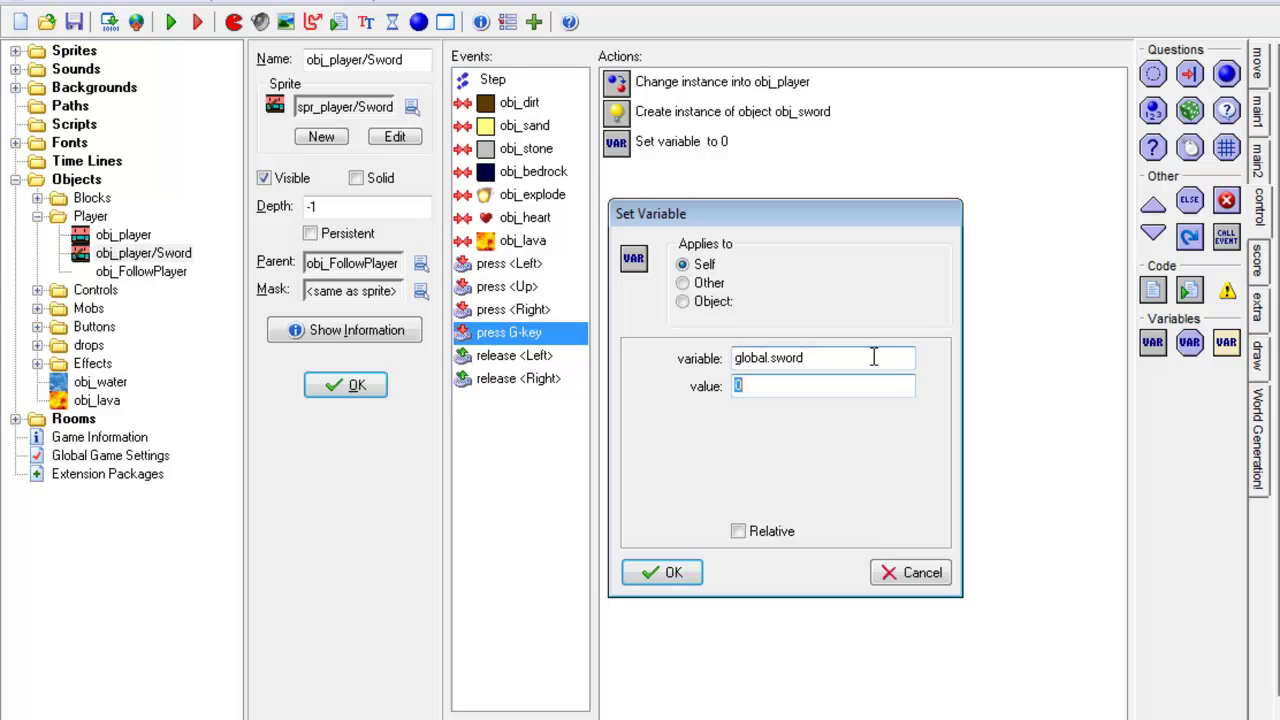
pyautogui.click(745, 532)
pyautogui.click(676, 582)
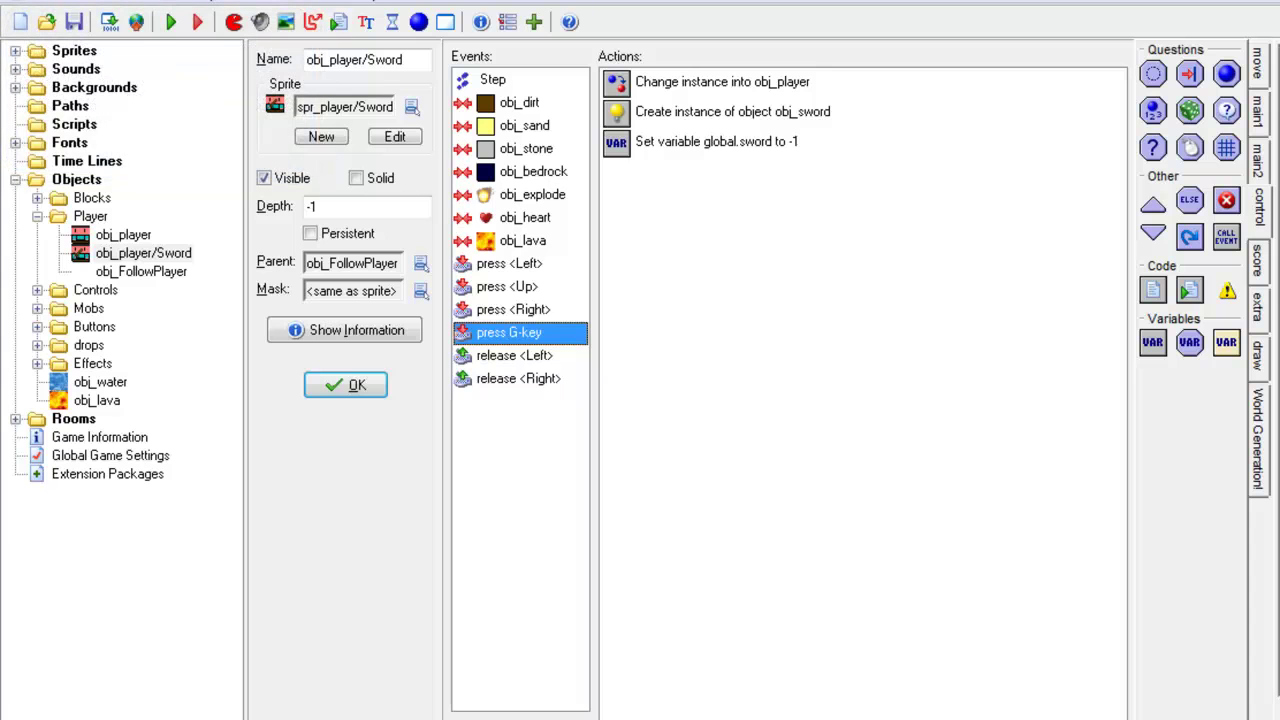
# Add a keyboard event for the 0 digit key to obj_player/Sword.
pyautogui.click(585, 714)
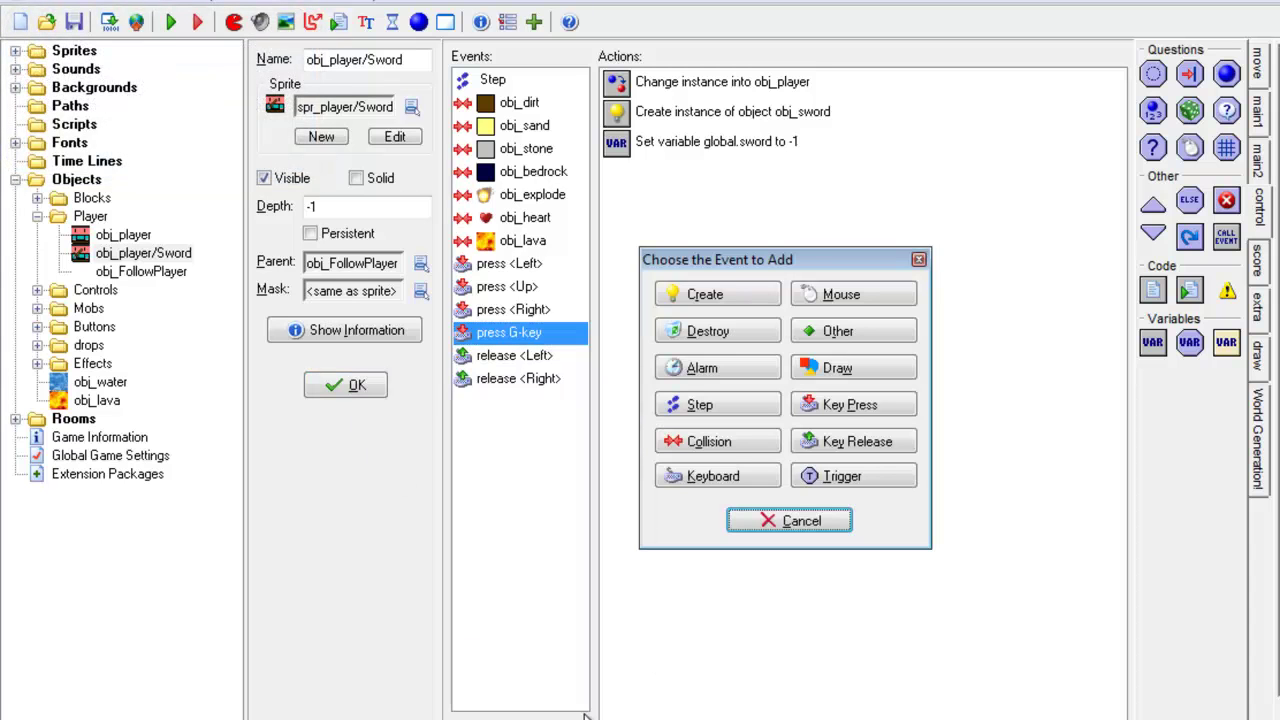
pyautogui.click(712, 478)
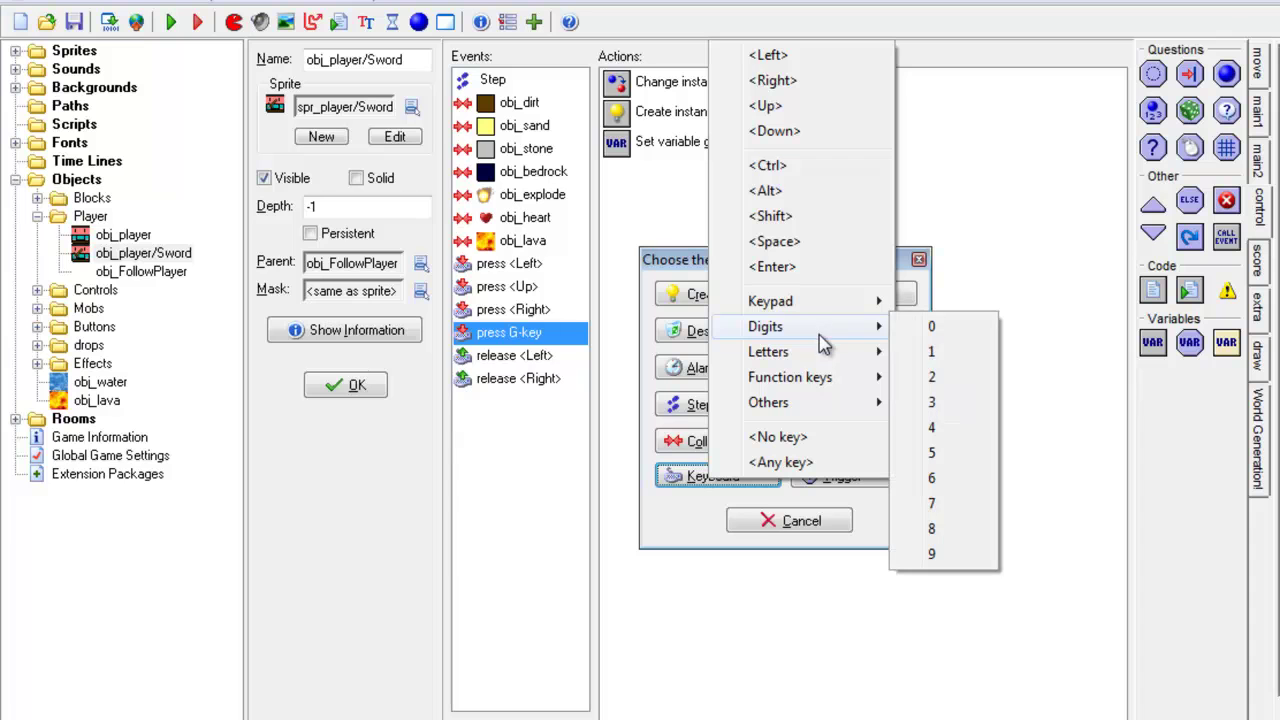
pyautogui.click(926, 326)
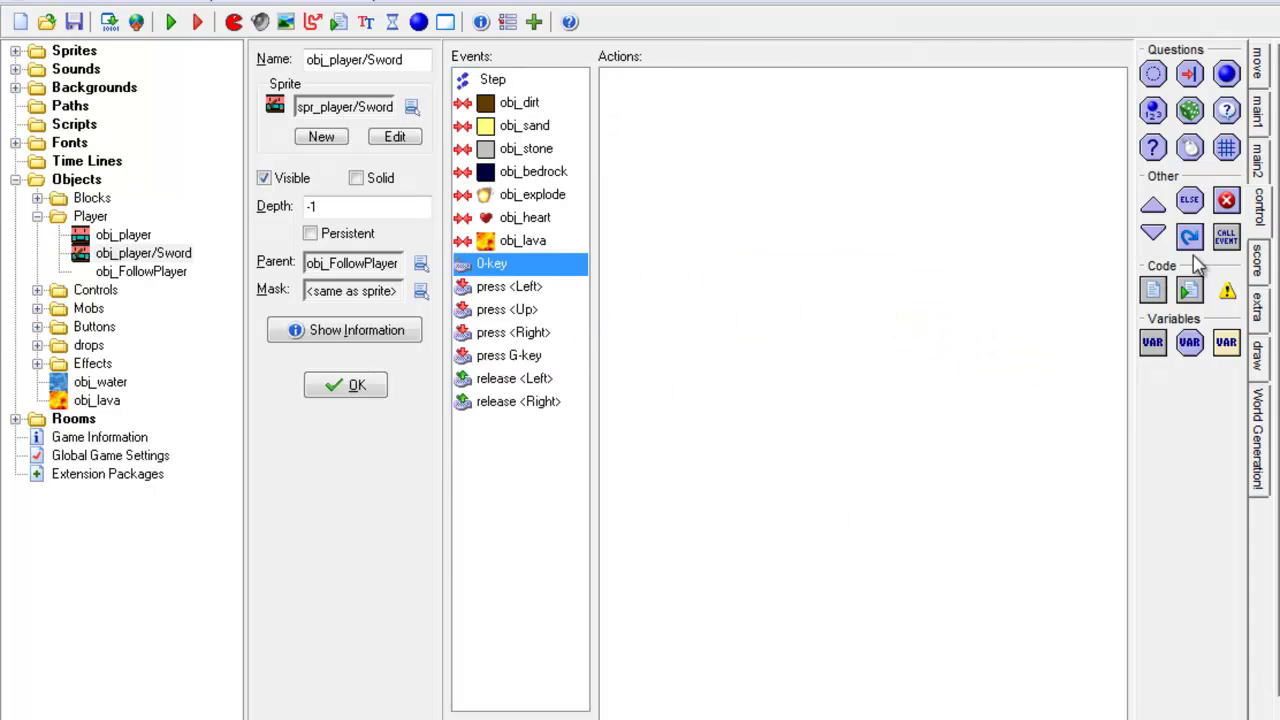
# Add a Change Instance action turning the instance into obj_player to the 0-key event, and save obj_player/Sword.
pyautogui.click(1262, 178)
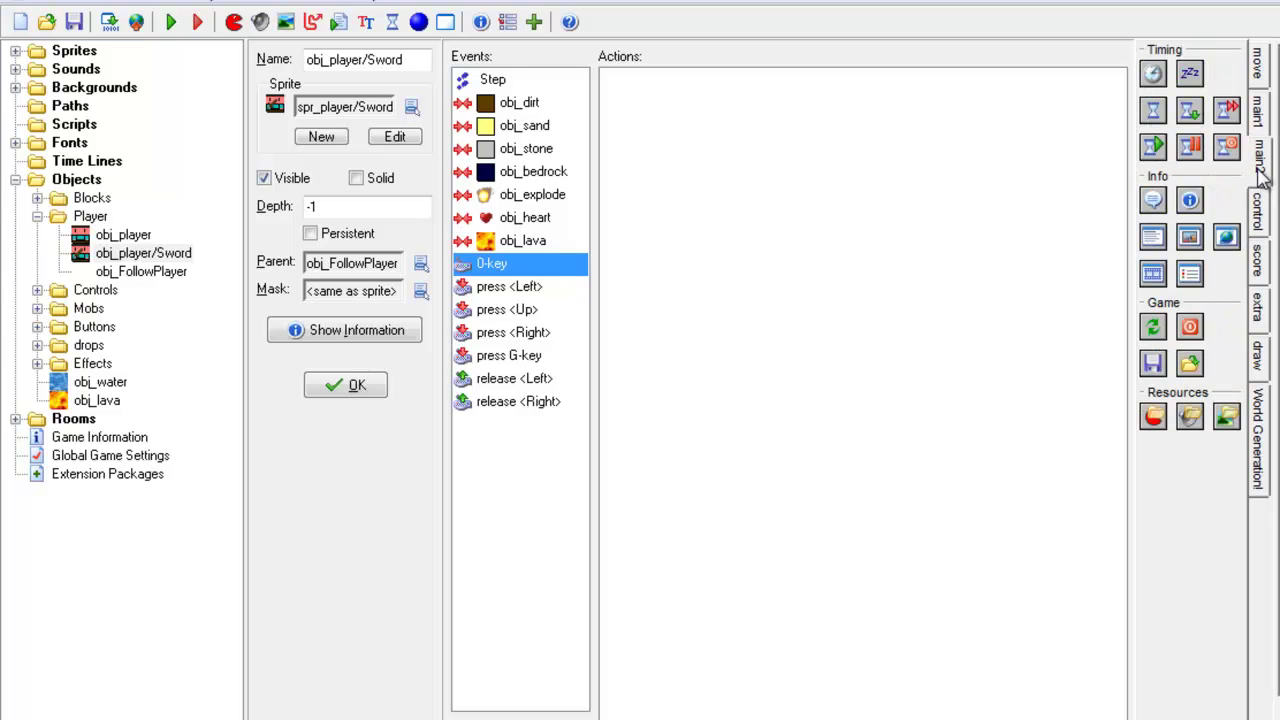
pyautogui.click(1262, 142)
pyautogui.click(1257, 212)
pyautogui.click(1258, 162)
pyautogui.click(1258, 106)
pyautogui.moveTo(1160, 114); pyautogui.dragTo(1004, 168)
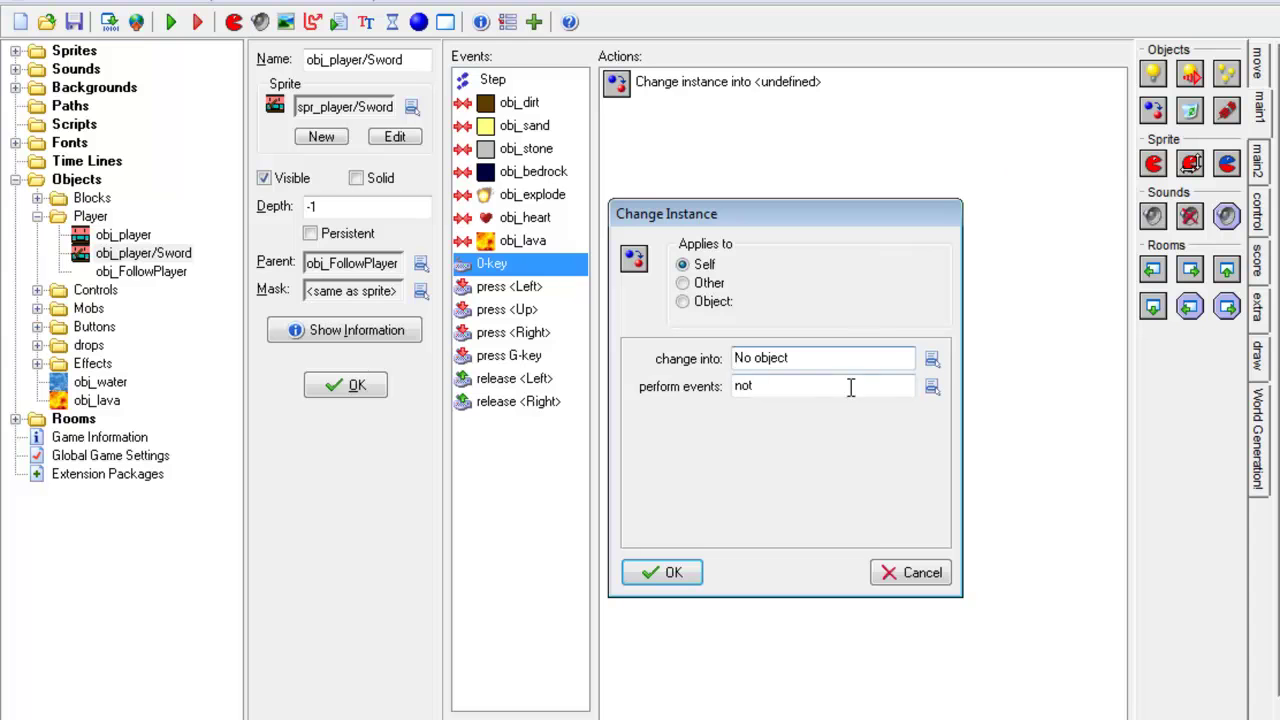
pyautogui.click(931, 358)
pyautogui.moveTo(1012, 420)
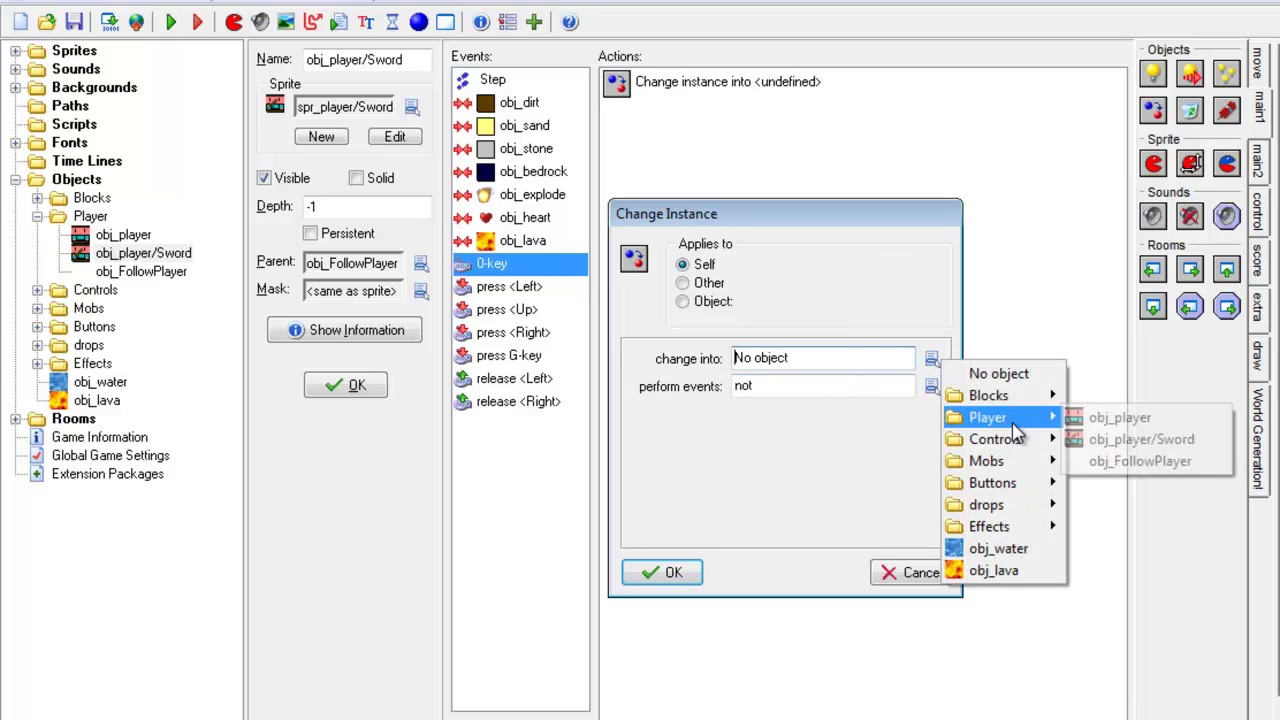
pyautogui.click(1118, 418)
pyautogui.click(932, 388)
pyautogui.click(975, 428)
pyautogui.click(673, 572)
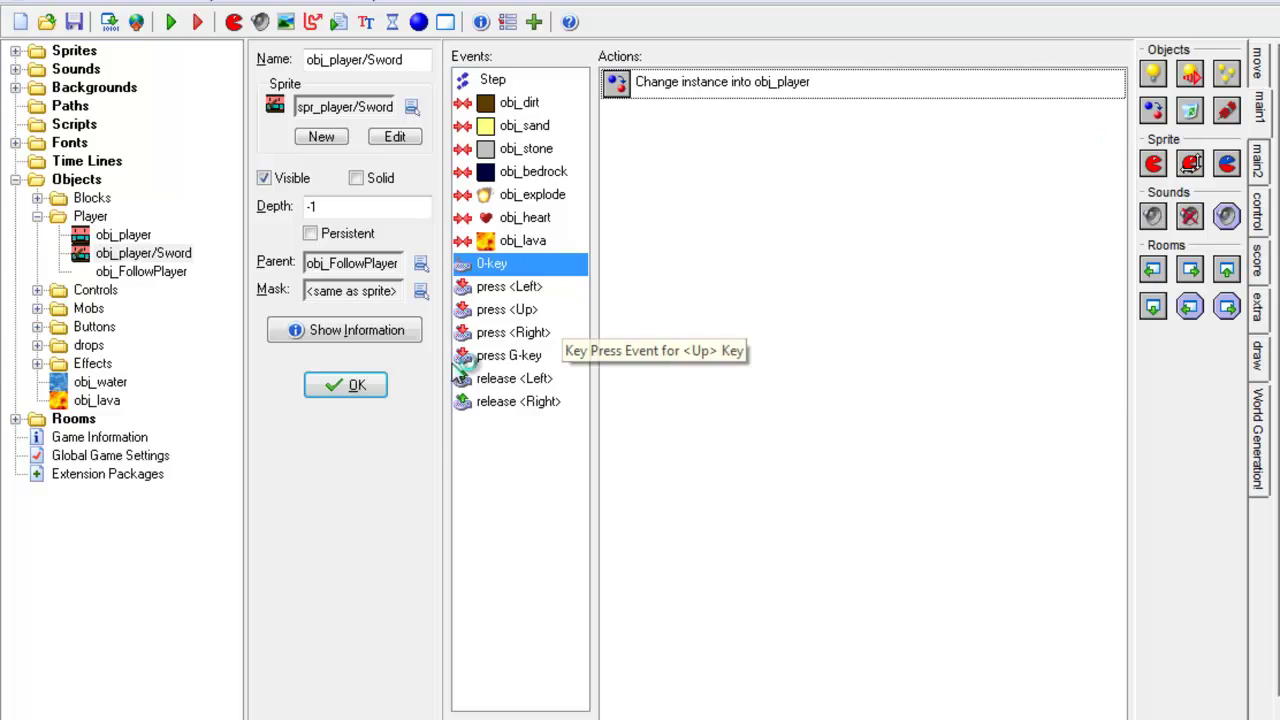
pyautogui.click(357, 392)
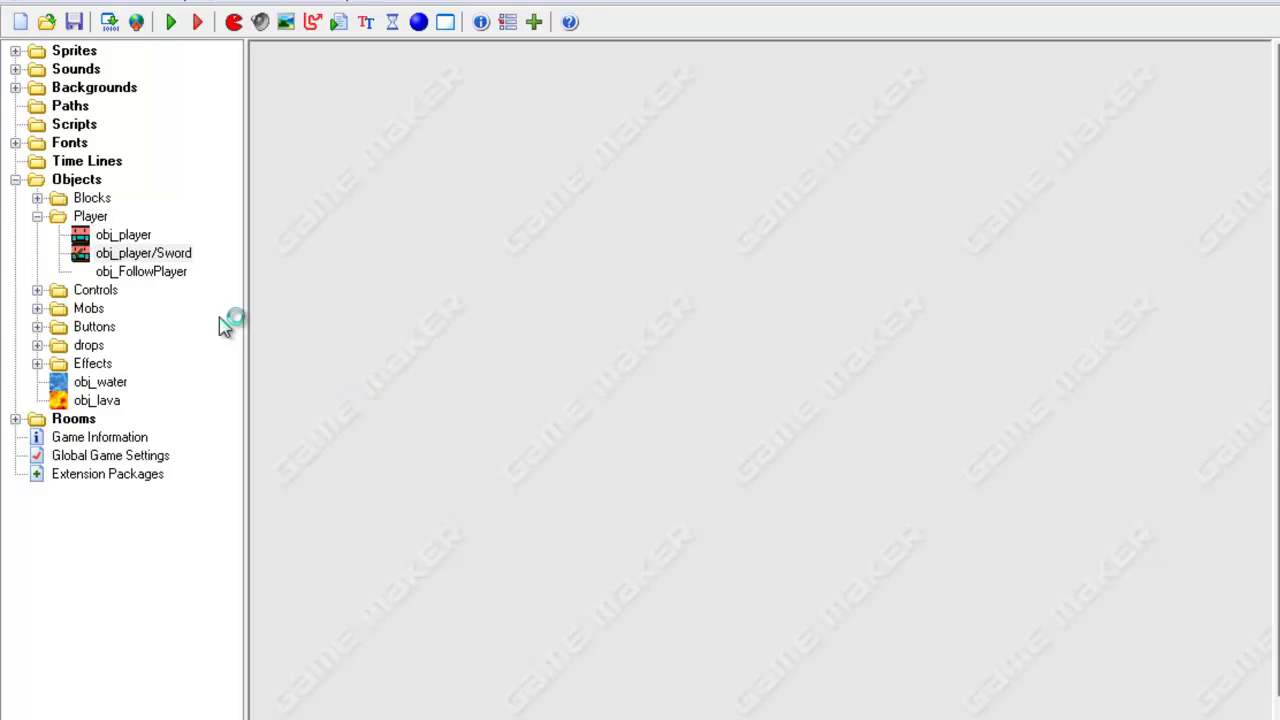
# Open obj_player in a maximized object editor.
pyautogui.doubleClick(112, 236)
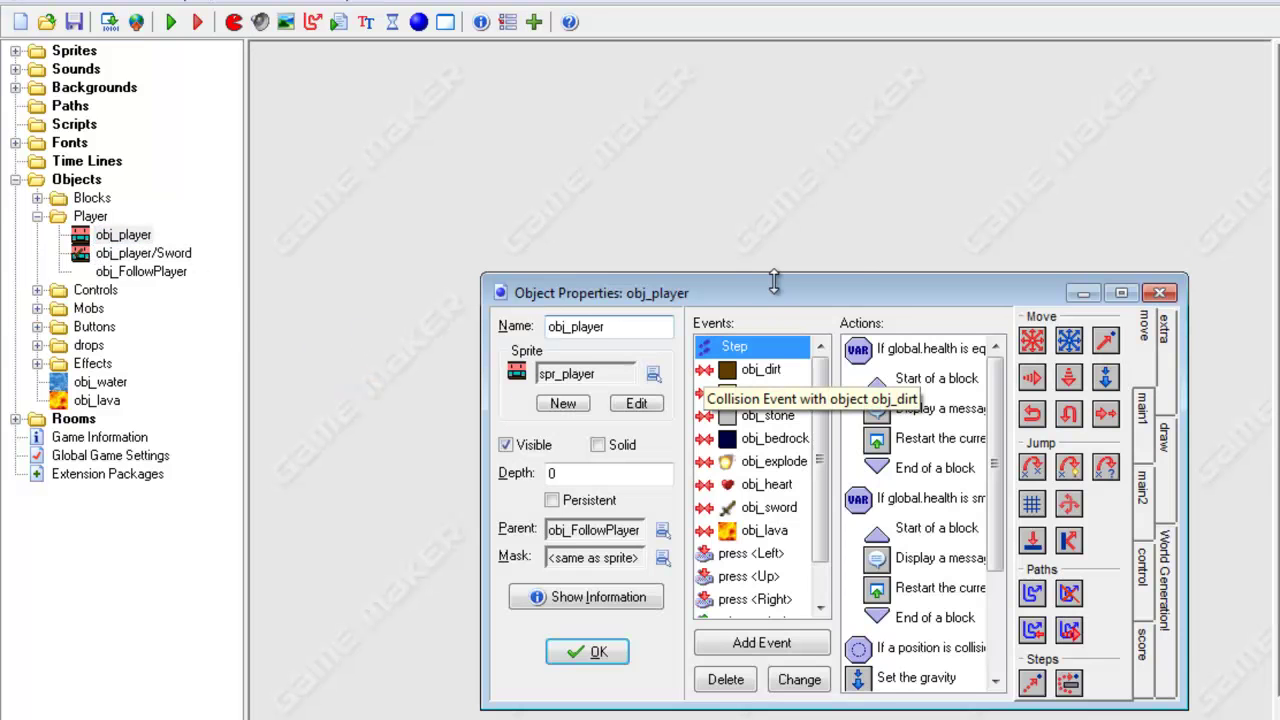
pyautogui.moveTo(774, 276); pyautogui.dragTo(774, 168)
pyautogui.moveTo(657, 183); pyautogui.dragTo(521, 149)
pyautogui.moveTo(528, 137)
pyautogui.mouseDown()
pyautogui.moveTo(559, 232)
pyautogui.moveTo(509, 123)
pyautogui.mouseUp()
pyautogui.moveTo(979, 229); pyautogui.dragTo(1150, 231)
pyautogui.click(1085, 123)
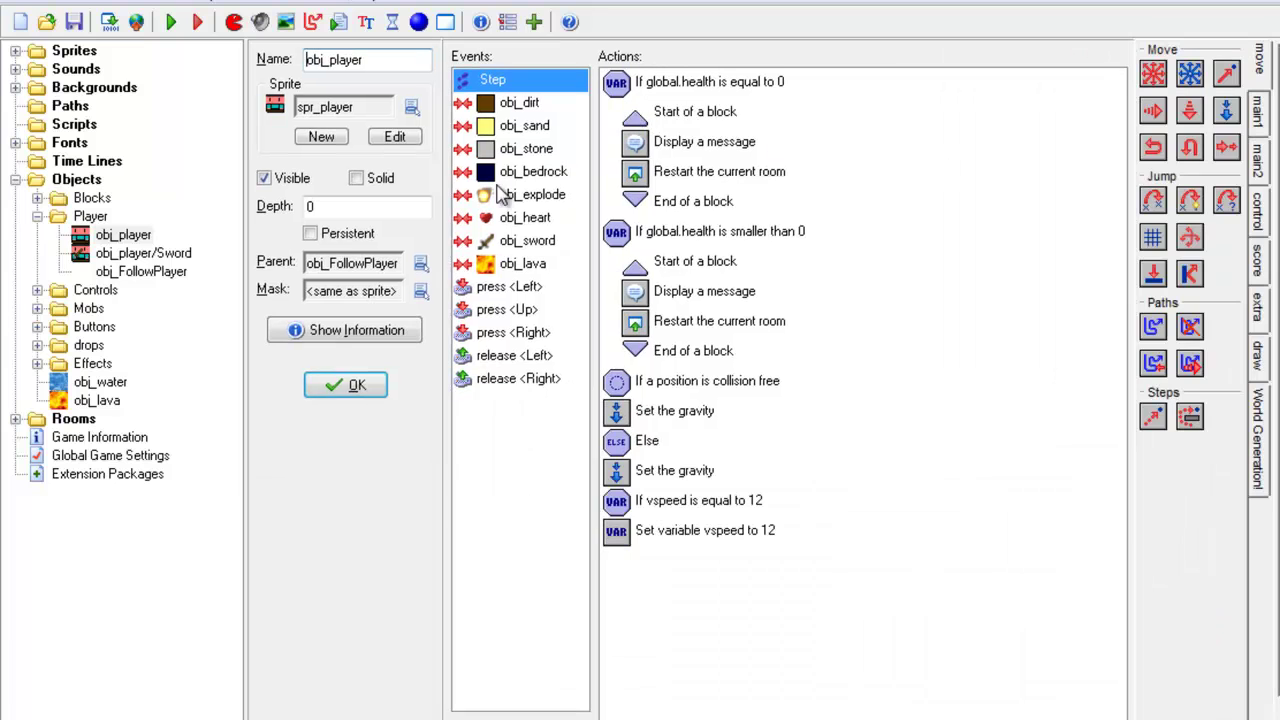
# Add a keyboard event for the 1 digit key to obj_player.
pyautogui.click(520, 719)
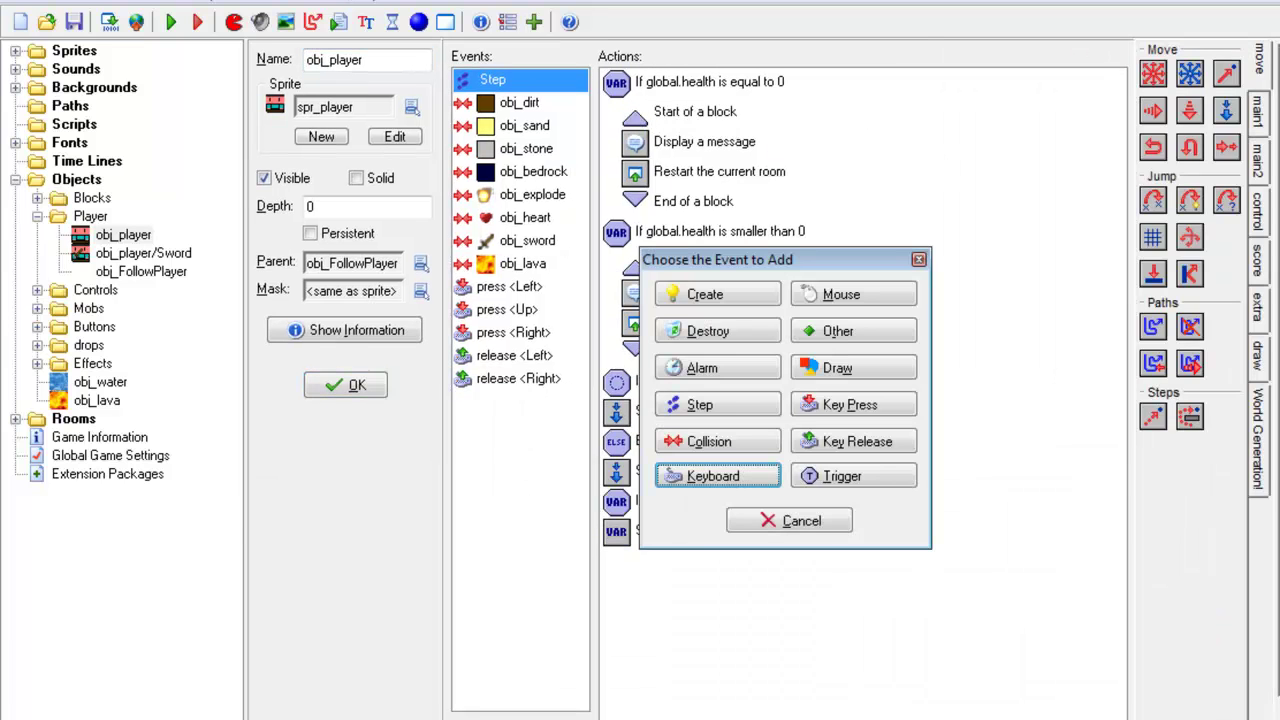
pyautogui.click(728, 478)
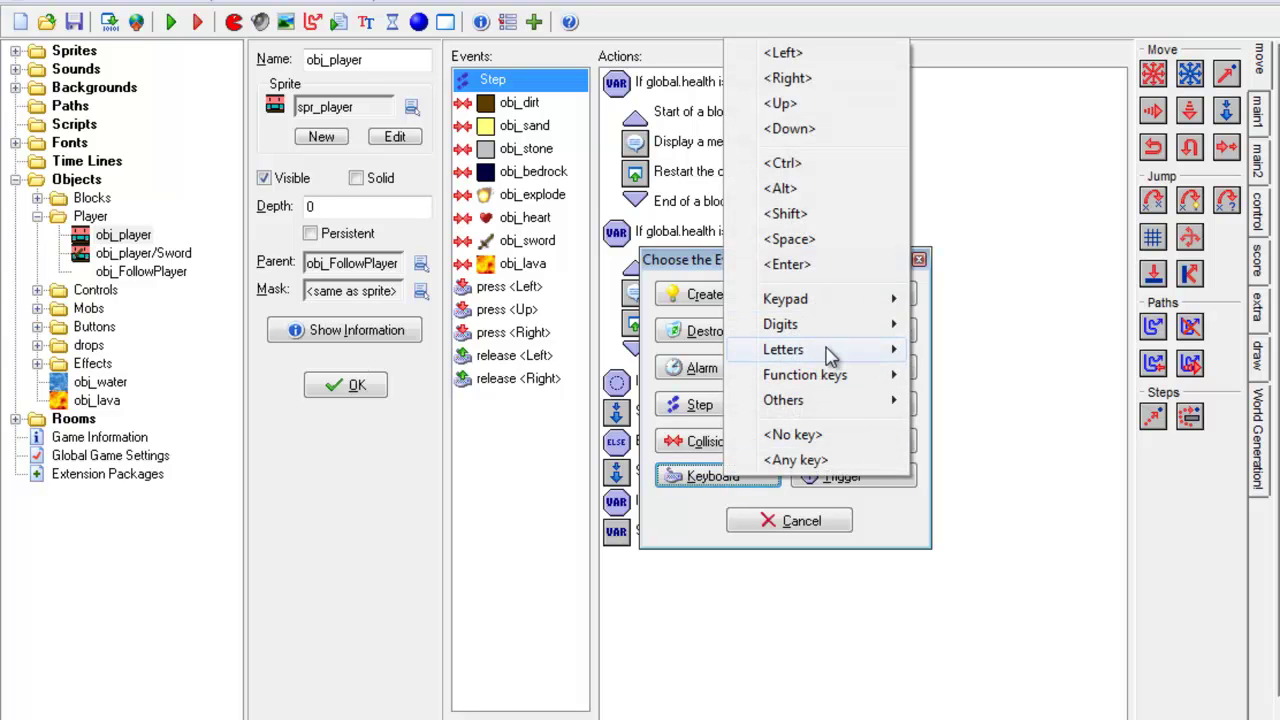
pyautogui.moveTo(832, 326)
pyautogui.click(950, 350)
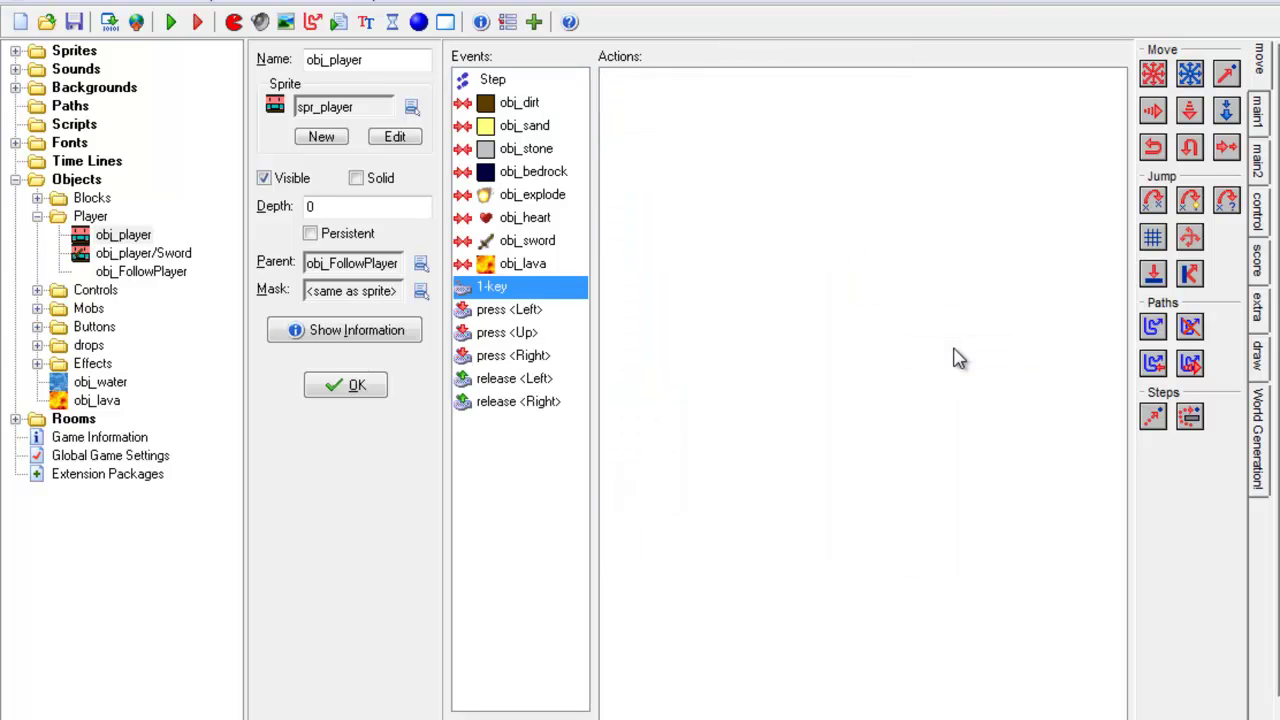
# Add a Change Instance action into obj_player/Sword with perform events set to yes to the 1-key event, and save obj_player.
pyautogui.click(1260, 115)
pyautogui.moveTo(1153, 110); pyautogui.dragTo(951, 157)
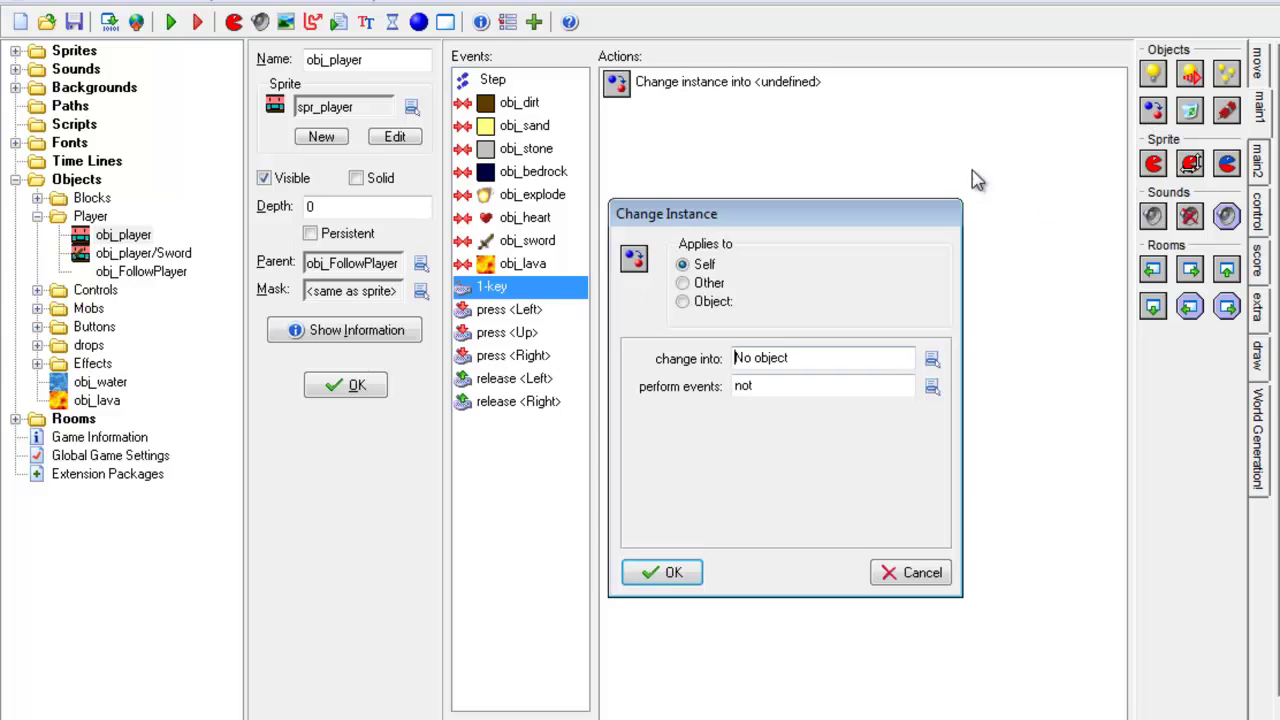
pyautogui.click(931, 358)
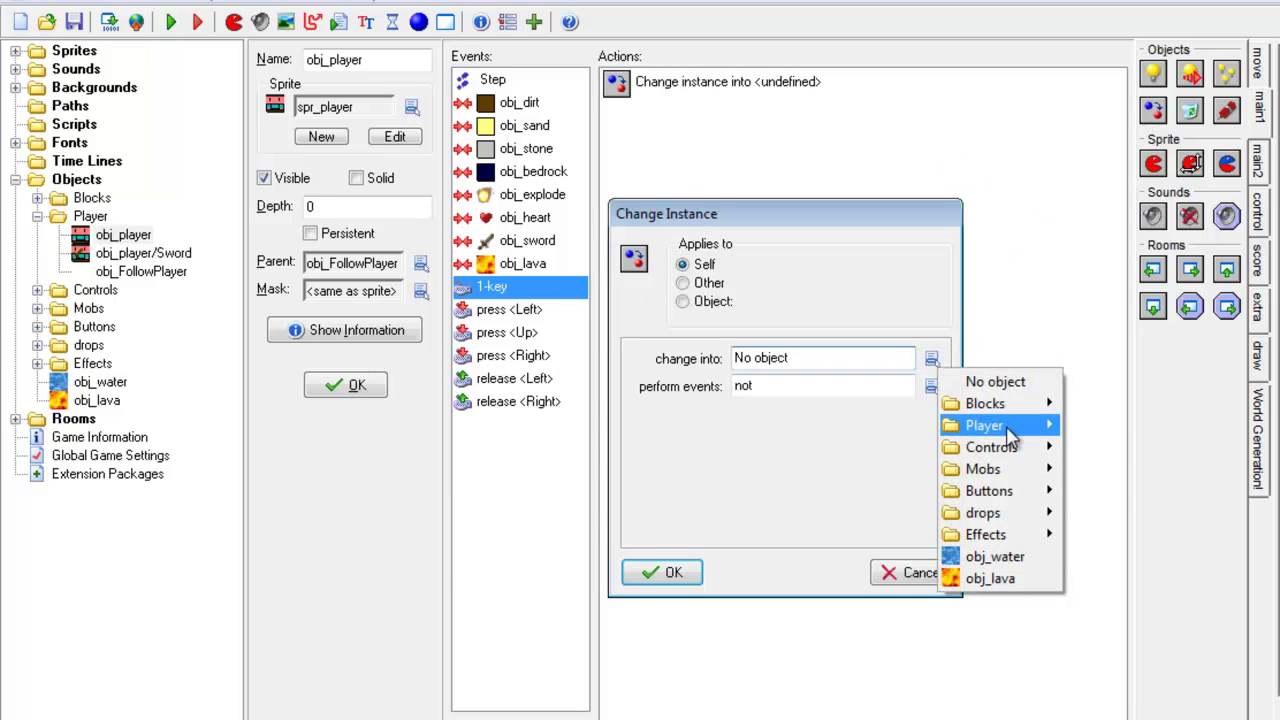
pyautogui.moveTo(1012, 428)
pyautogui.click(1128, 448)
pyautogui.click(931, 386)
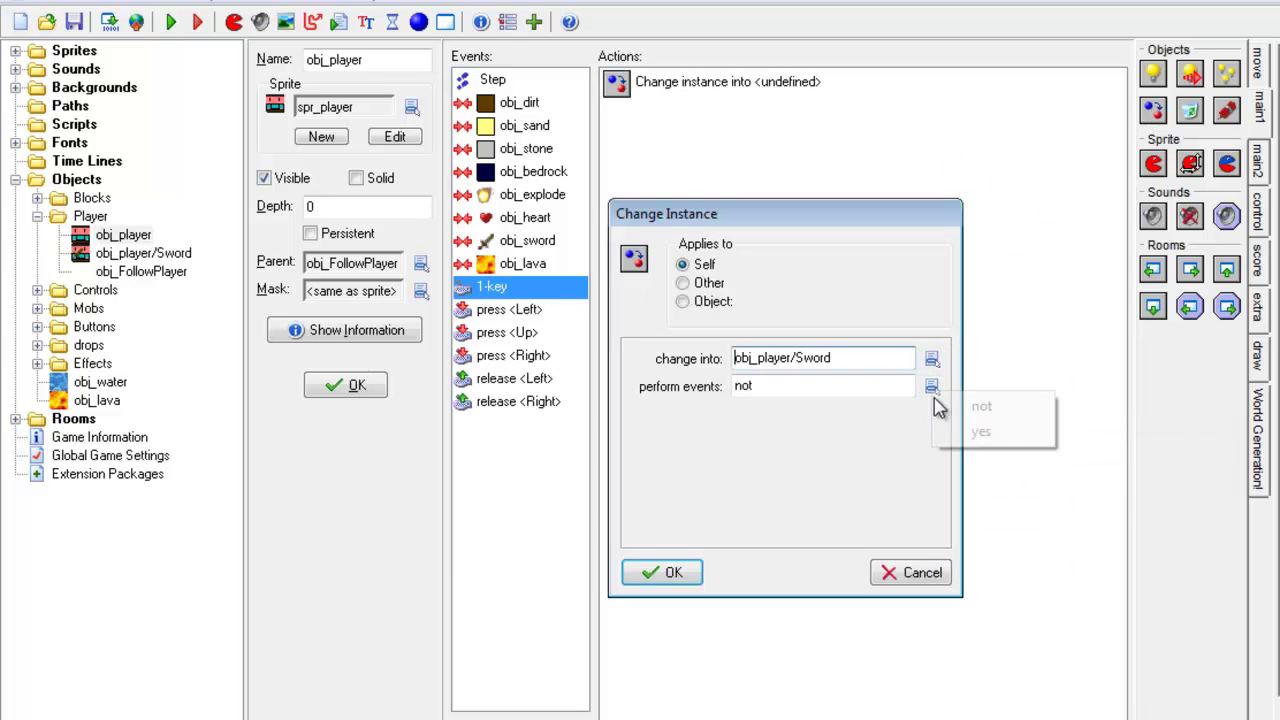
pyautogui.click(970, 434)
pyautogui.click(668, 572)
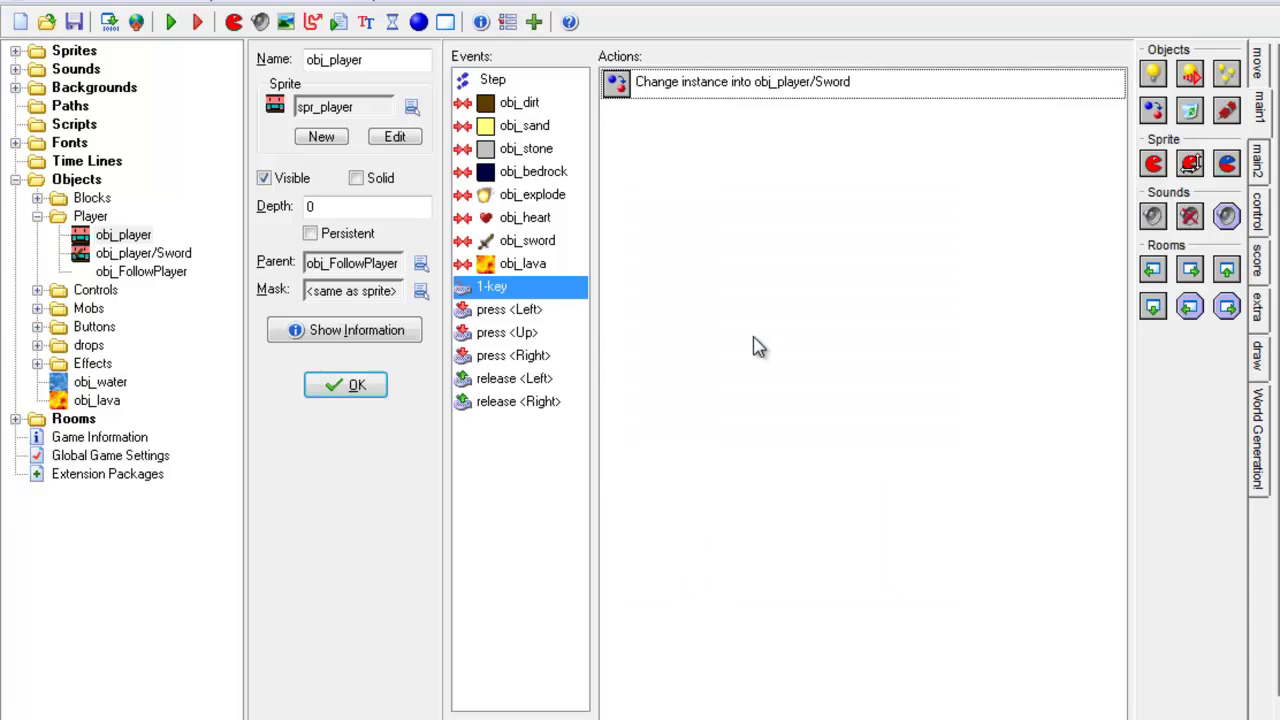
pyautogui.click(346, 388)
# Run the game and start playing to test switching to the sword-holding player without picking up a sword, then quit.
pyautogui.click(171, 22)
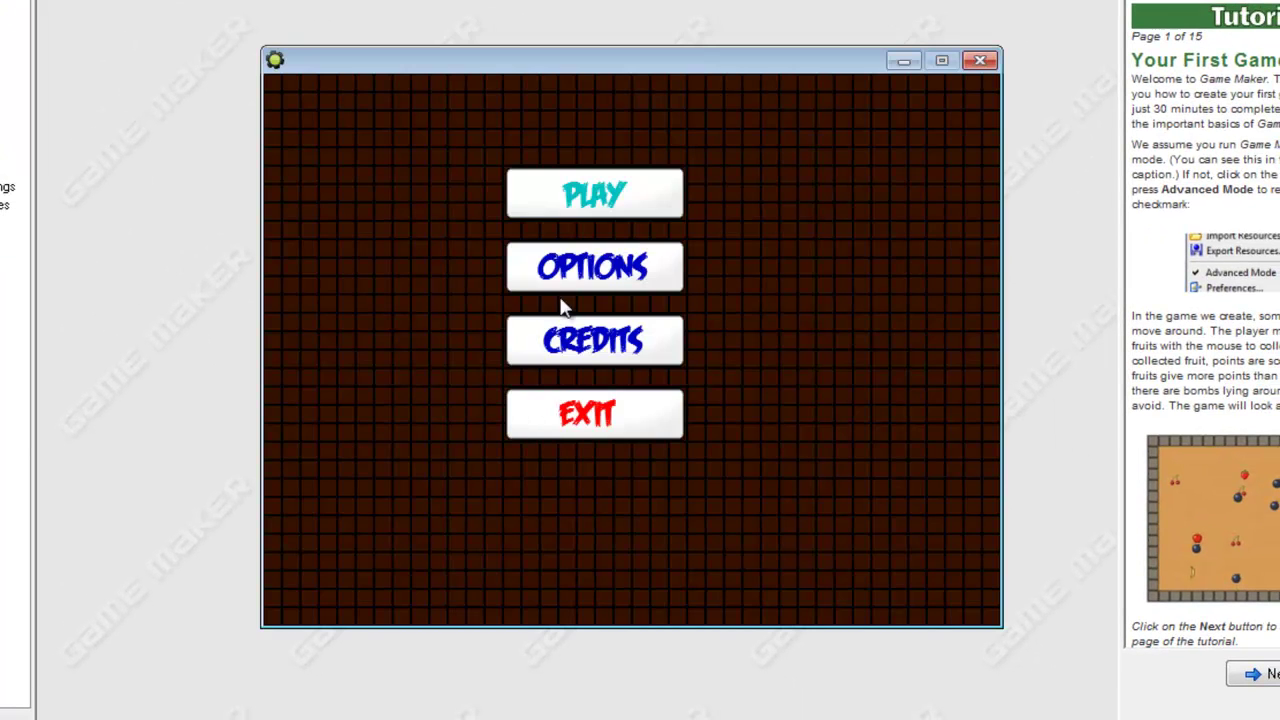
pyautogui.click(590, 195)
pyautogui.press('Right')
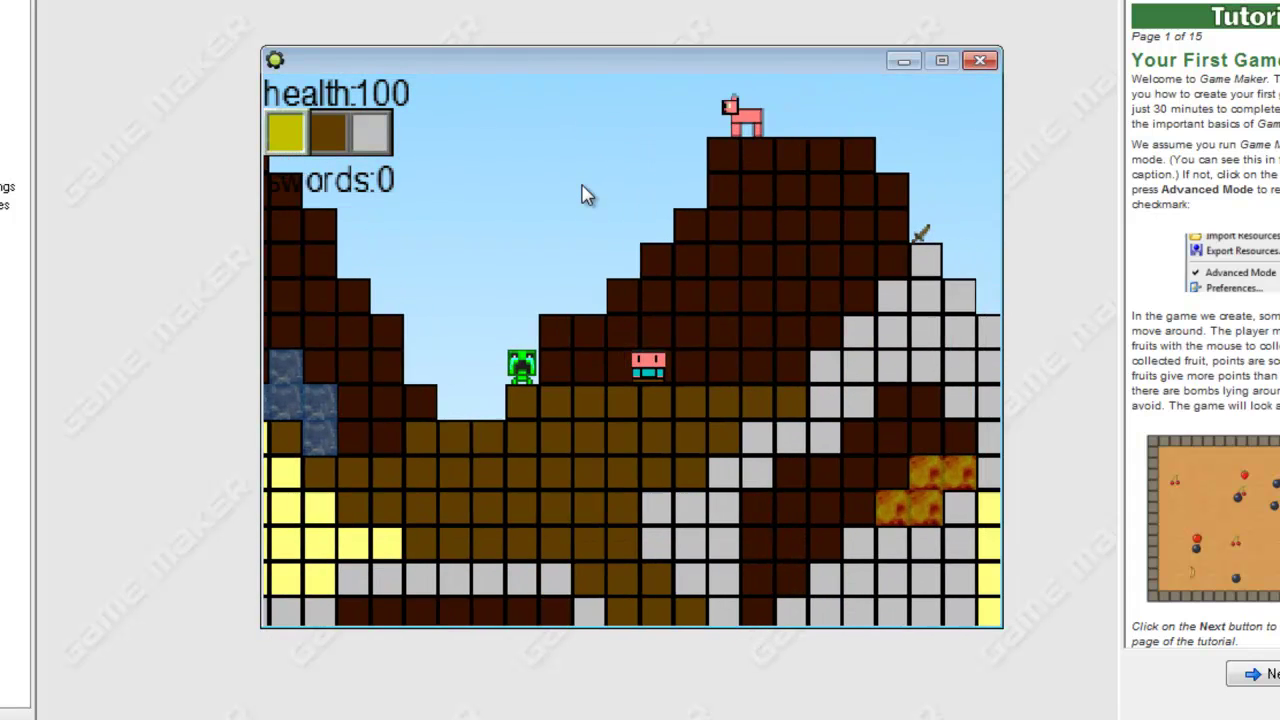
pyautogui.press('Right')
pyautogui.press('Left')
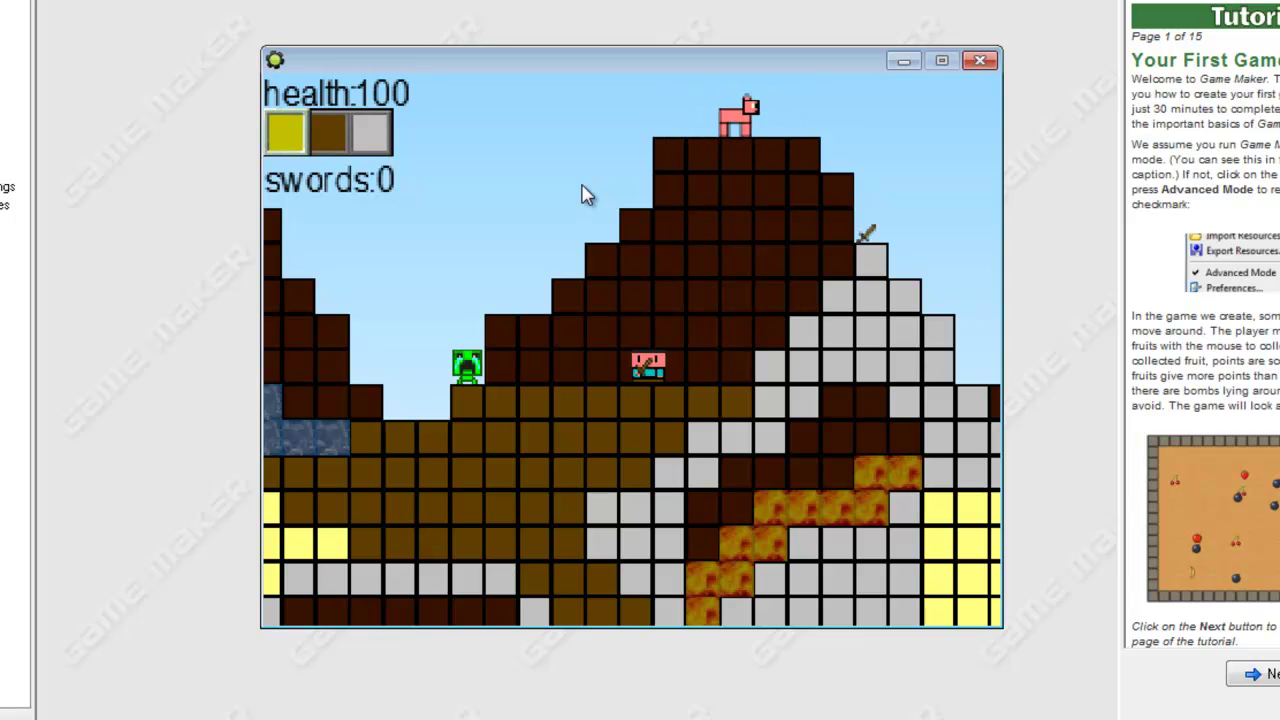
pyautogui.press('Escape')
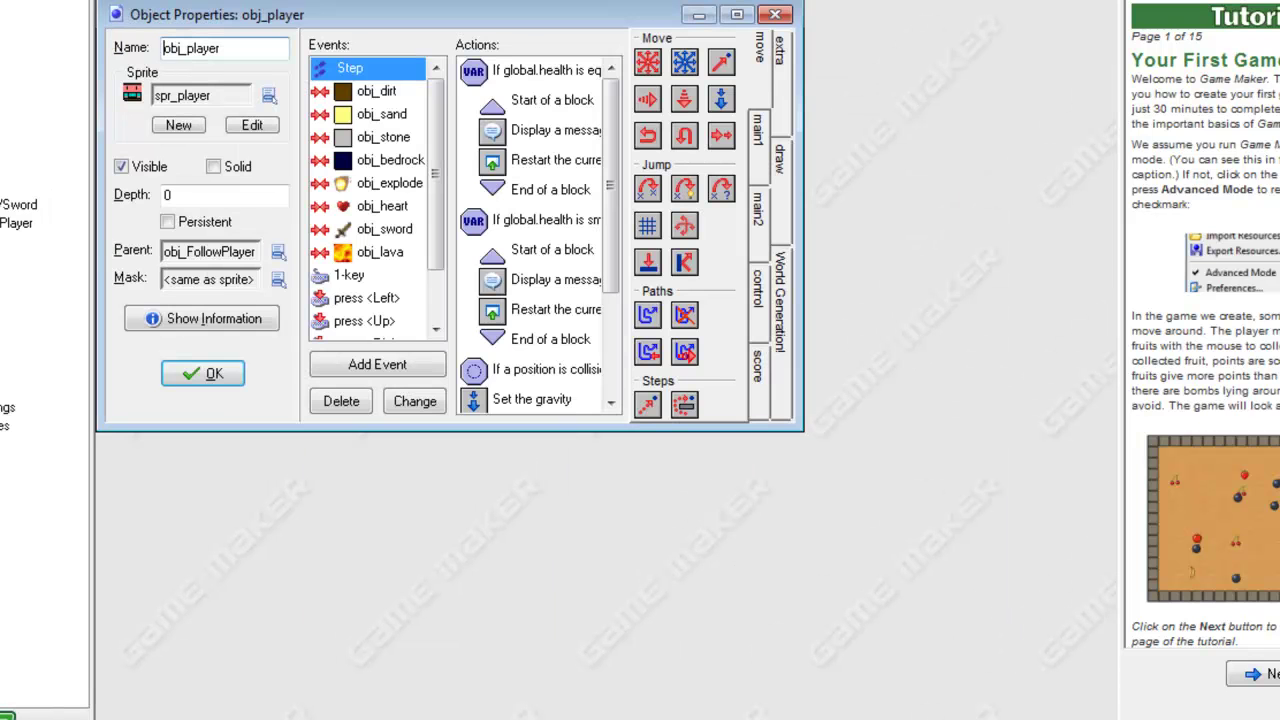
# In obj_player's 1-key event, add a Test Variable condition for global.sword equal to 0 above the Change Instance action.
pyautogui.click(736, 14)
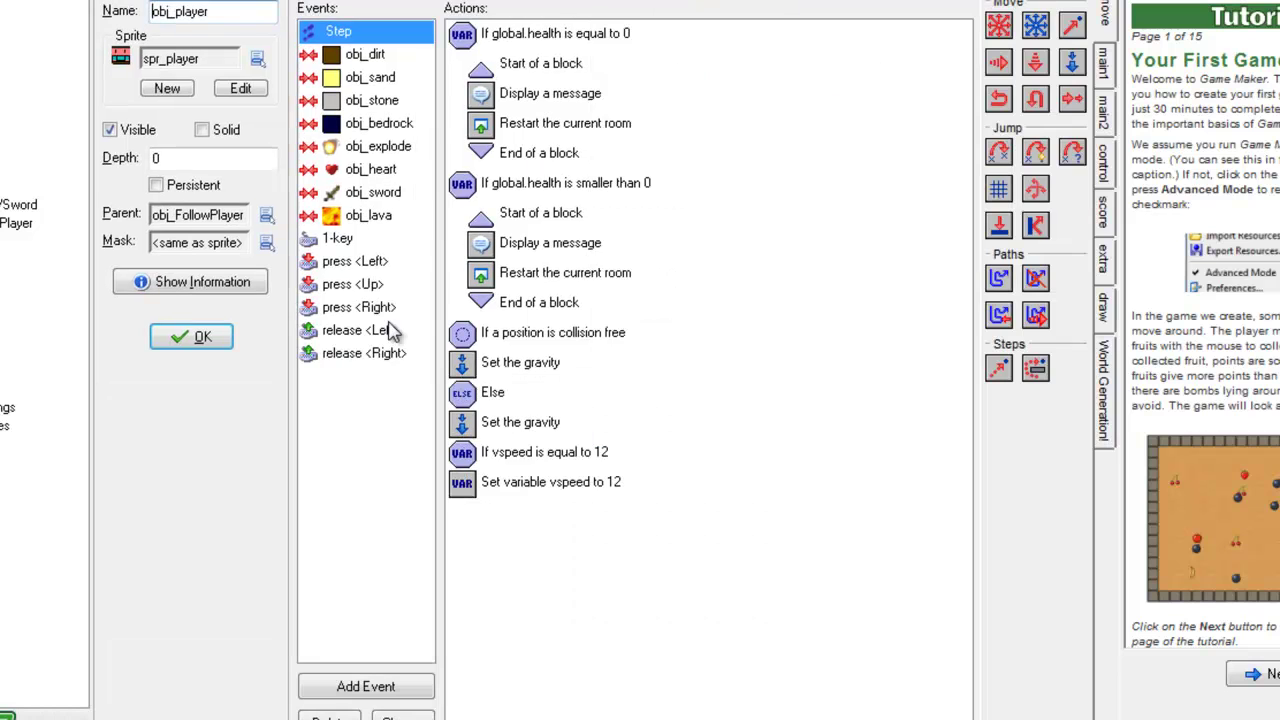
pyautogui.click(345, 243)
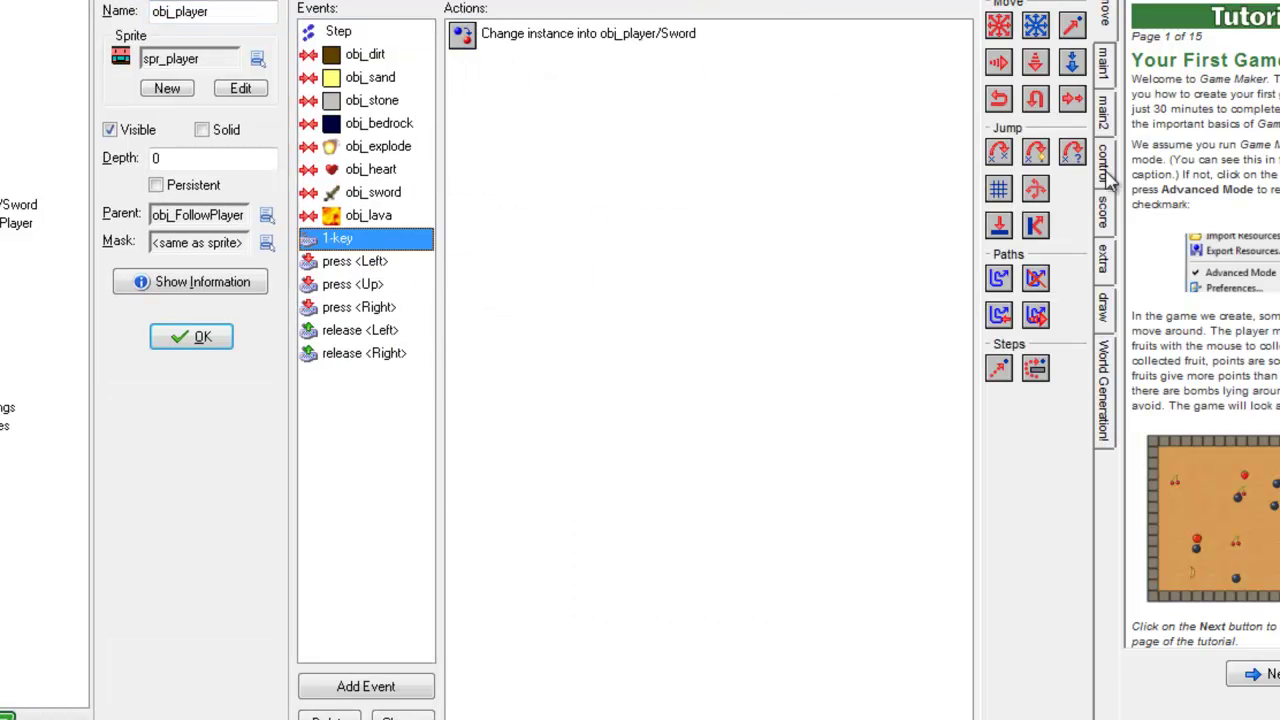
pyautogui.click(1105, 280)
pyautogui.click(1107, 230)
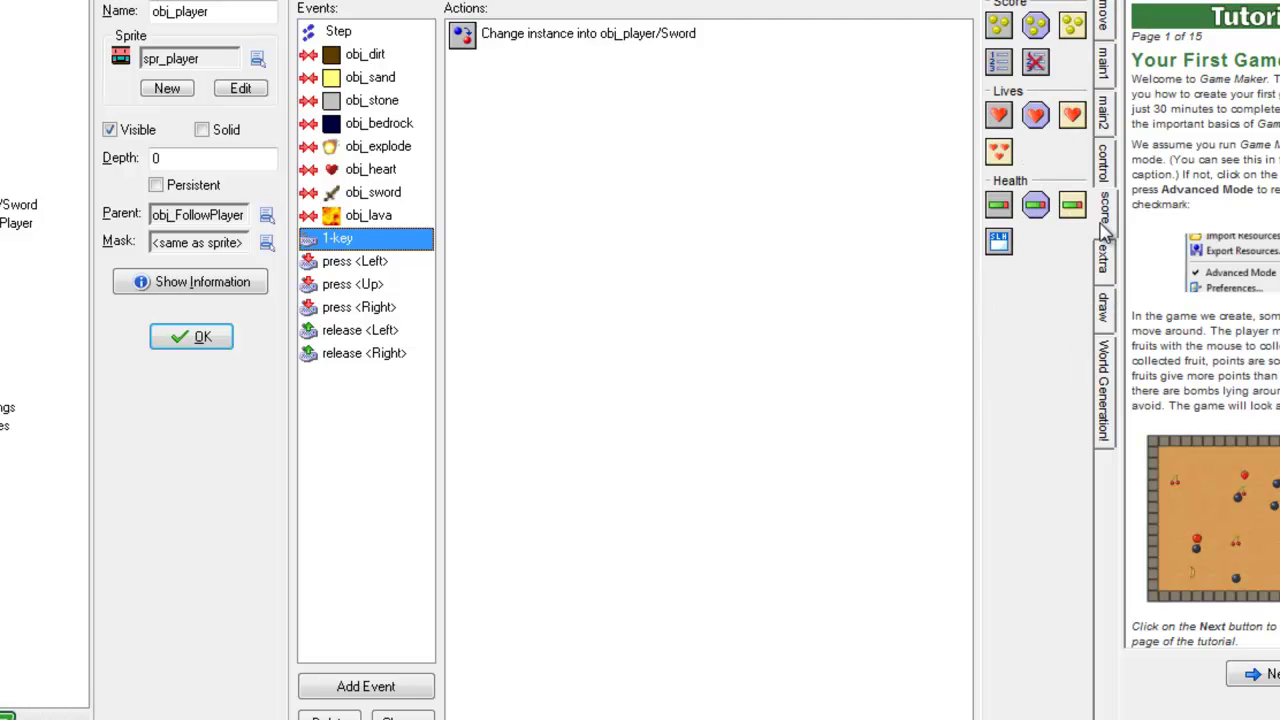
pyautogui.click(1105, 175)
pyautogui.moveTo(1035, 293); pyautogui.dragTo(554, 38)
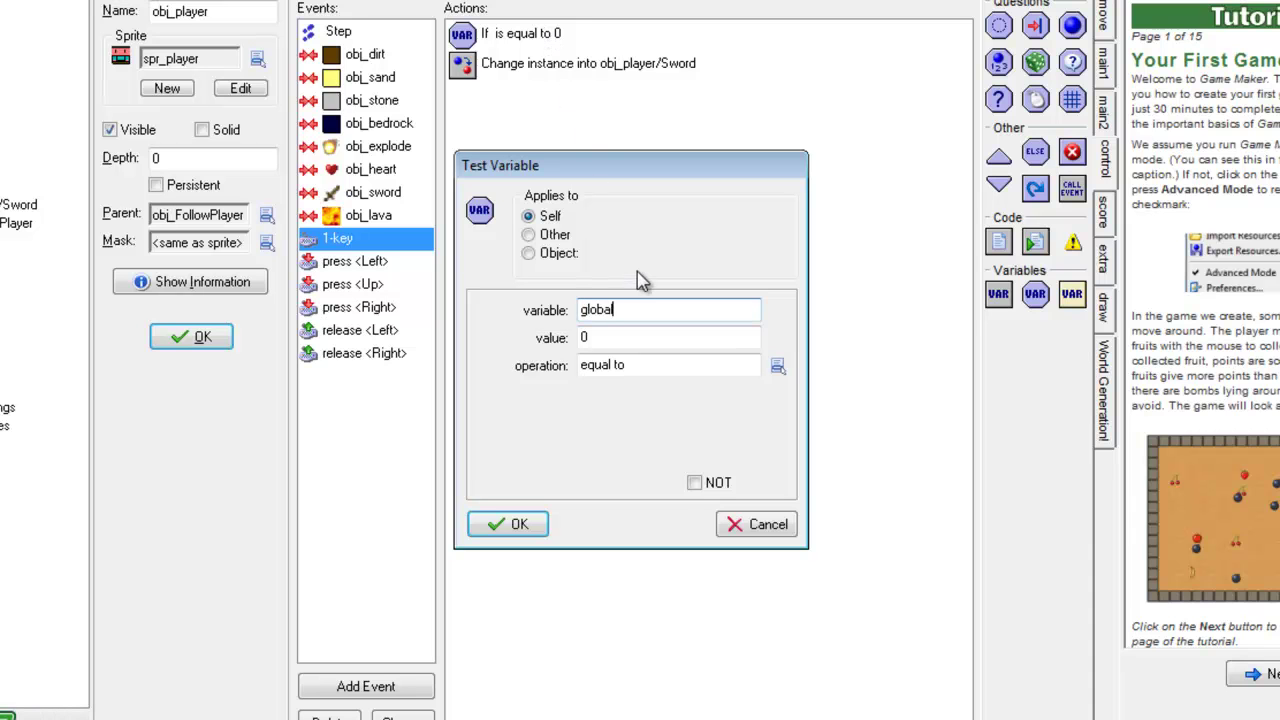
pyautogui.press('Tab')
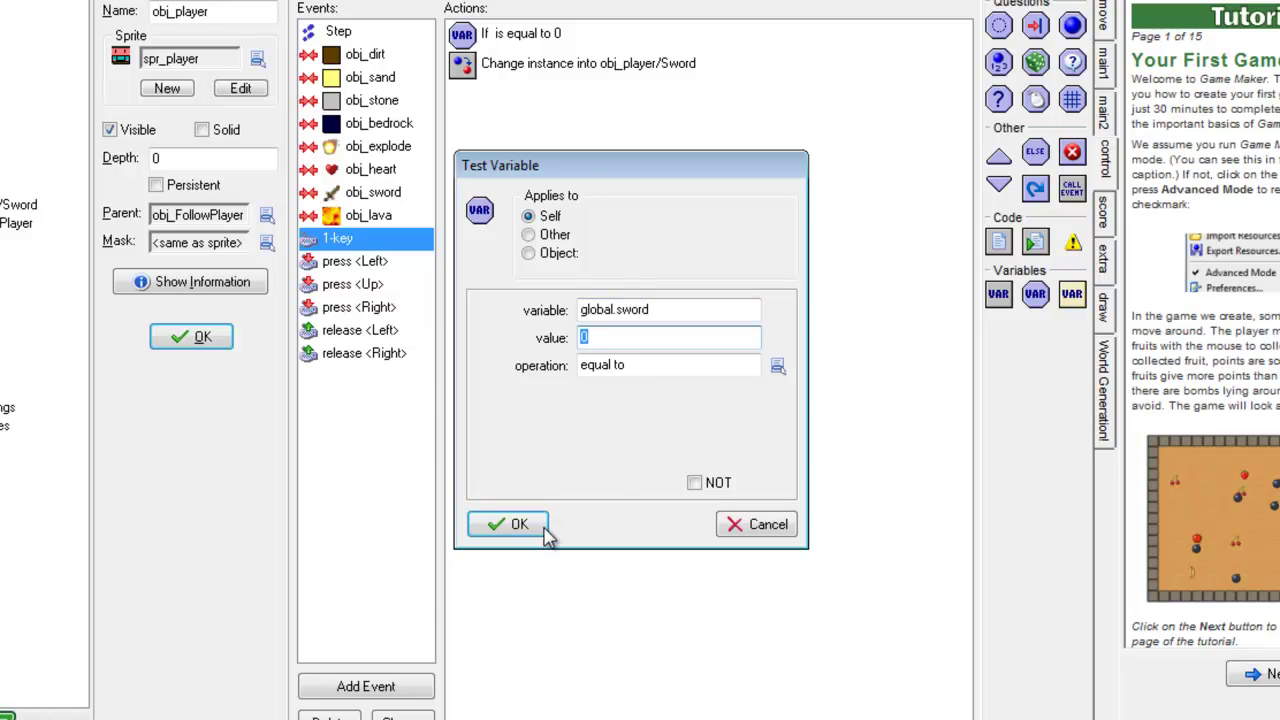
pyautogui.click(514, 524)
pyautogui.rightClick(505, 45)
pyautogui.click(556, 119)
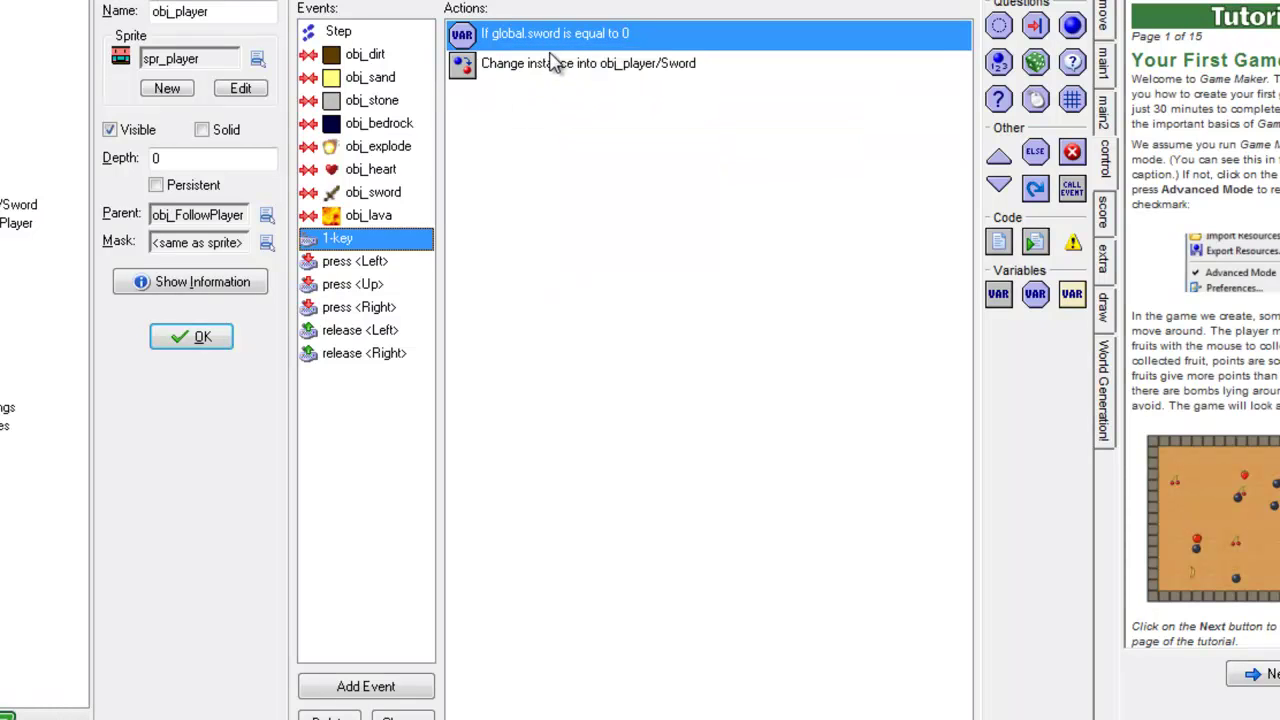
pyautogui.rightClick(553, 117)
pyautogui.click(608, 214)
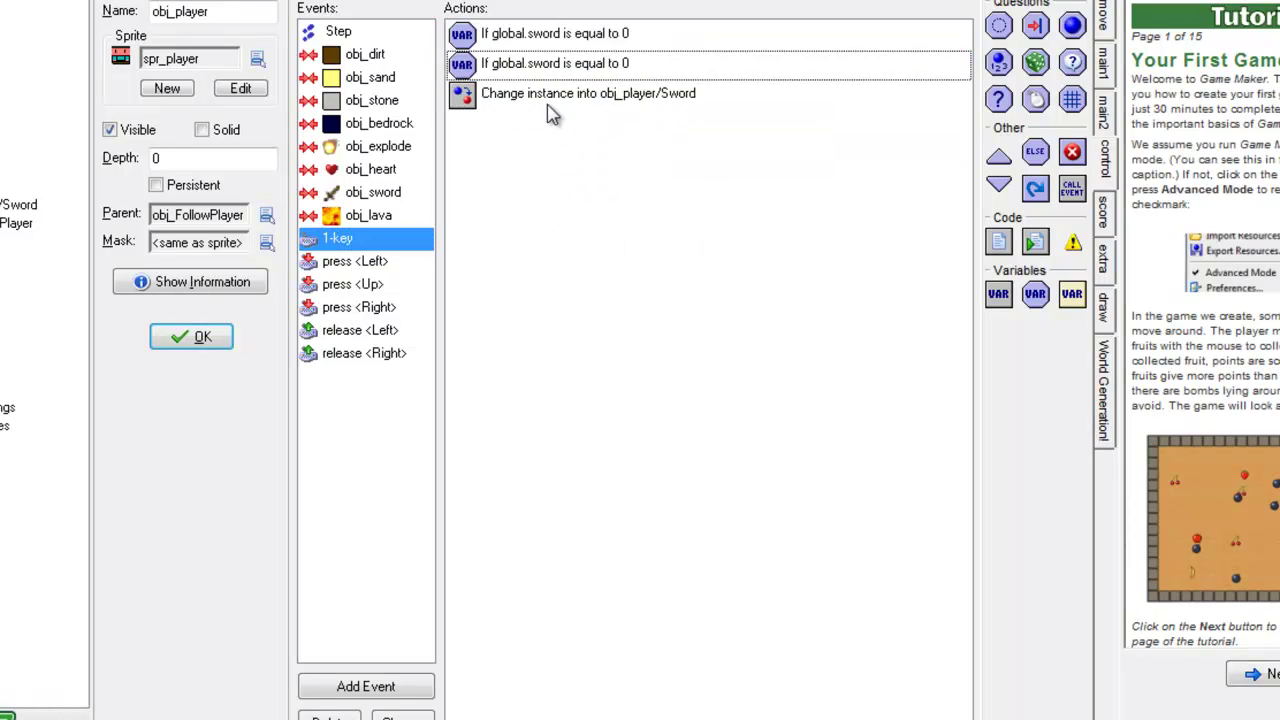
pyautogui.doubleClick(535, 63)
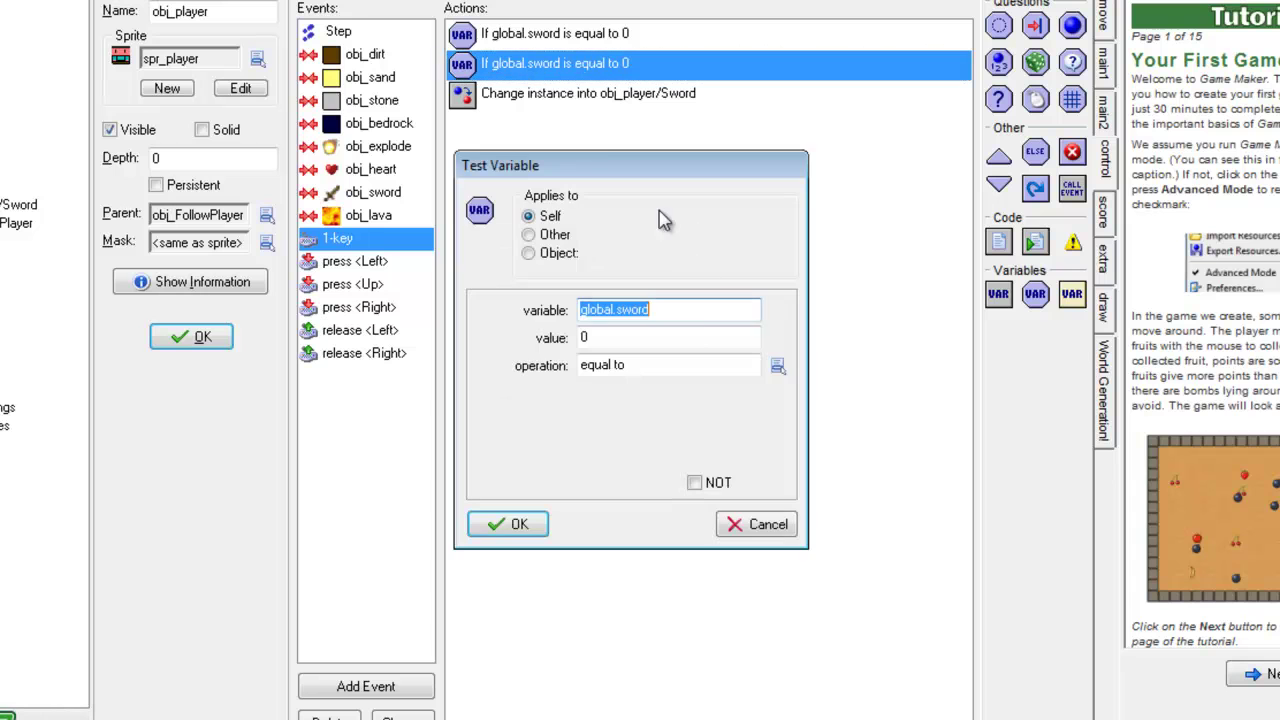
pyautogui.click(778, 367)
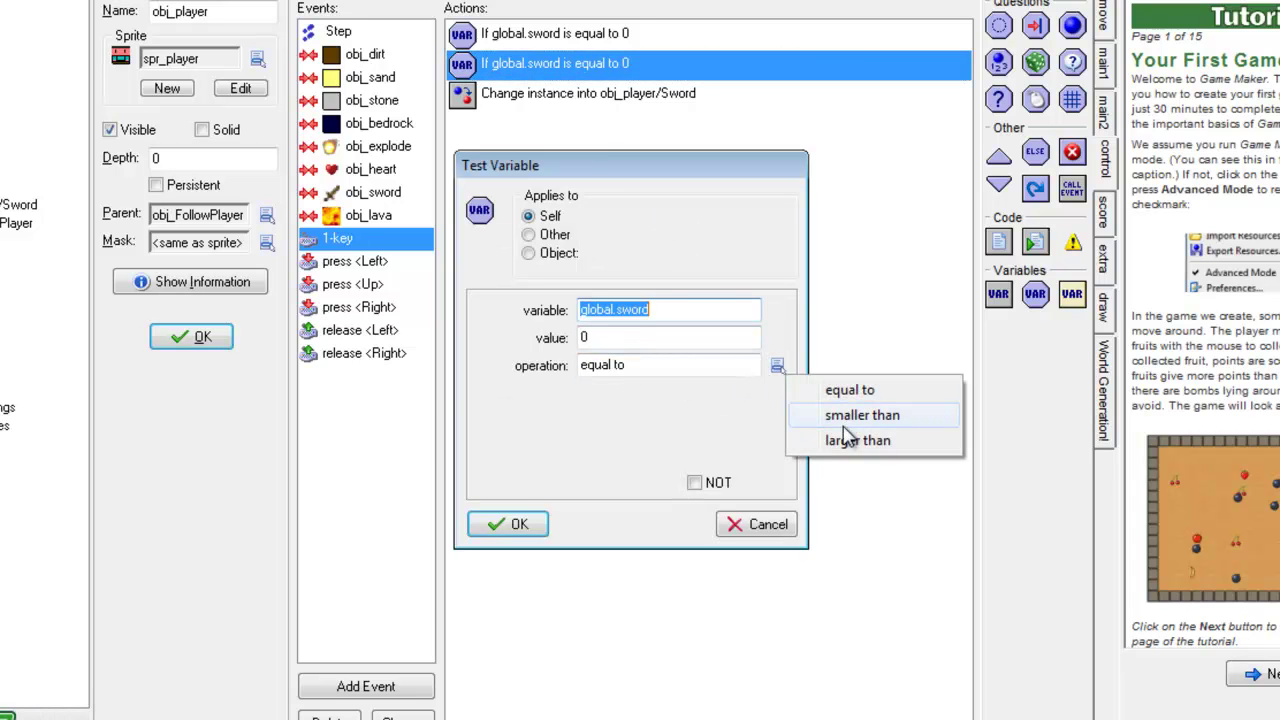
pyautogui.click(838, 428)
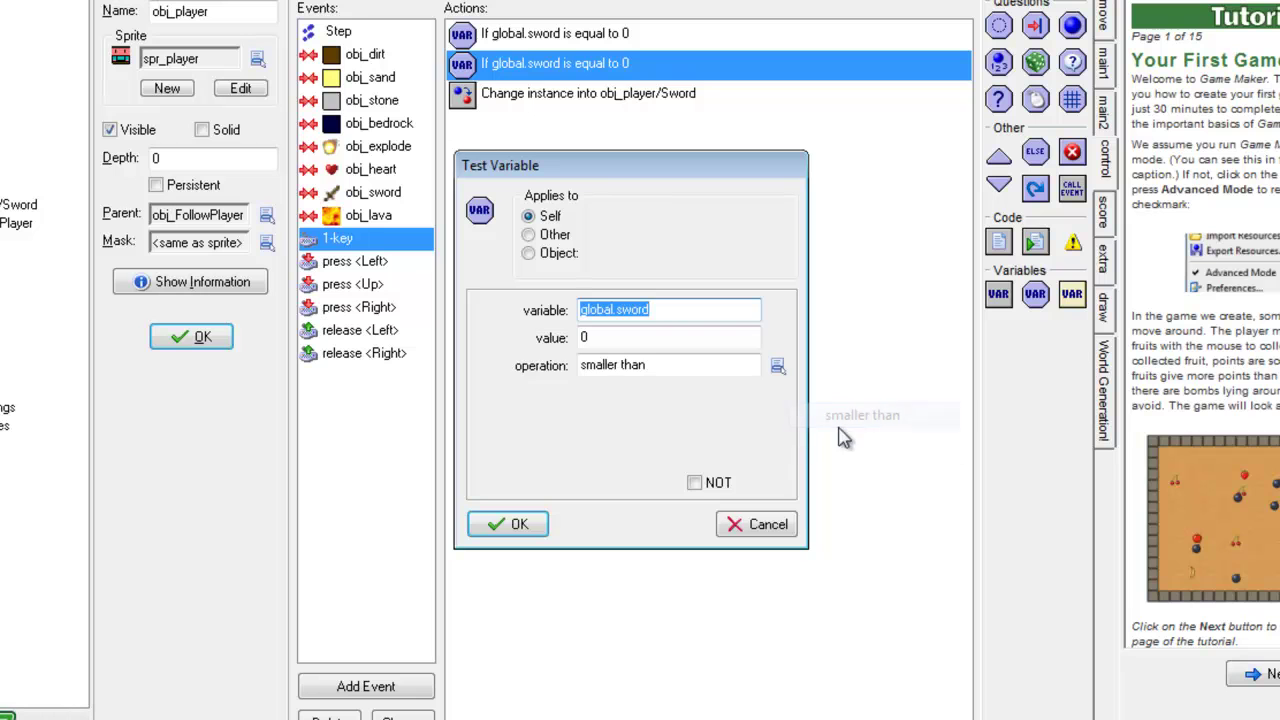
pyautogui.click(768, 532)
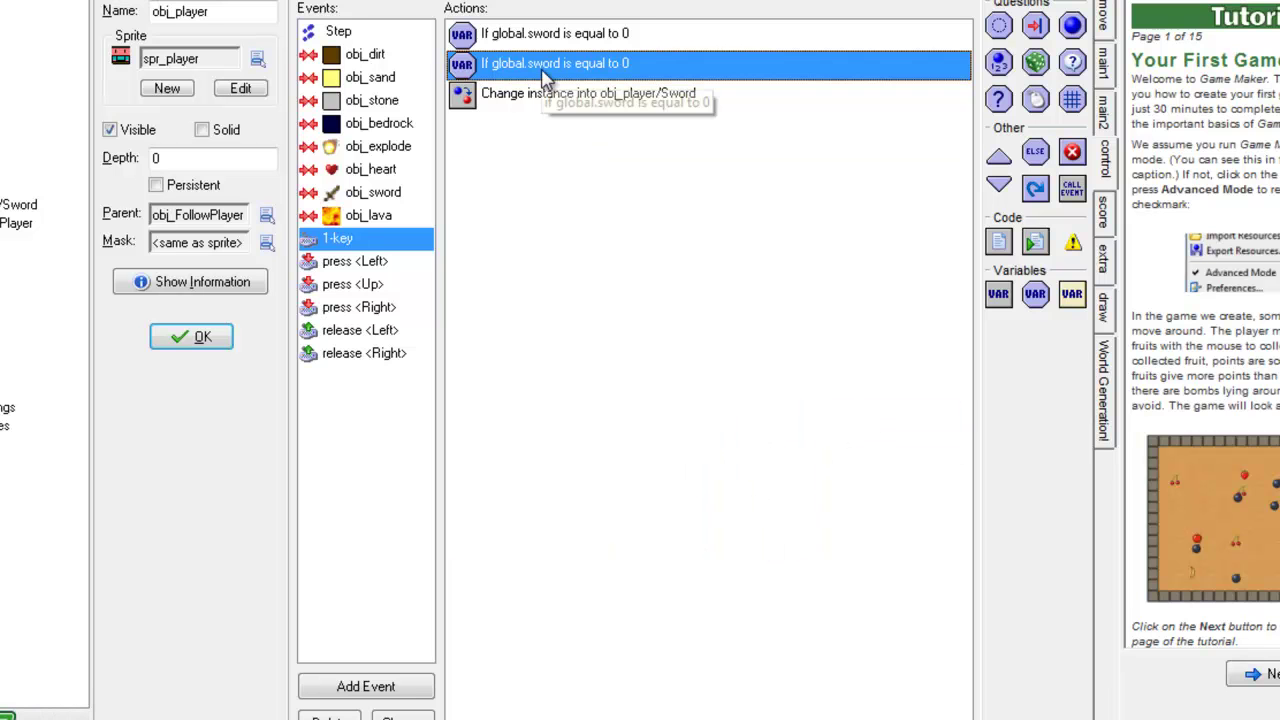
pyautogui.doubleClick(545, 70)
pyautogui.click(778, 366)
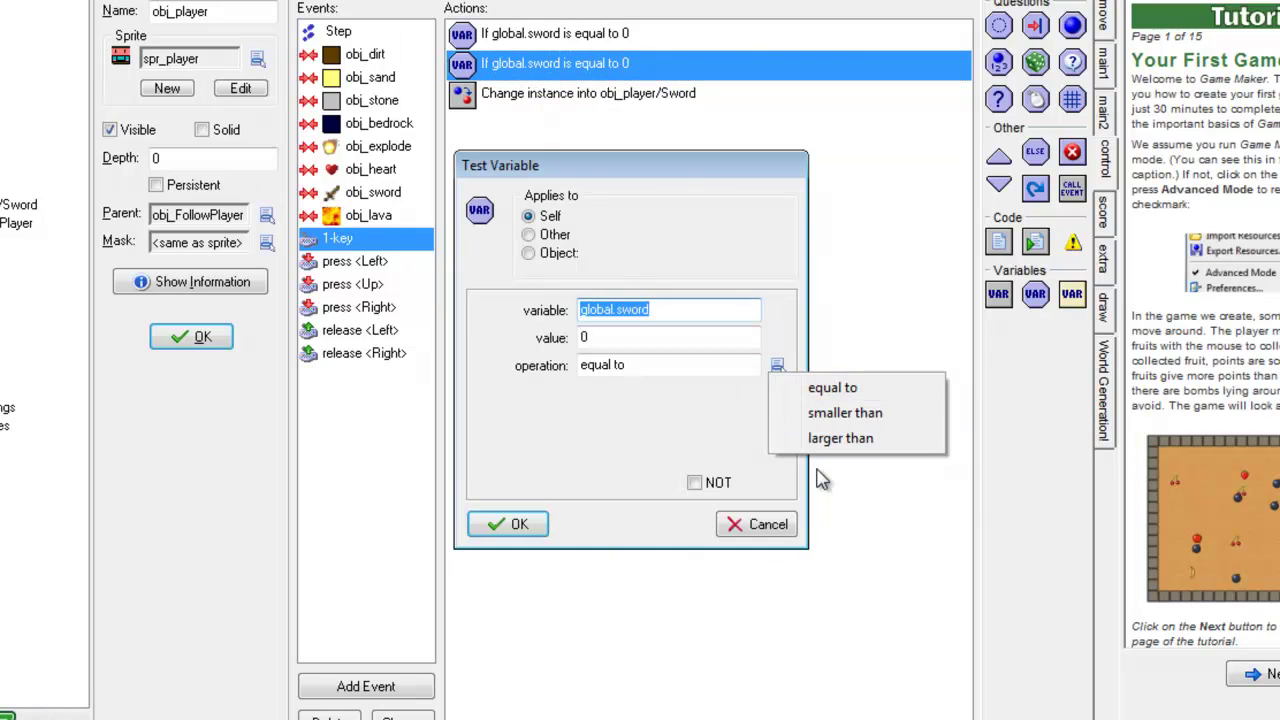
pyautogui.click(768, 524)
pyautogui.rightClick(524, 66)
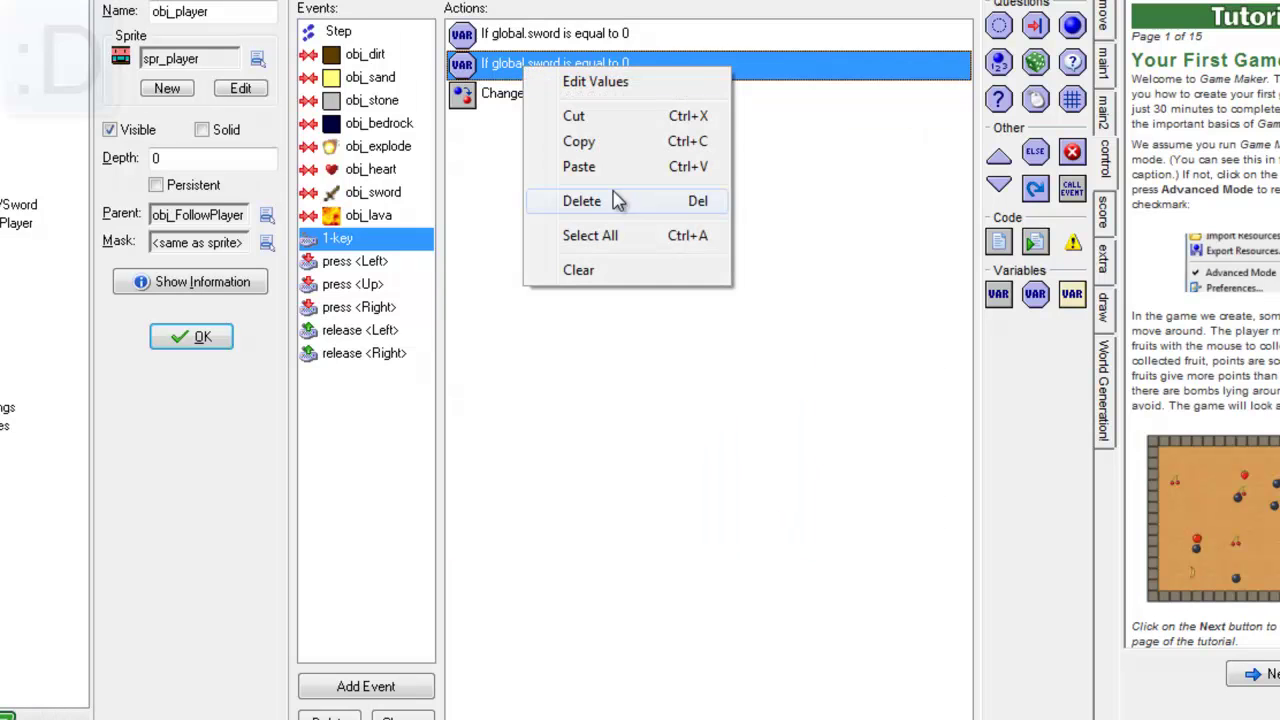
pyautogui.click(595, 201)
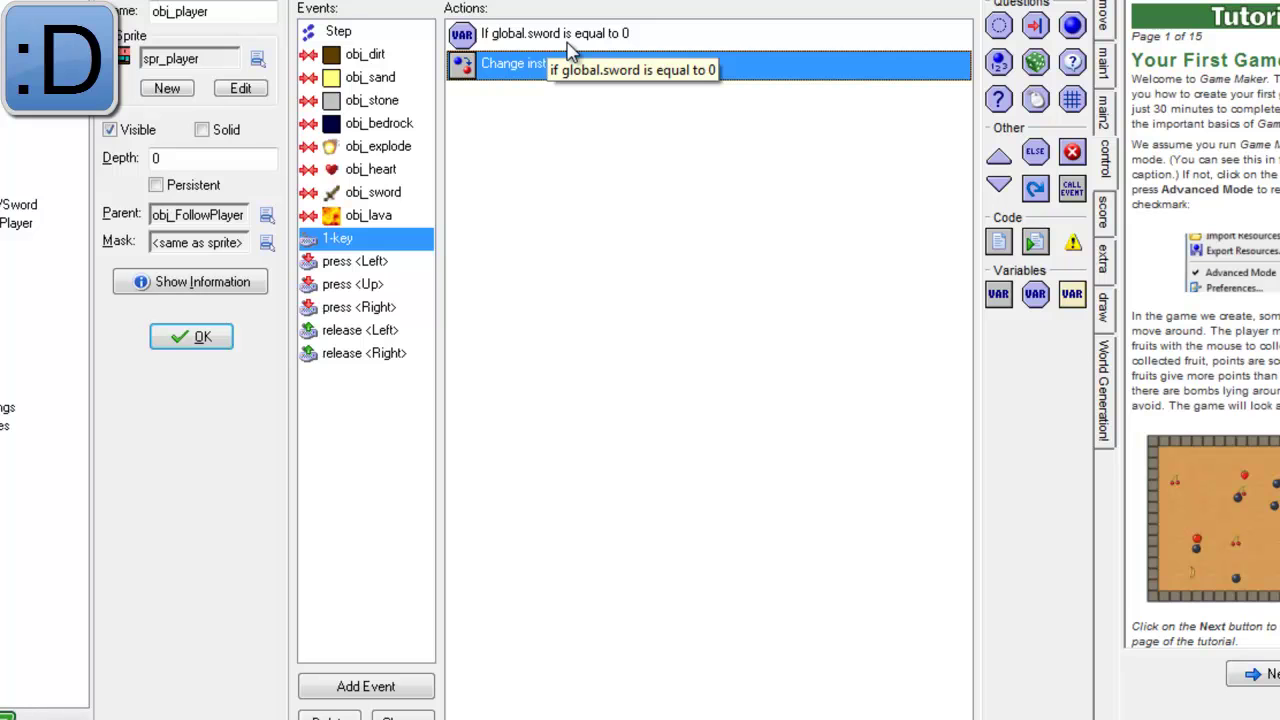
# Add a start and end block beneath the global.sword condition, enclosing a Display Message action that reads "Slot 1 is empty".
pyautogui.moveTo(998, 158); pyautogui.dragTo(548, 50)
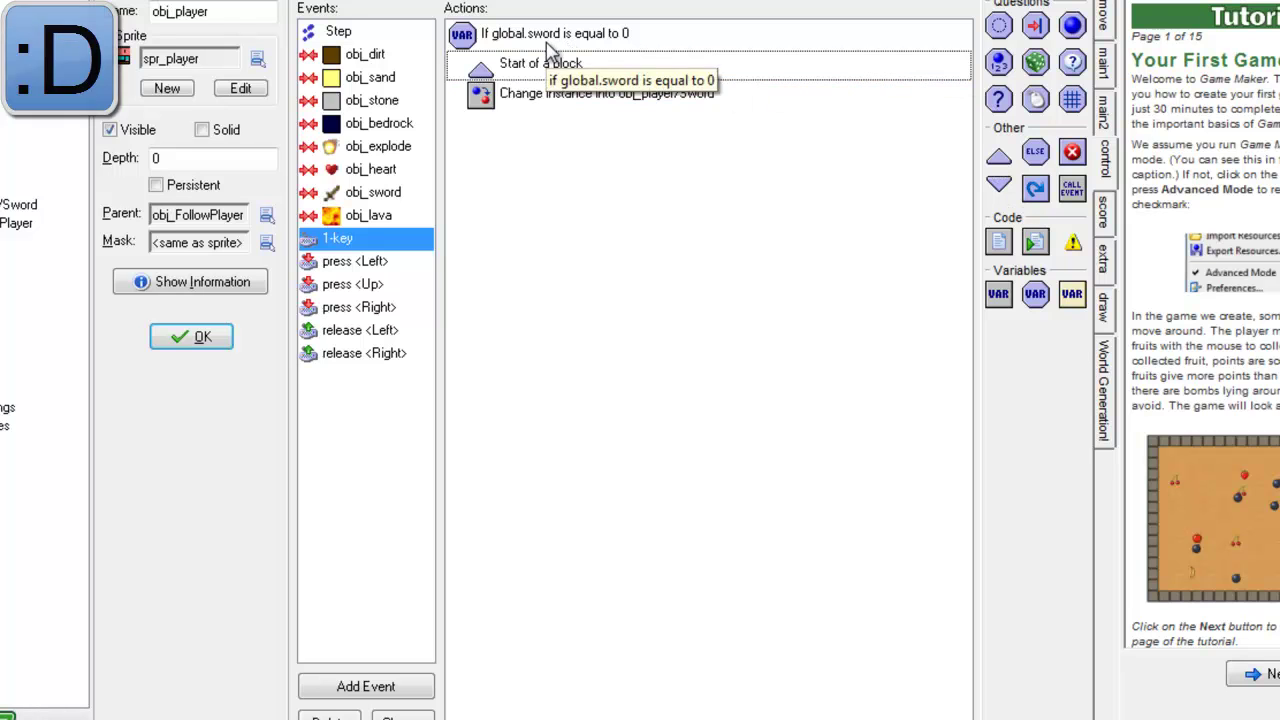
pyautogui.moveTo(998, 184); pyautogui.dragTo(1003, 188)
pyautogui.moveTo(546, 88); pyautogui.dragTo(548, 92)
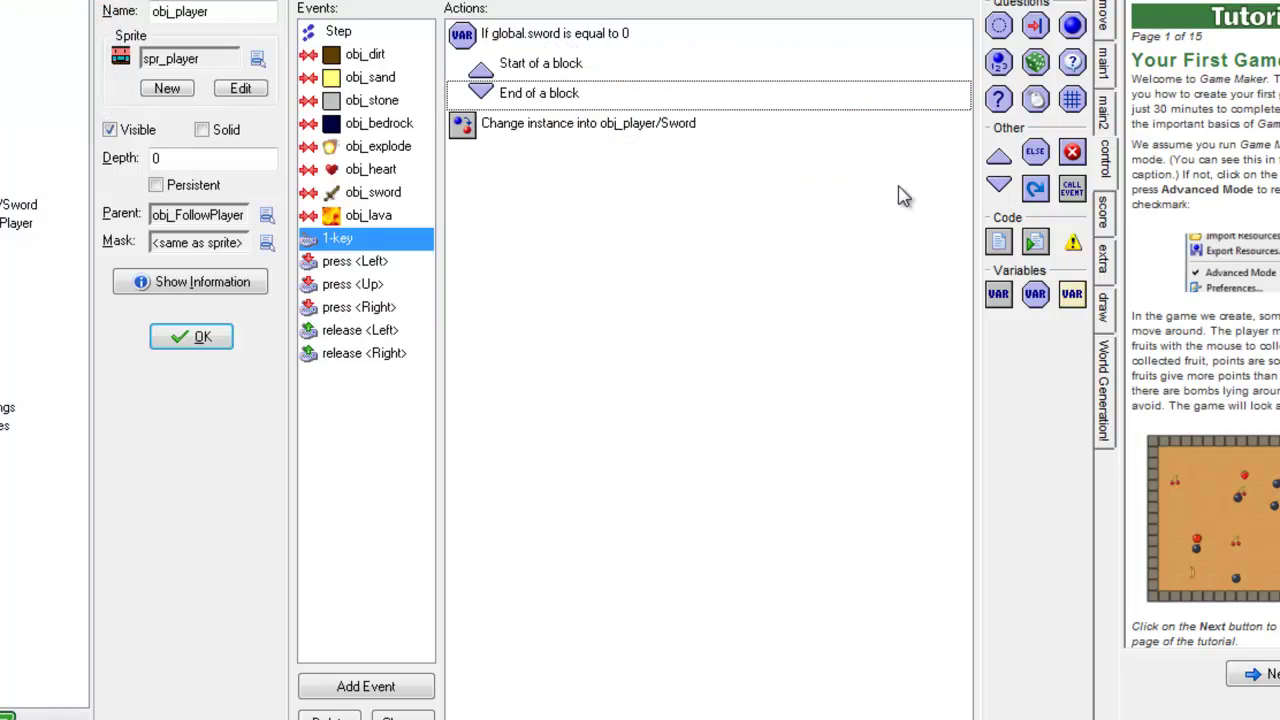
pyautogui.click(1103, 132)
pyautogui.moveTo(1000, 160); pyautogui.dragTo(533, 87)
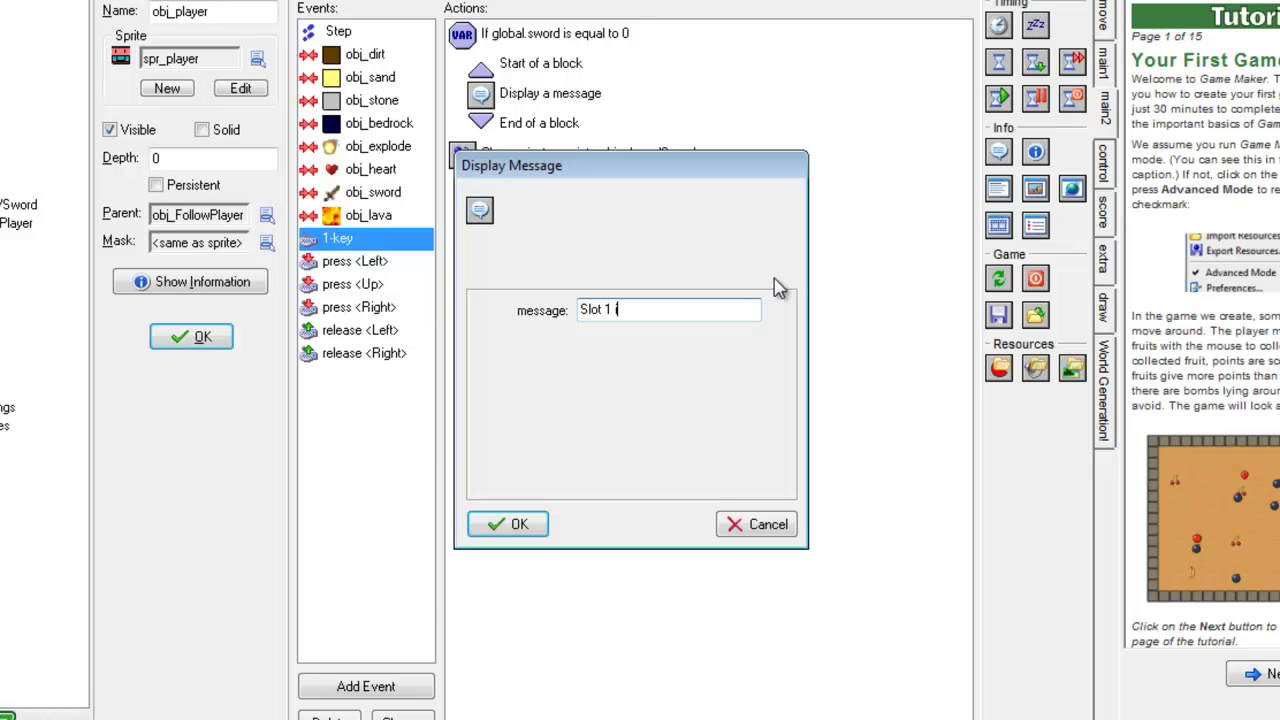
pyautogui.write('Slot 1 is empty')
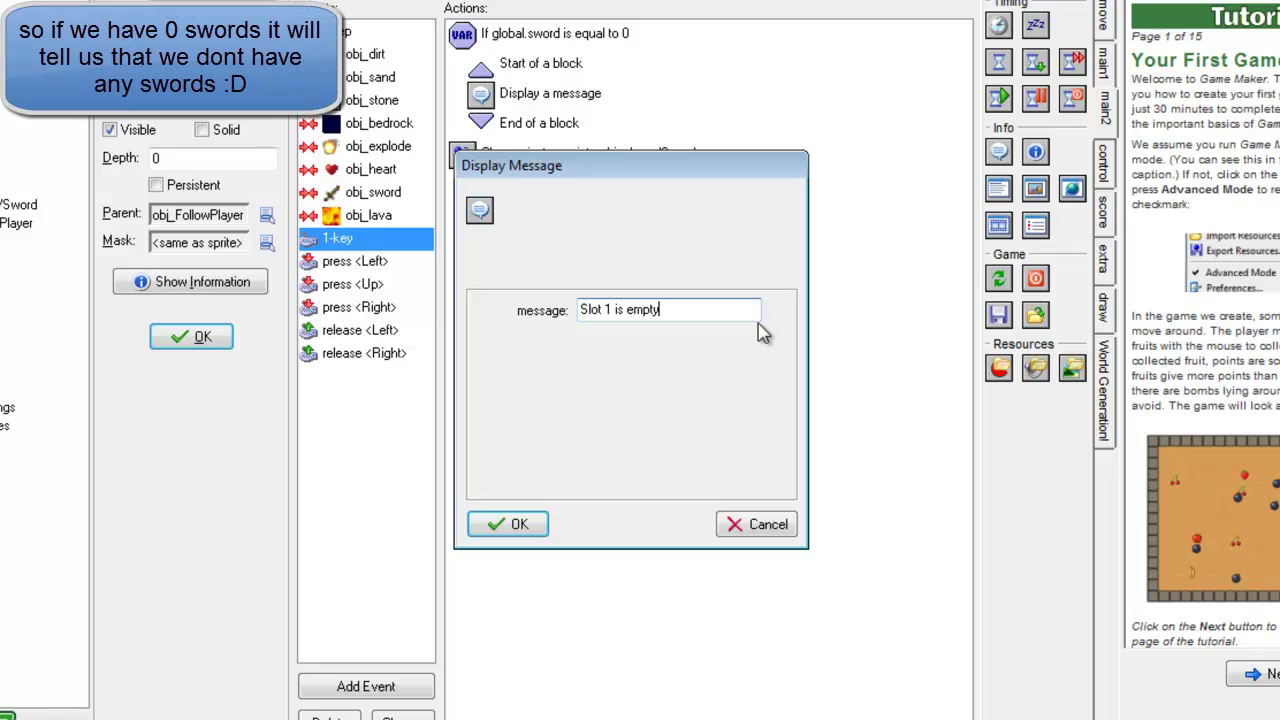
pyautogui.click(503, 525)
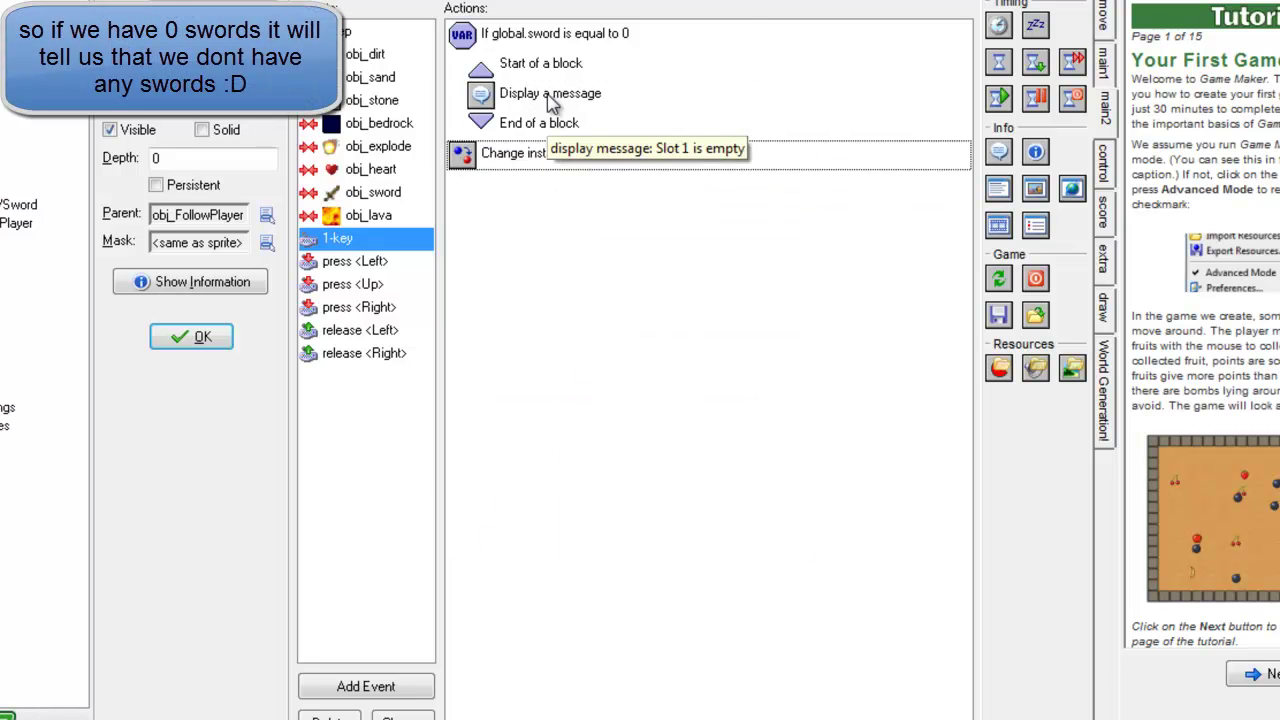
# Before the Change Instance action, add an Else followed by a Test Variable condition for global.sword larger than 0.
pyautogui.click(1103, 160)
pyautogui.moveTo(1030, 168); pyautogui.dragTo(525, 155)
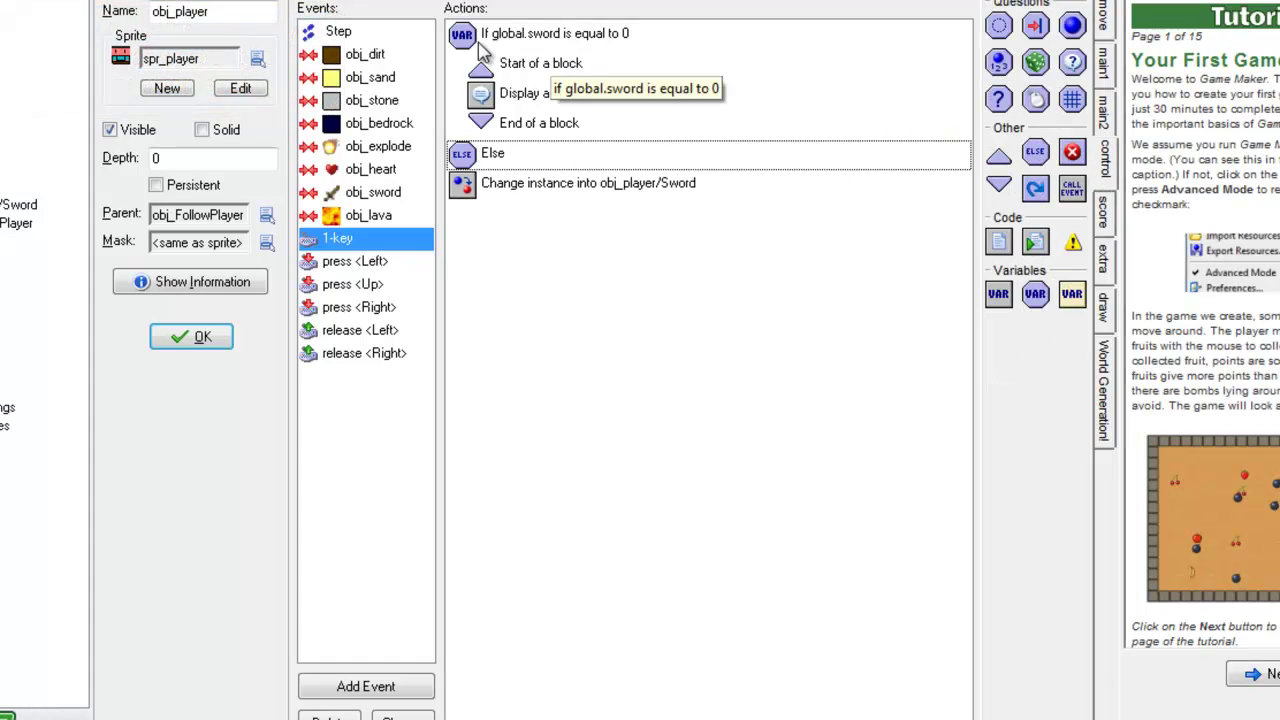
pyautogui.moveTo(700, 228); pyautogui.dragTo(550, 190)
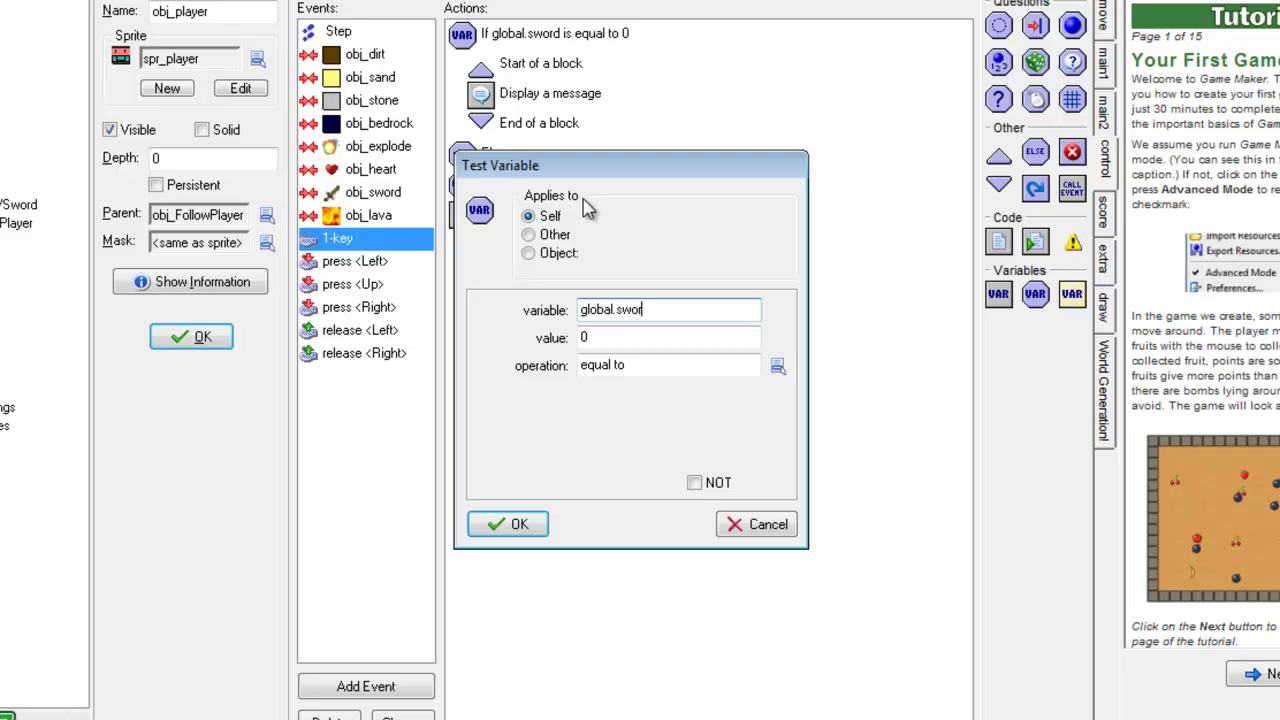
pyautogui.press('Tab')
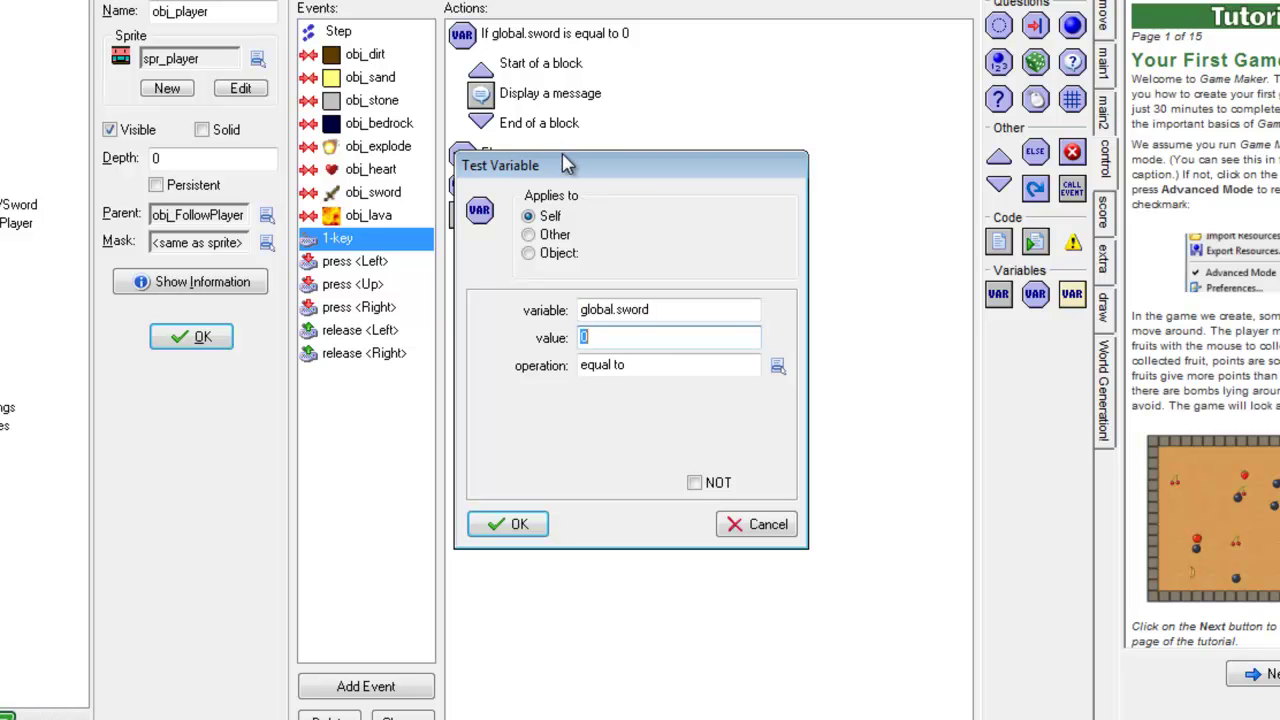
pyautogui.moveTo(567, 165); pyautogui.dragTo(740, 152)
pyautogui.click(951, 352)
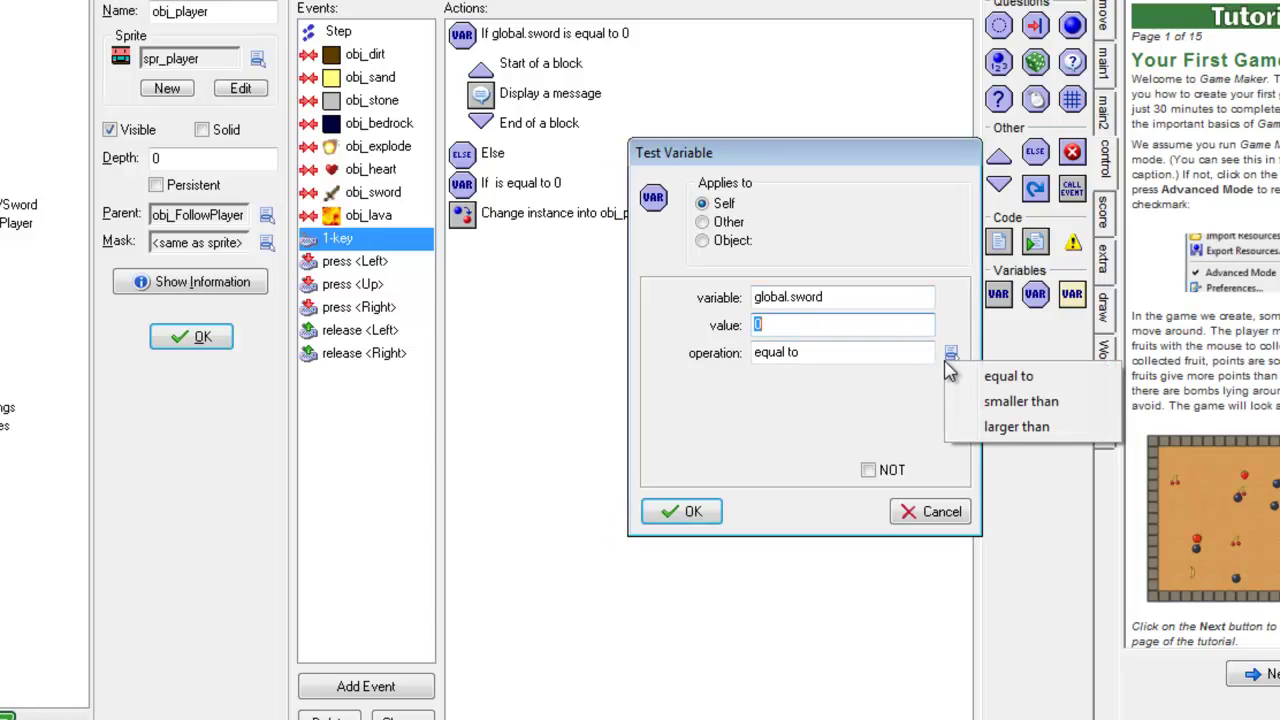
pyautogui.click(1012, 428)
pyautogui.click(692, 513)
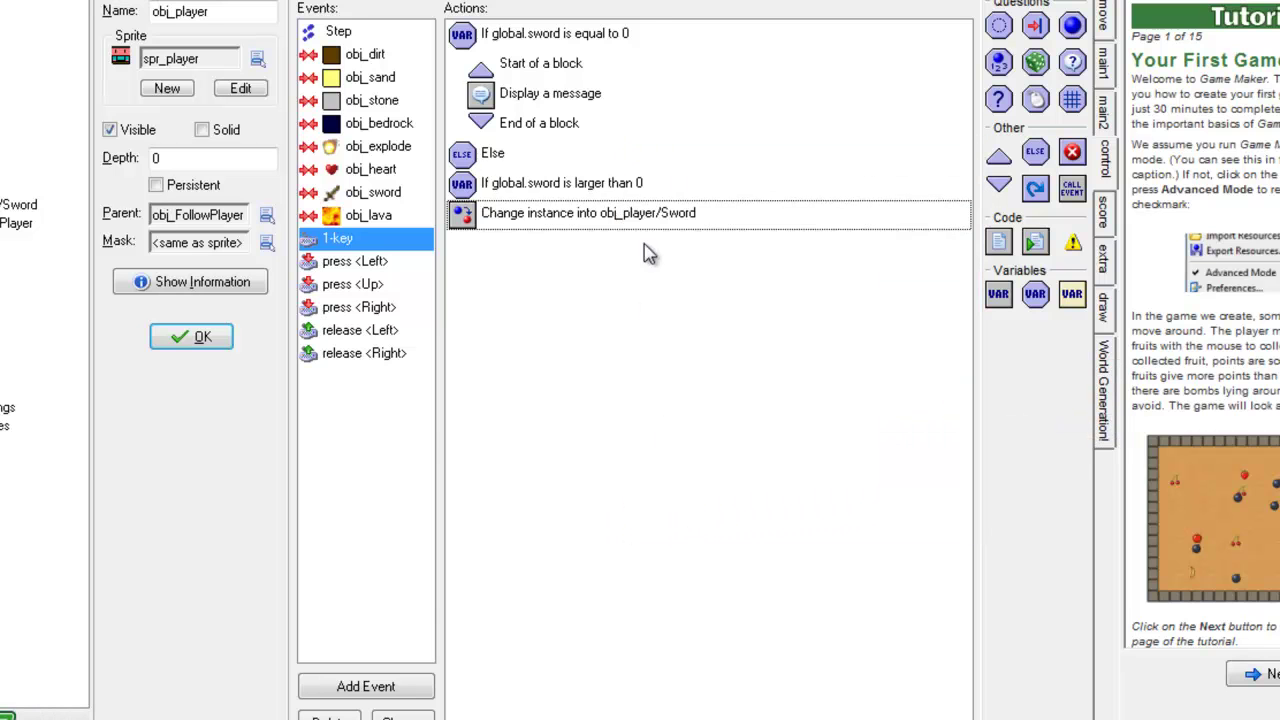
# Enclose the Change Instance action under the global.sword larger than 0 condition in a start and end block, and confirm obj_player's properties.
pyautogui.moveTo(1000, 160); pyautogui.dragTo(598, 208)
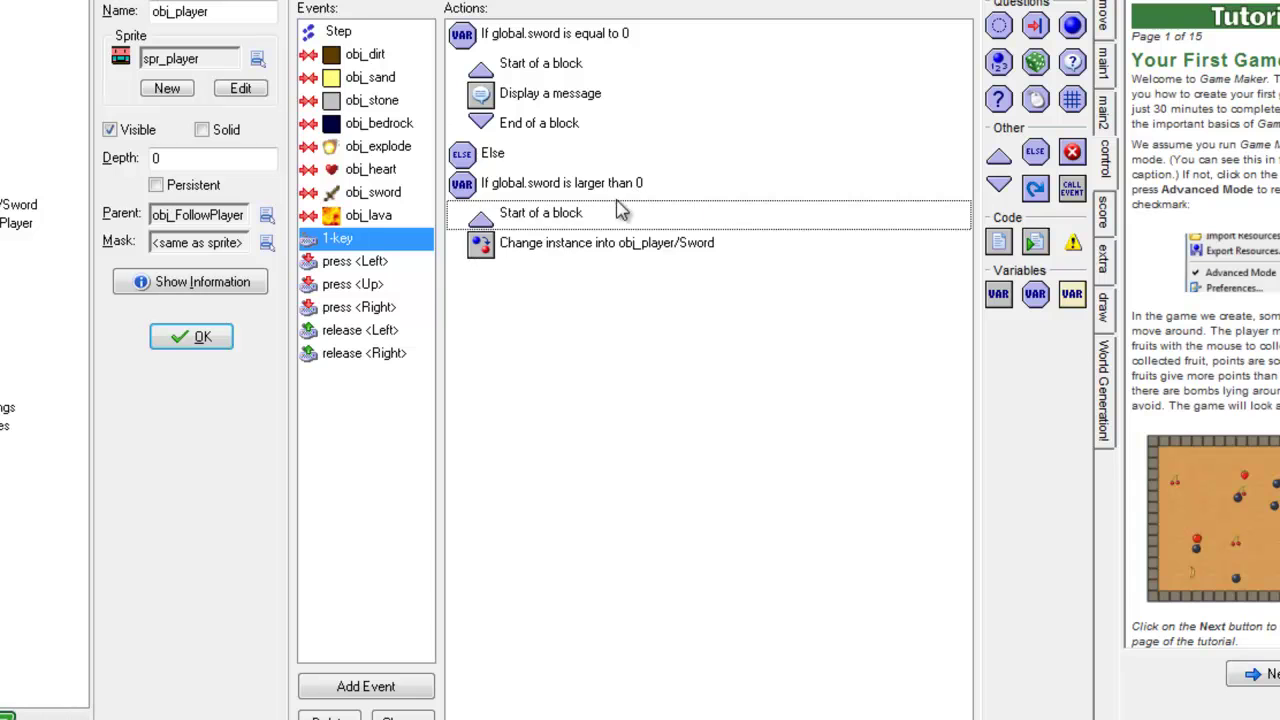
pyautogui.moveTo(998, 184); pyautogui.dragTo(541, 249)
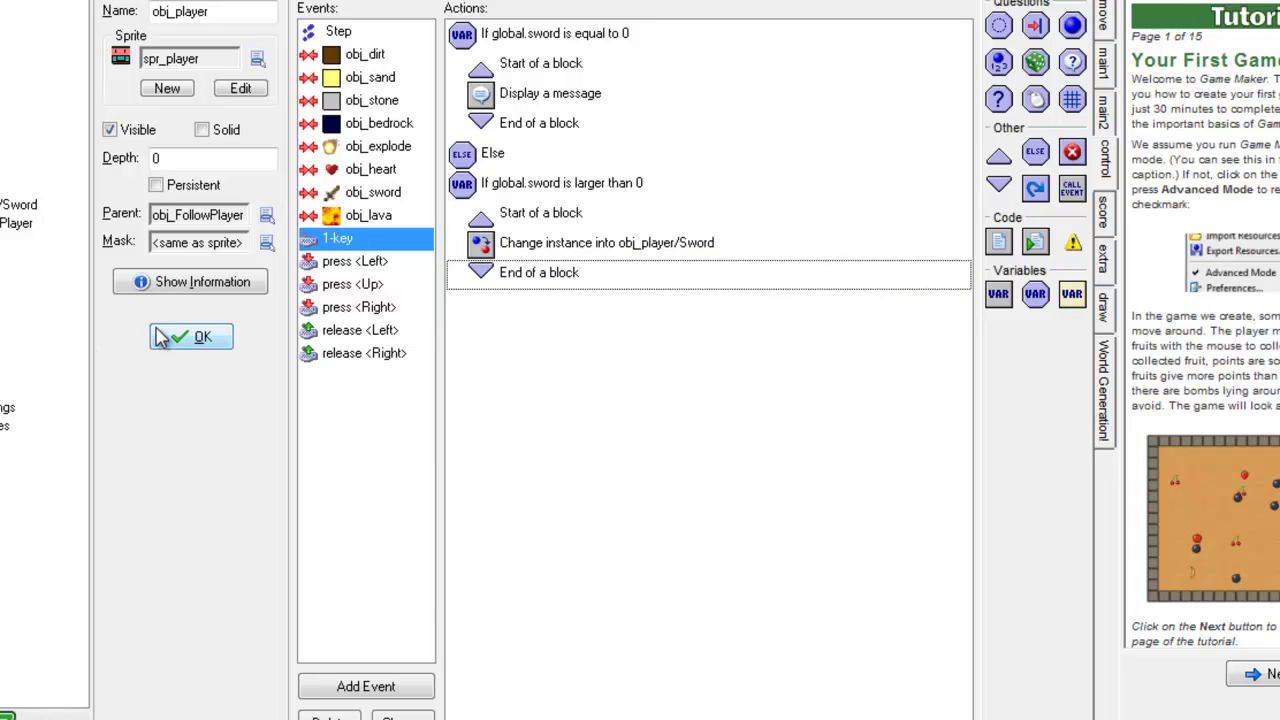
pyautogui.click(186, 337)
# Run the game, start playing, test switching to the sword player with no sword collected, and dismiss the in-game message.
pyautogui.click(24, 0)
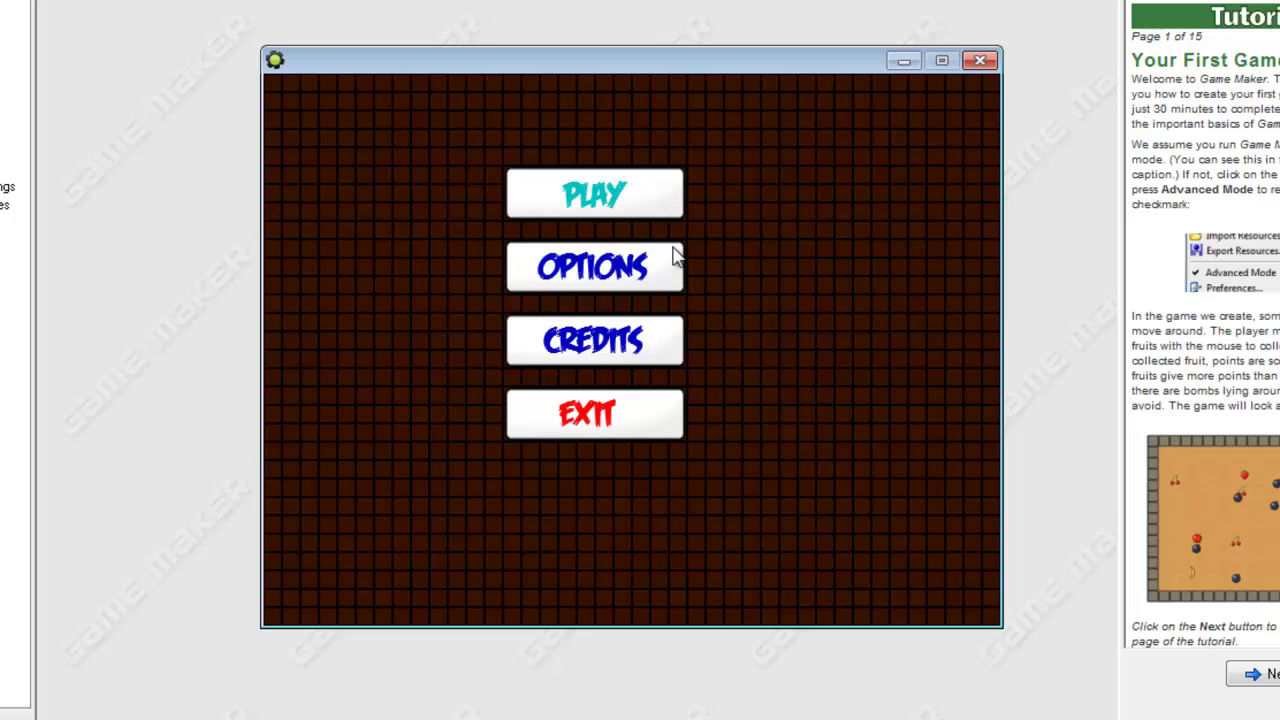
pyautogui.click(662, 198)
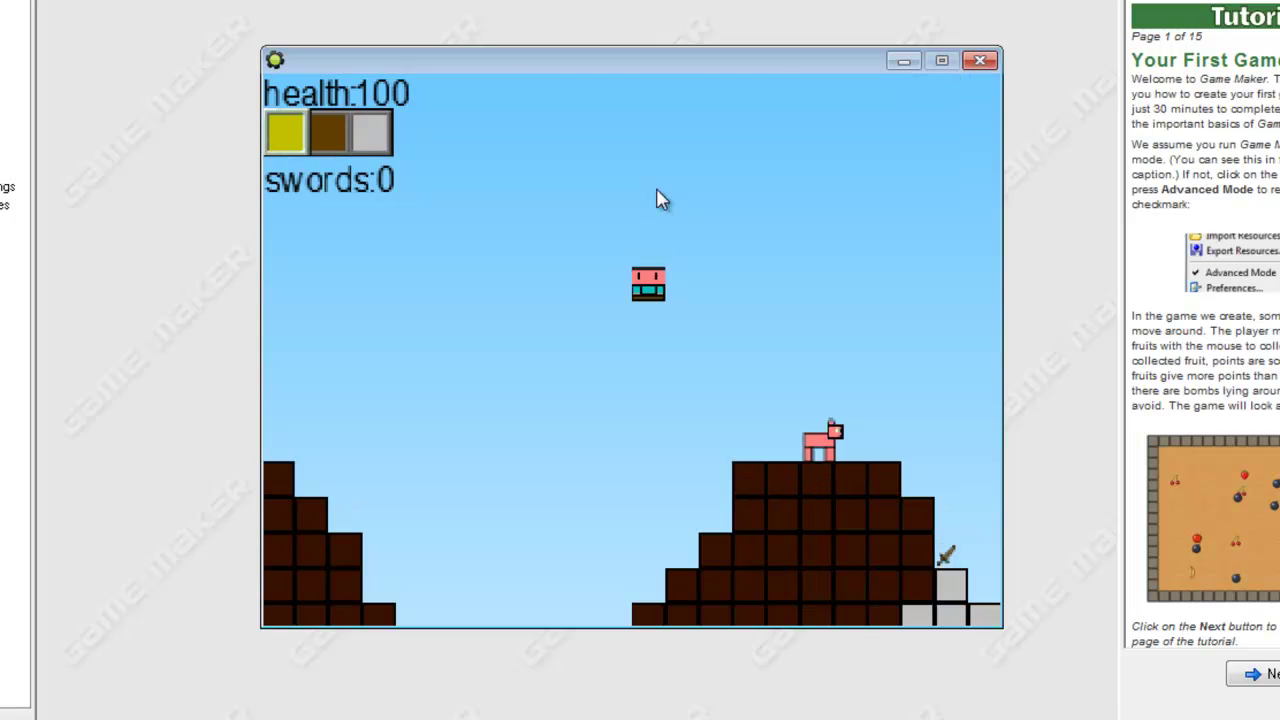
pyautogui.press('Right')
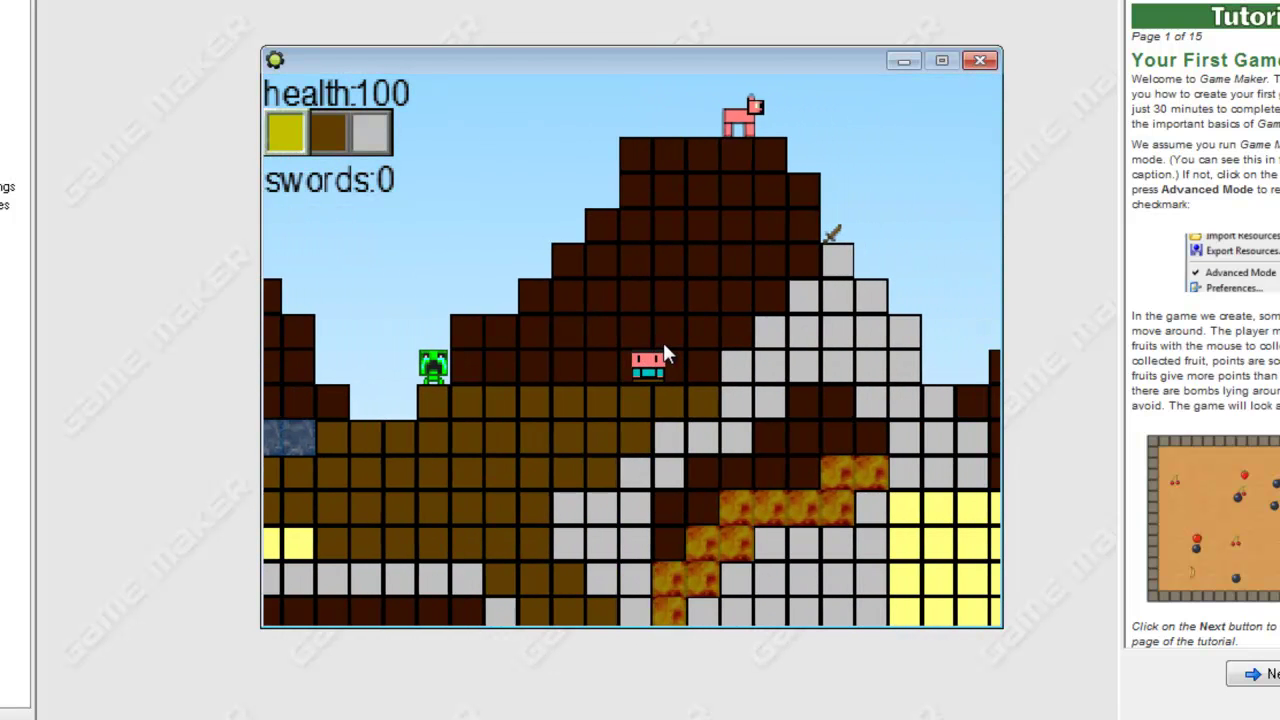
pyautogui.press('1')
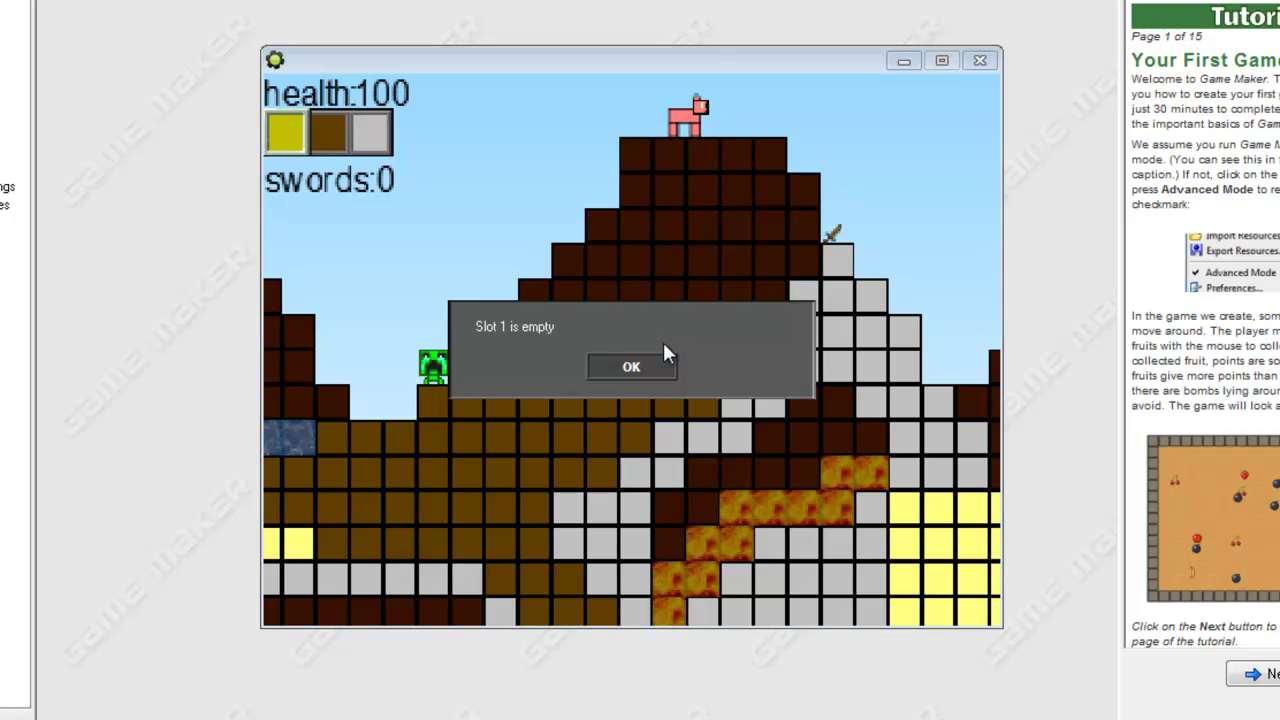
pyautogui.click(663, 360)
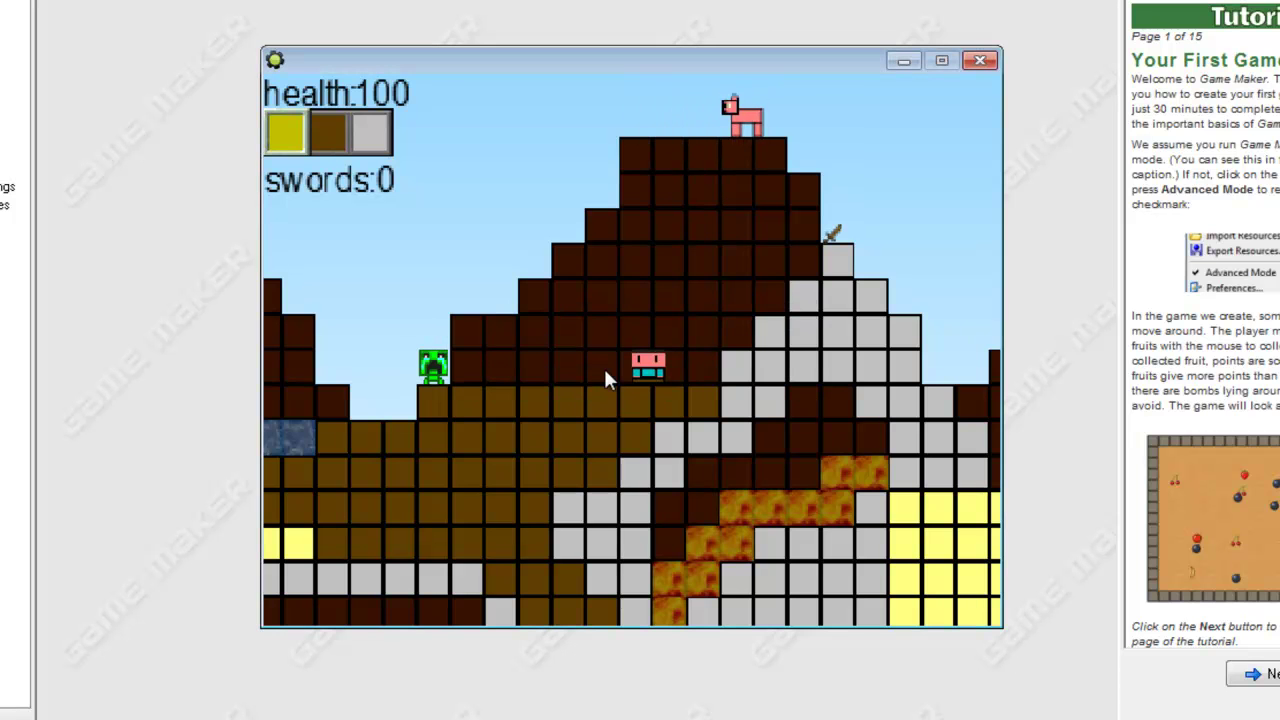
# Move the player through the hill and up to its stone slope to collect the sword.
pyautogui.press('Right')
pyautogui.press('Left')
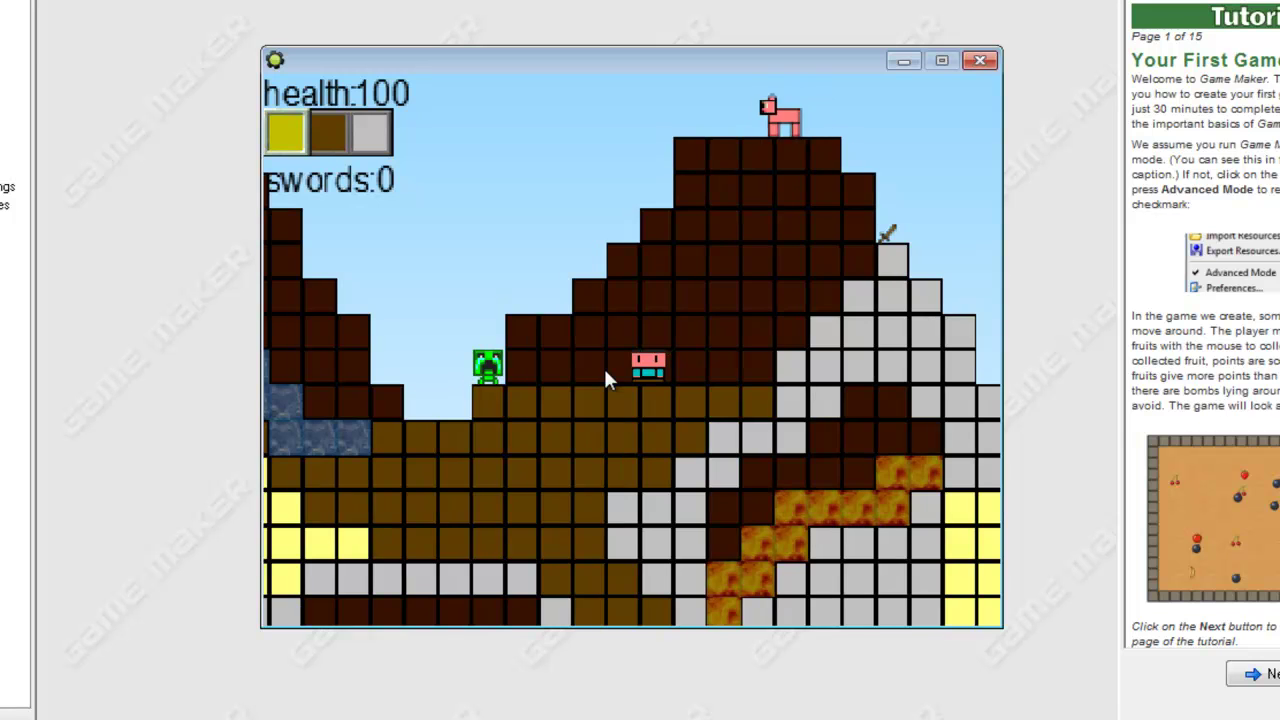
pyautogui.press('Right')
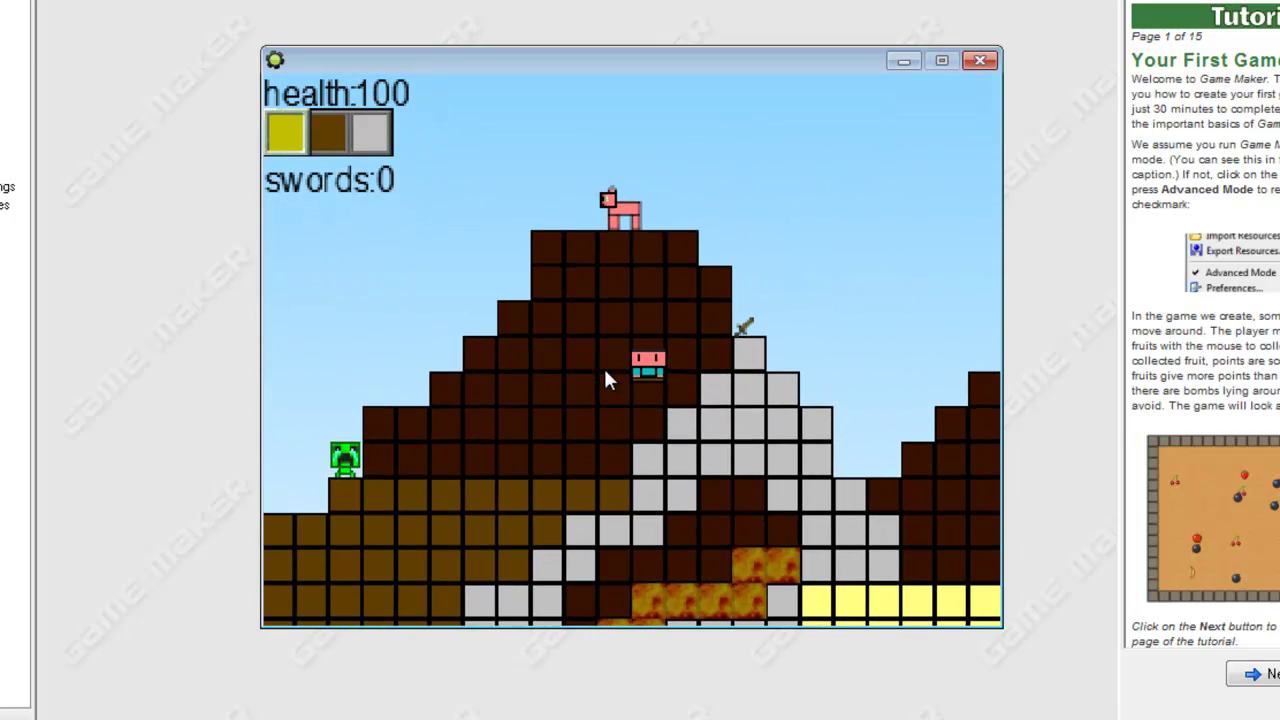
pyautogui.press('Up')
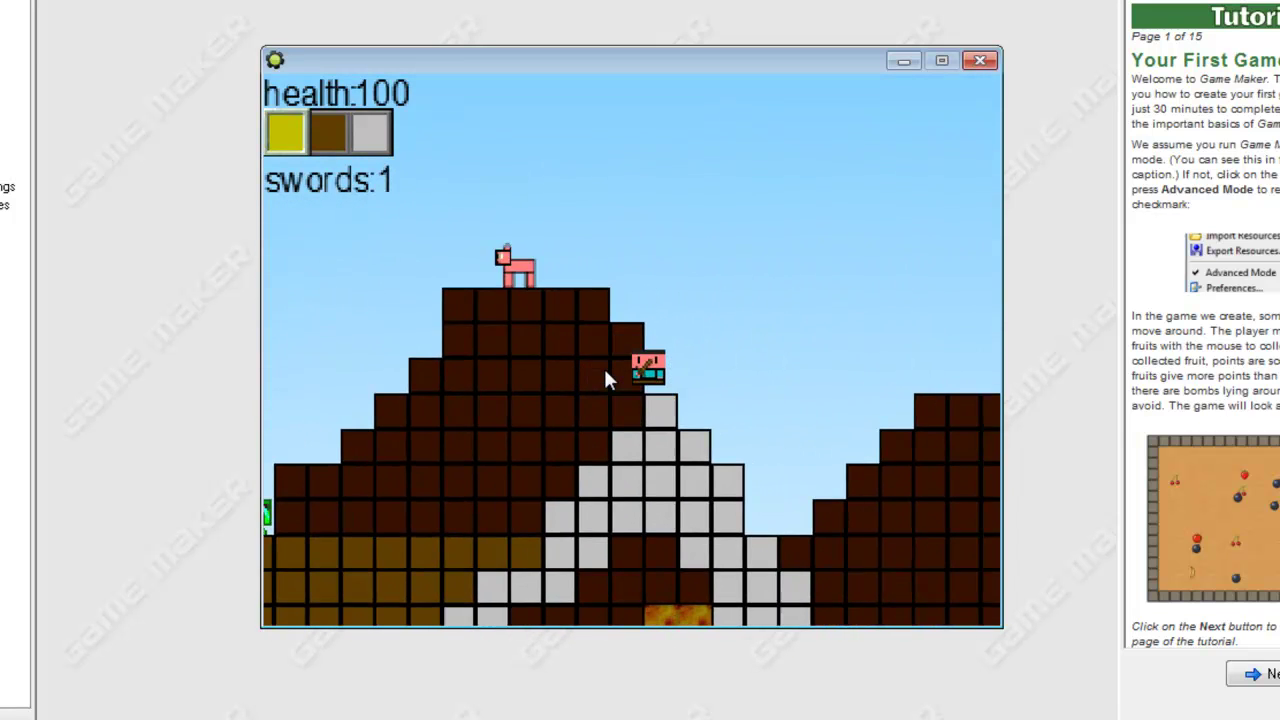
# Test switching between the plain and sword player forms with the sword collected, moving through the tunnel and down past the creeper.
pyautogui.press('Left')
pyautogui.press('Left')
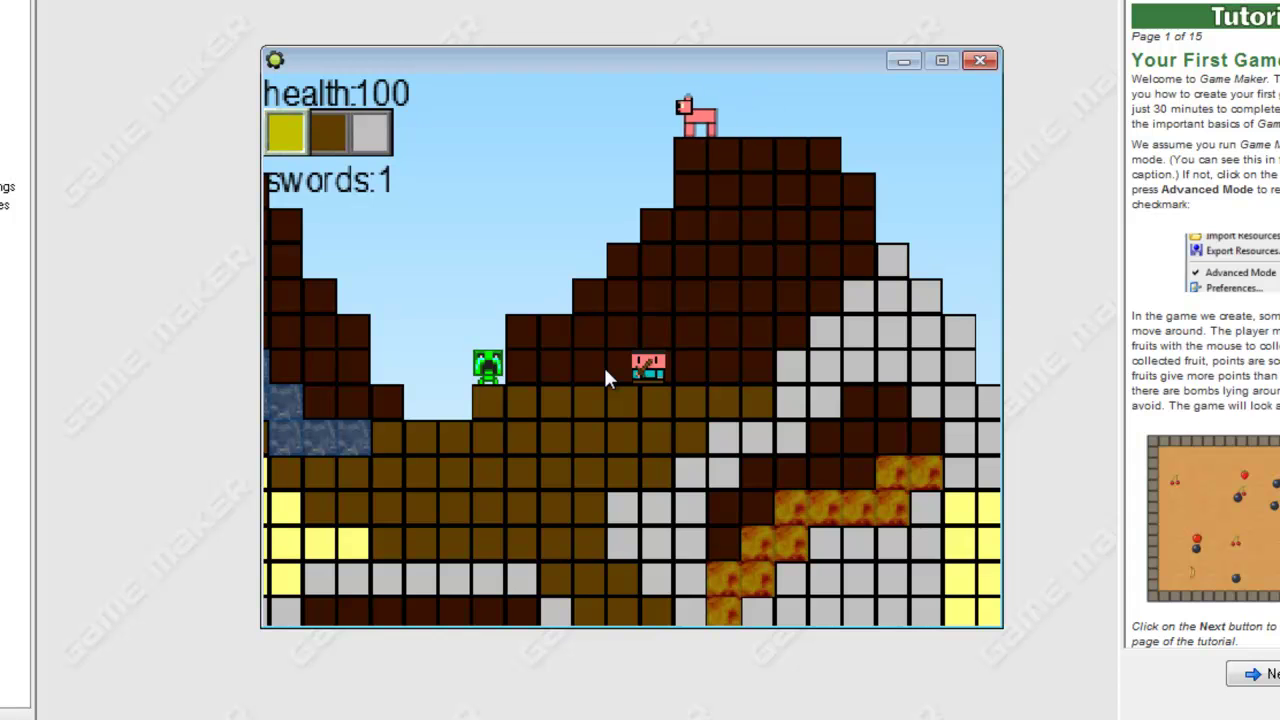
pyautogui.press('Right')
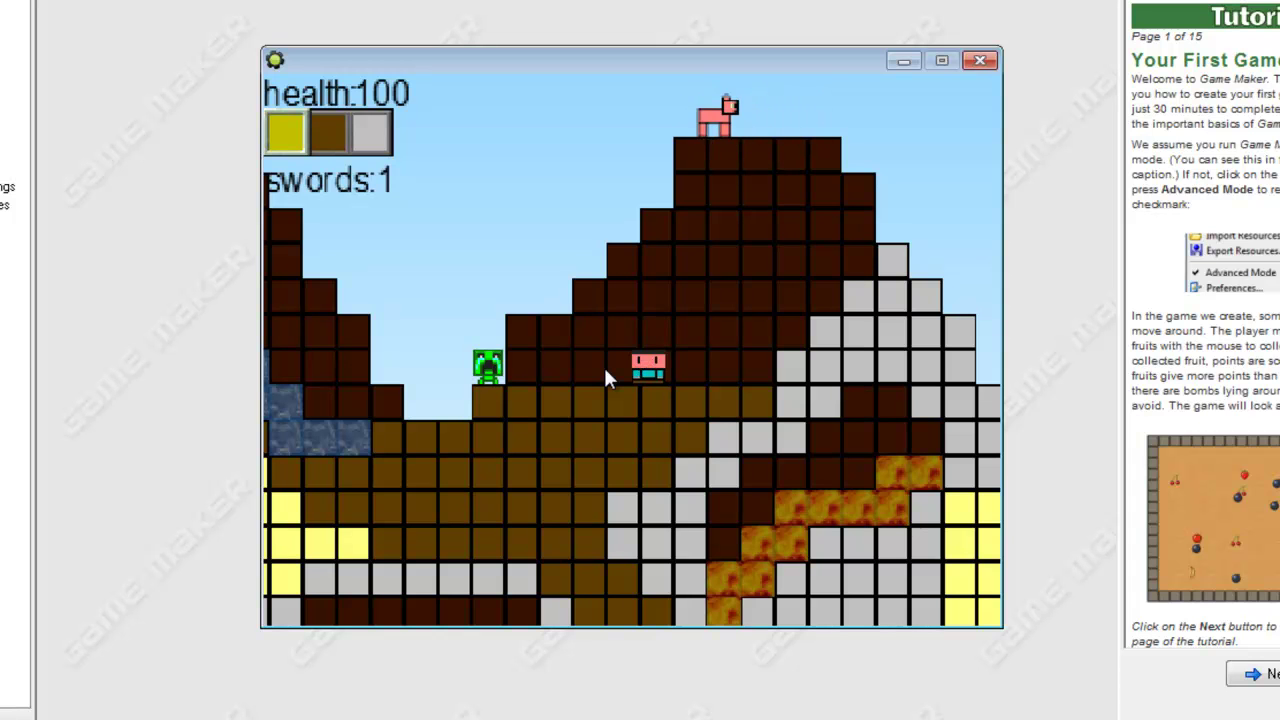
pyautogui.press('Right')
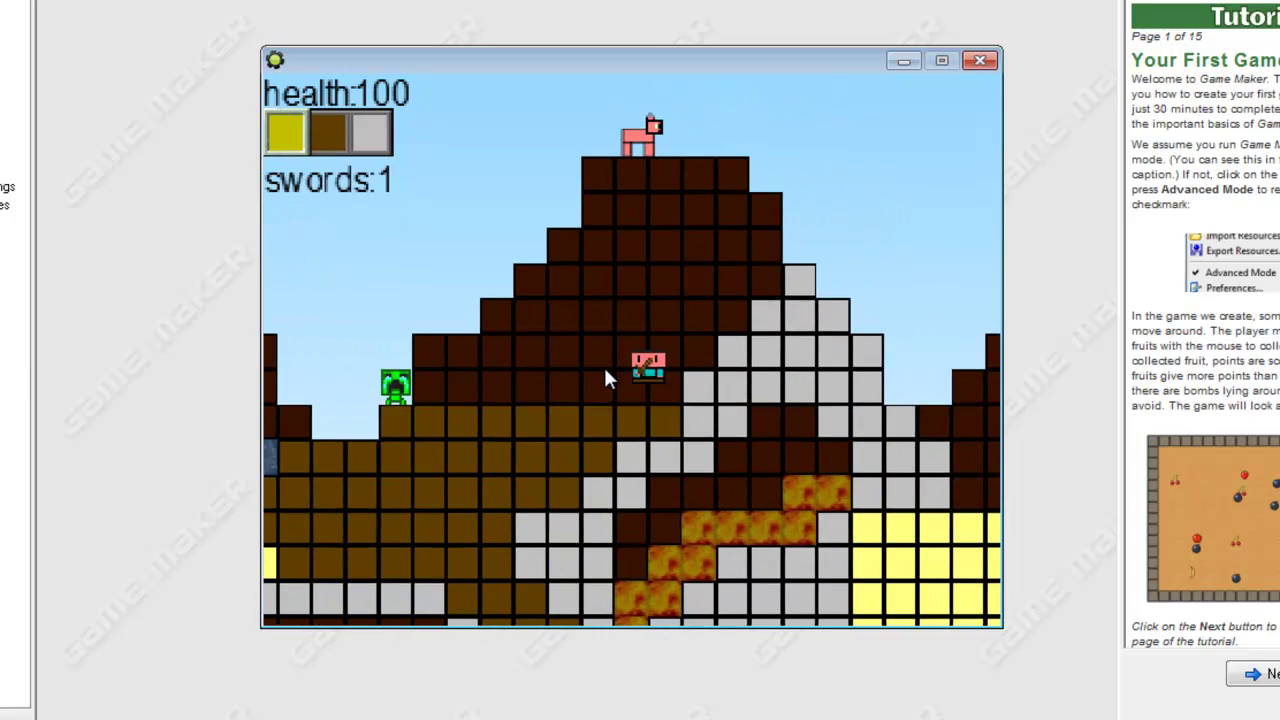
pyautogui.press('Right')
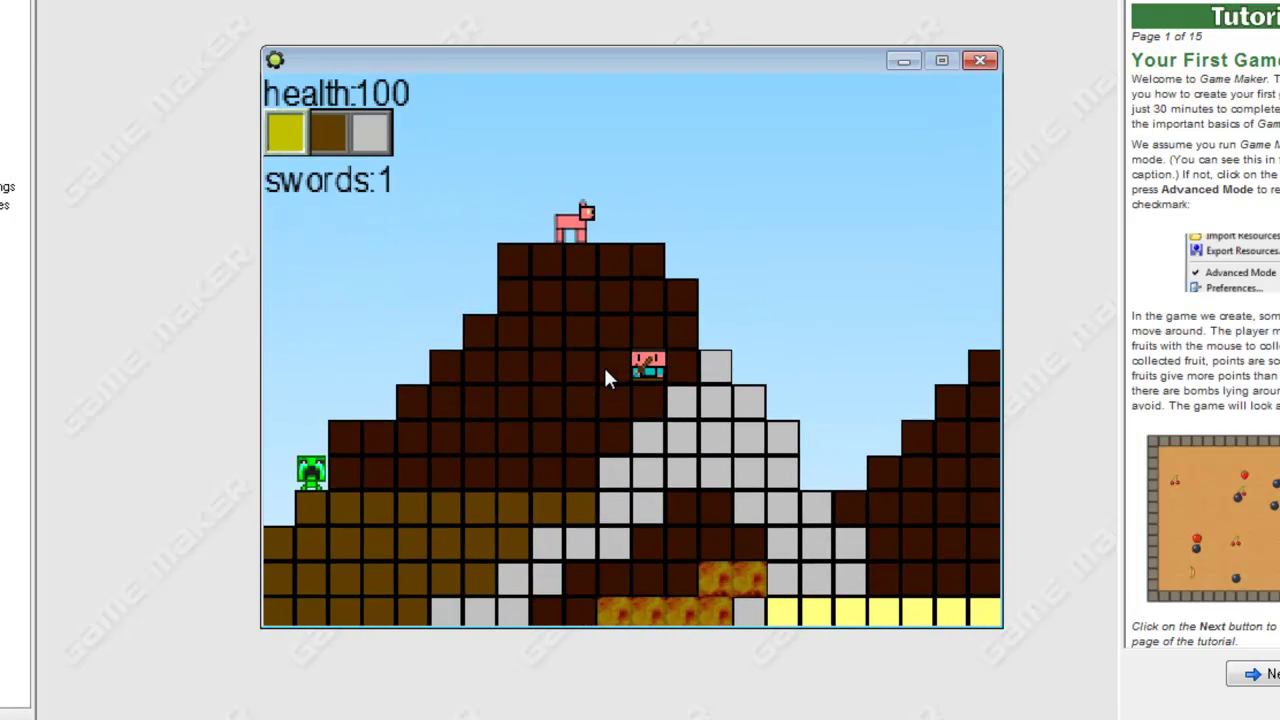
pyautogui.press('Left')
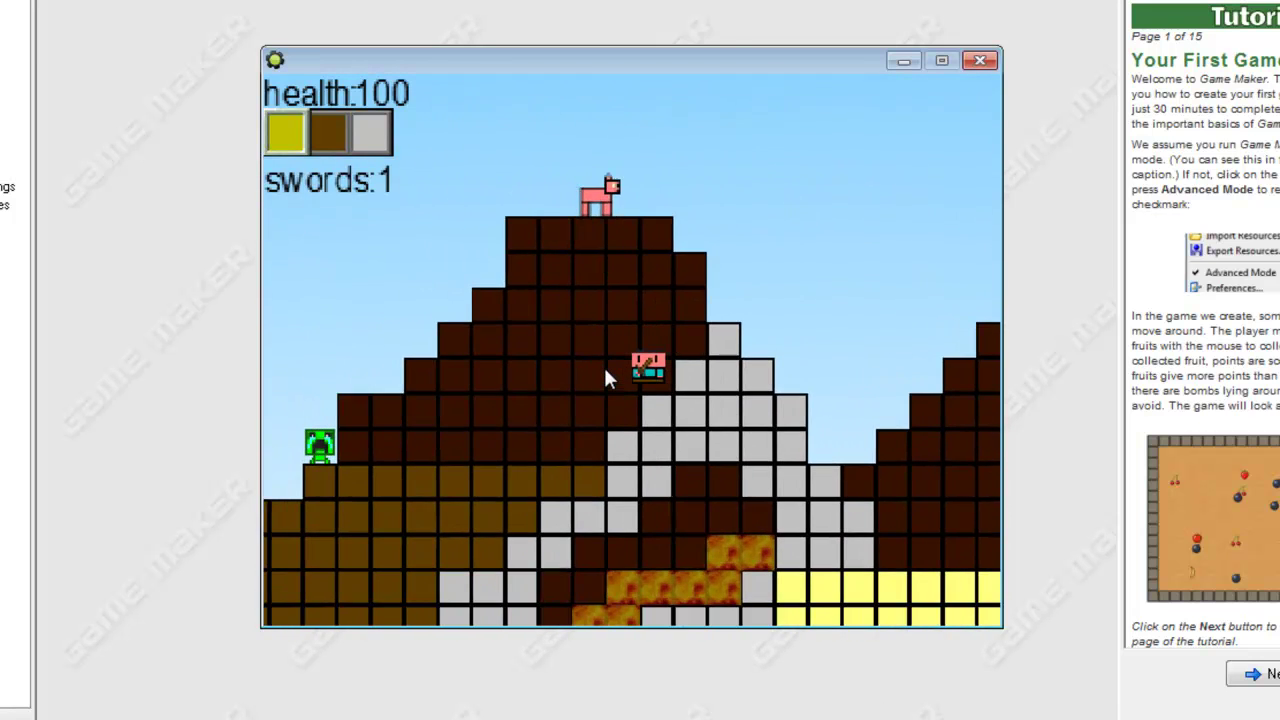
pyautogui.press('Left')
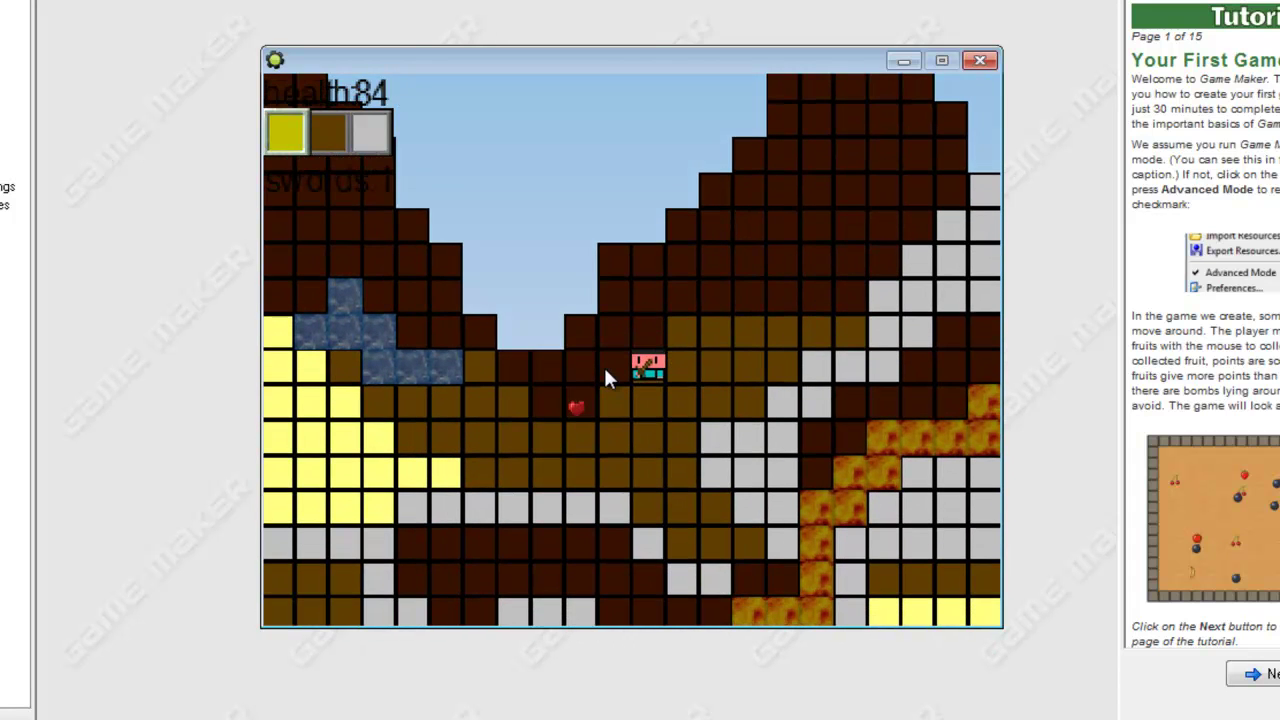
# Break the dirt block above the player, climb back into the tunnel, and test switching between the player forms again.
pyautogui.click(687, 334)
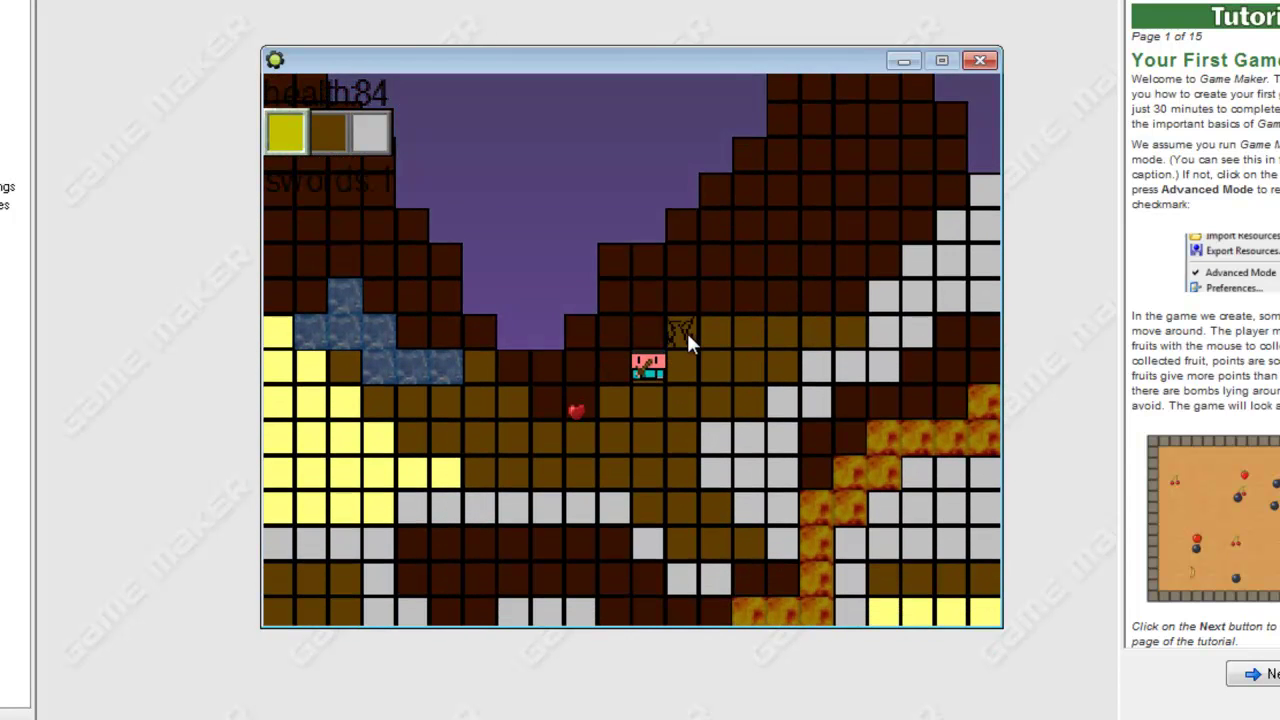
pyautogui.press('Up')
pyautogui.press('Right')
pyautogui.press('Up')
pyautogui.press('Right')
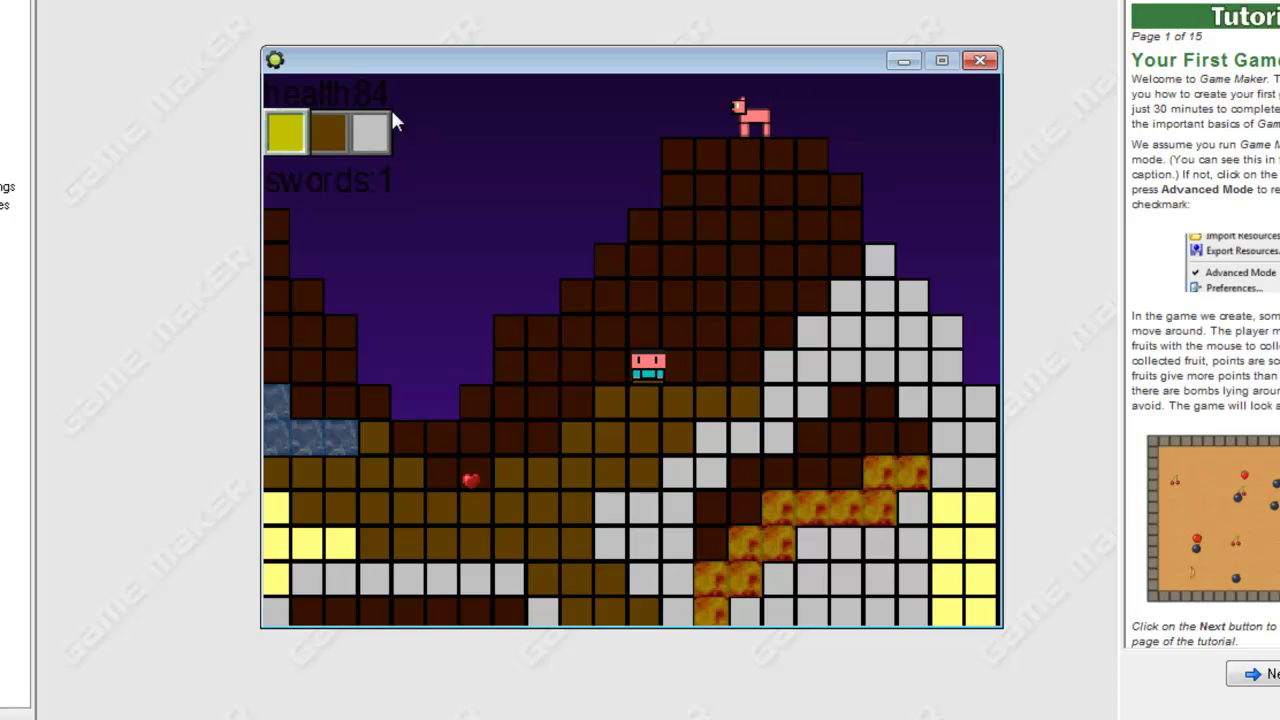
pyautogui.press('Right')
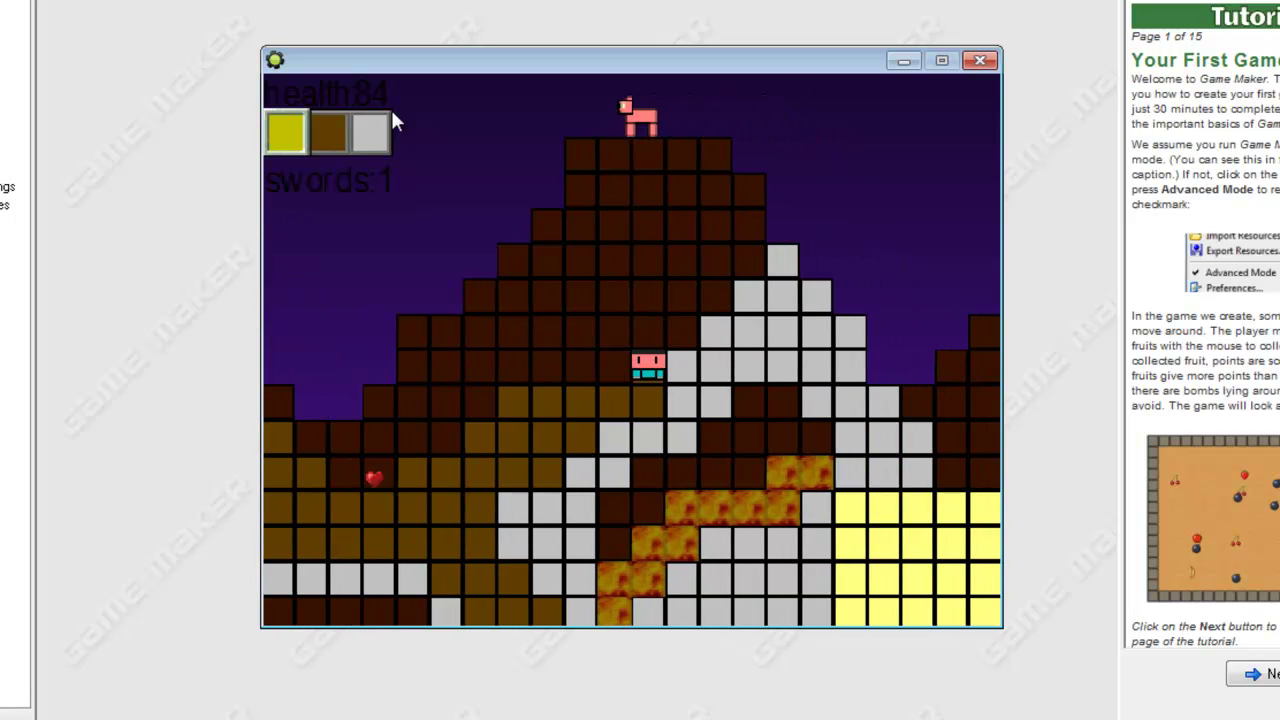
pyautogui.press('Left')
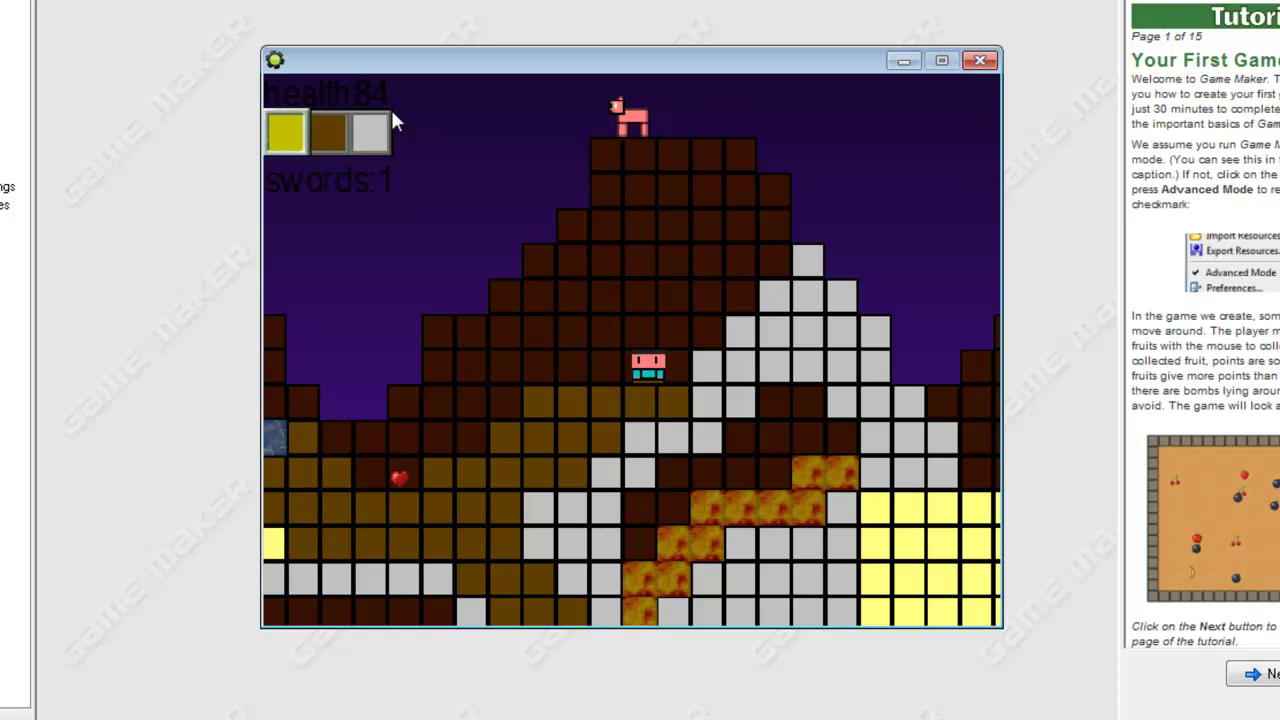
pyautogui.press('Right')
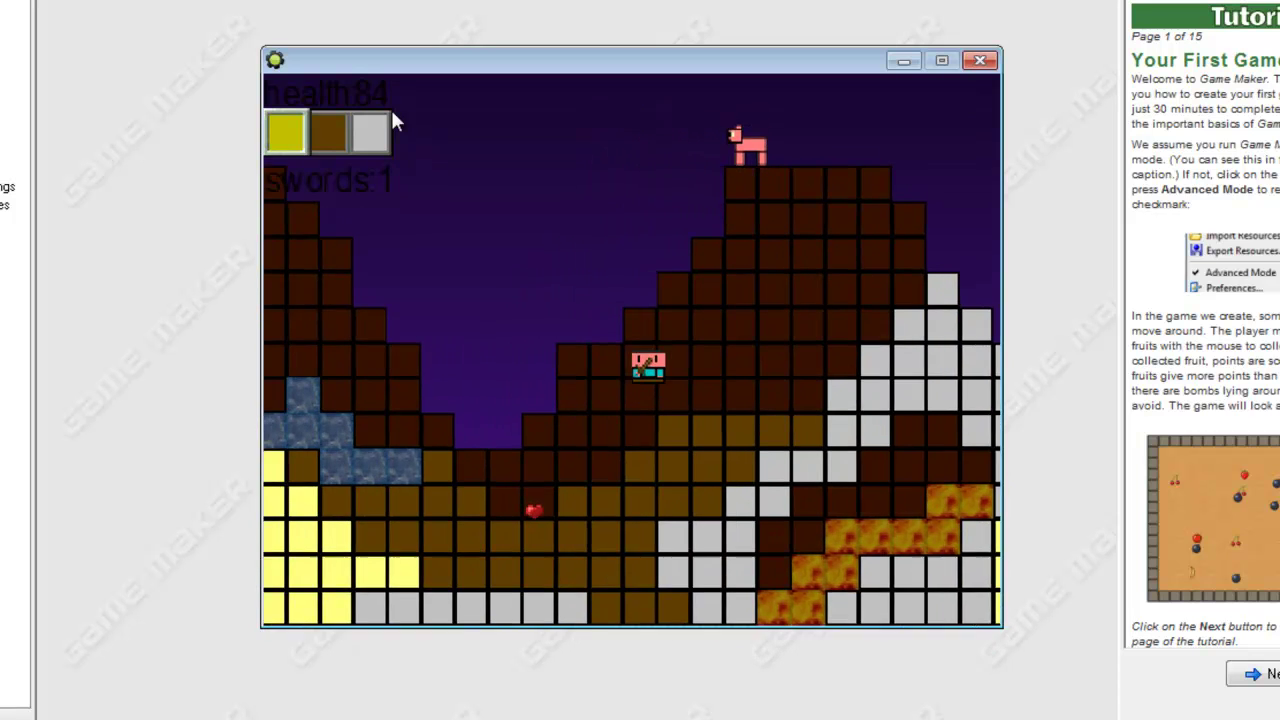
# Collect the heart in the valley as the sword player, return to the hill's stone slope, and quit the game.
pyautogui.press('Left')
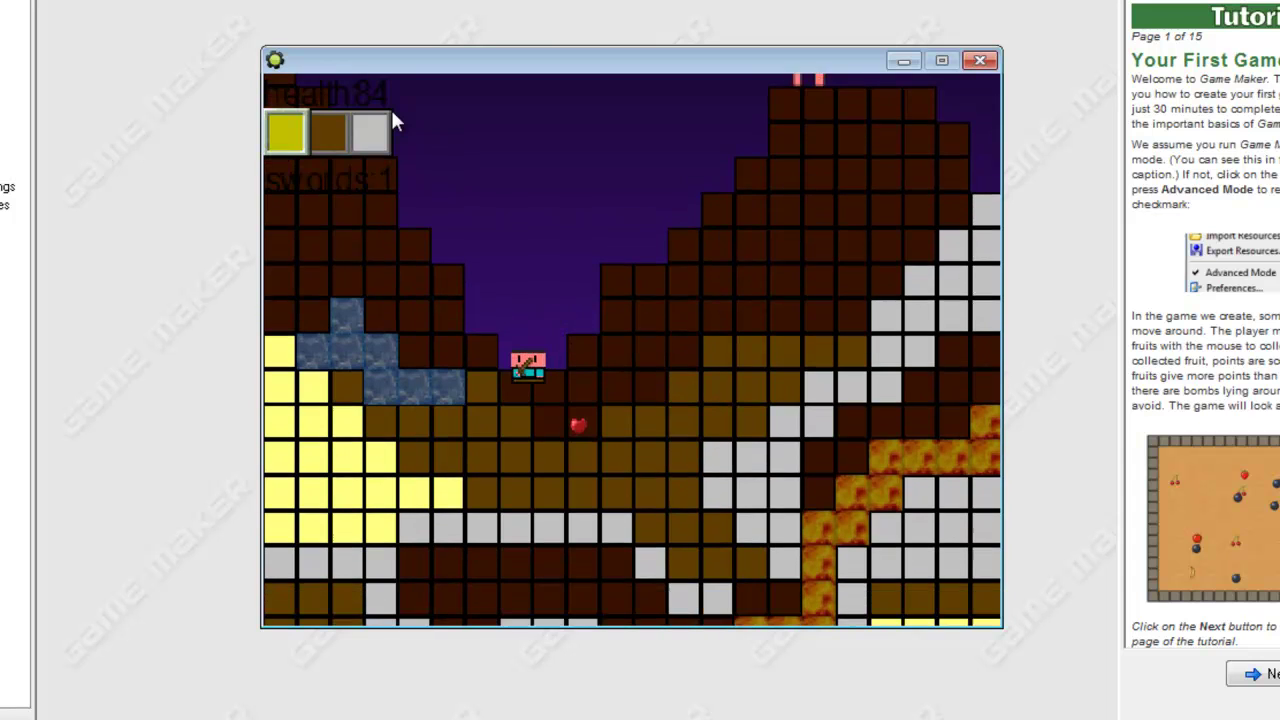
pyautogui.press('Right')
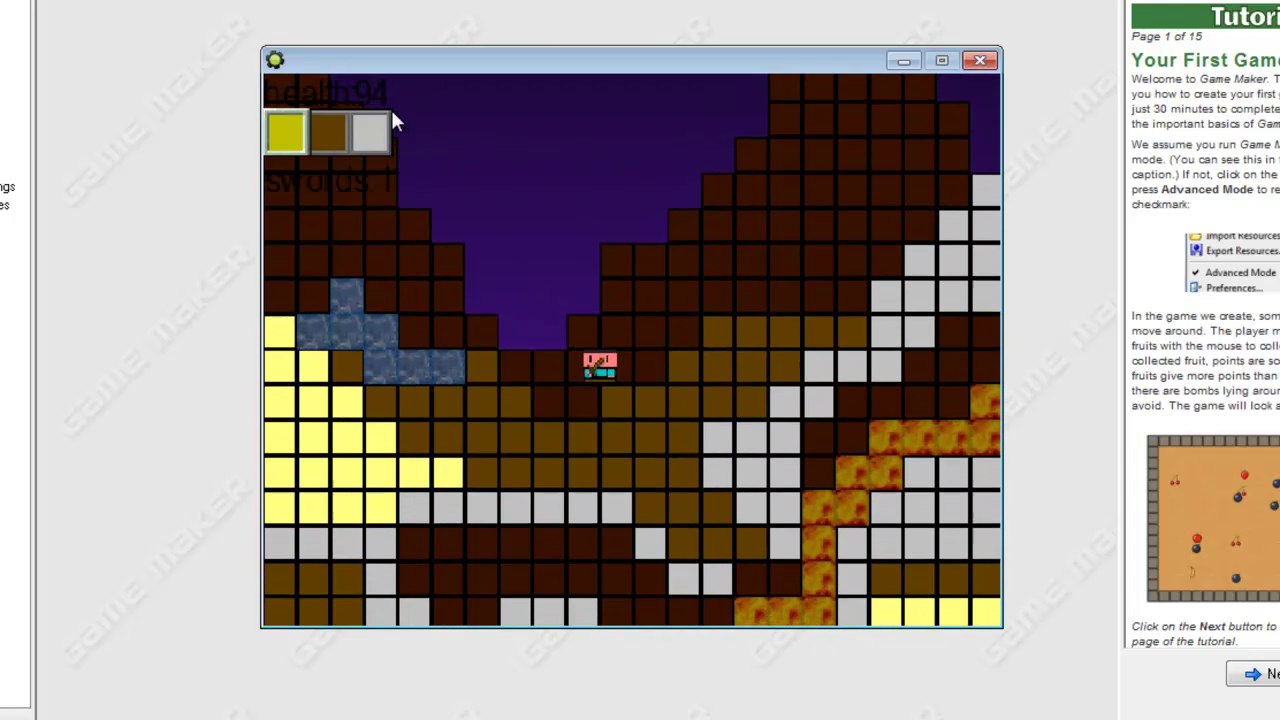
pyautogui.press('Right')
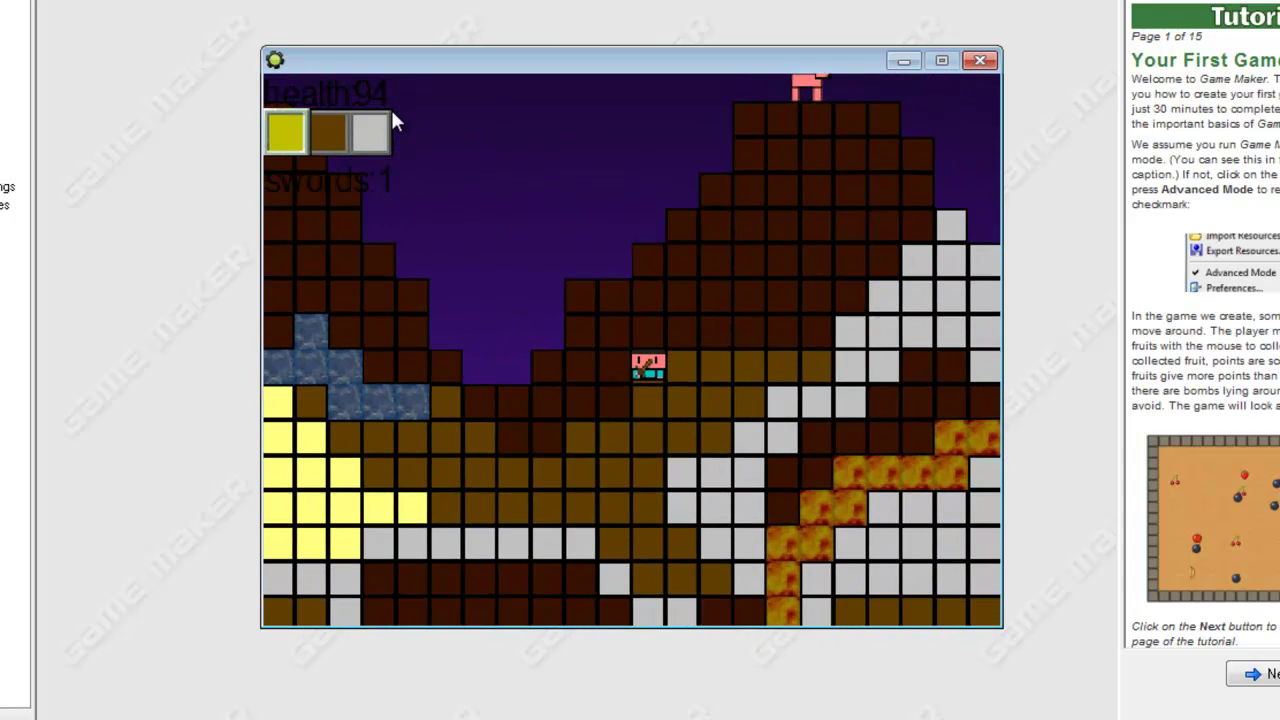
pyautogui.press('Right')
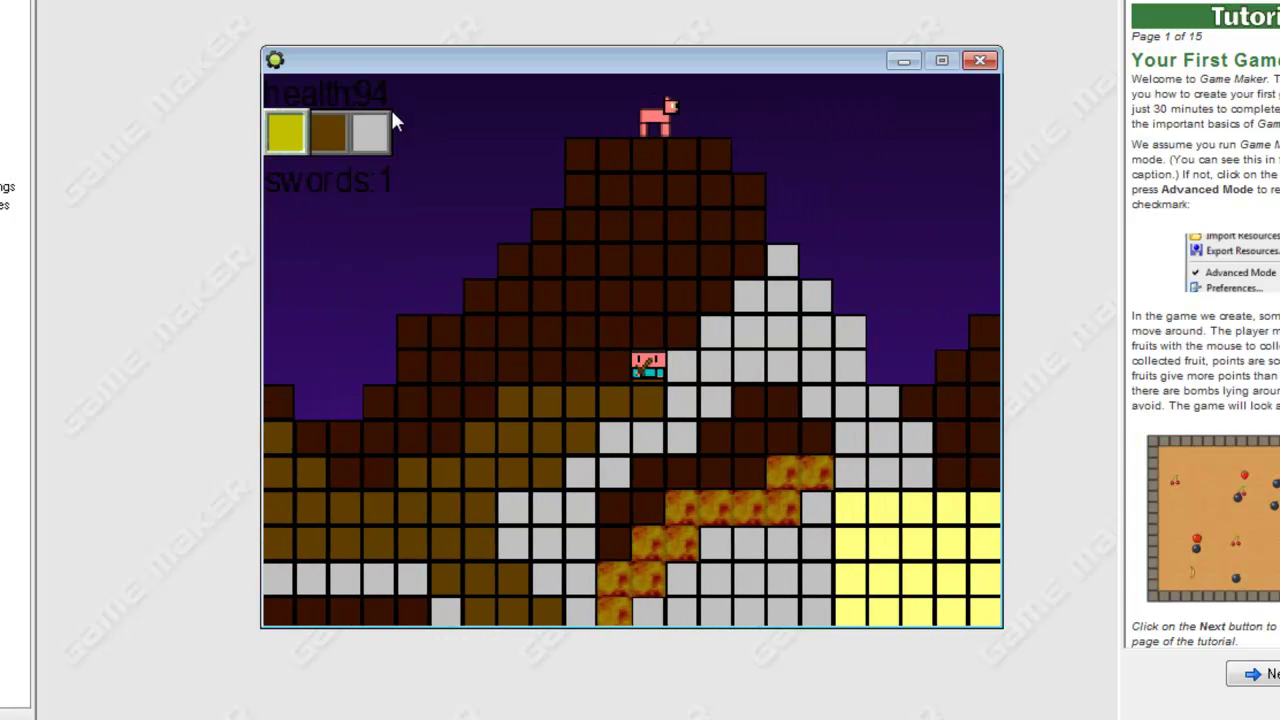
pyautogui.press('Right')
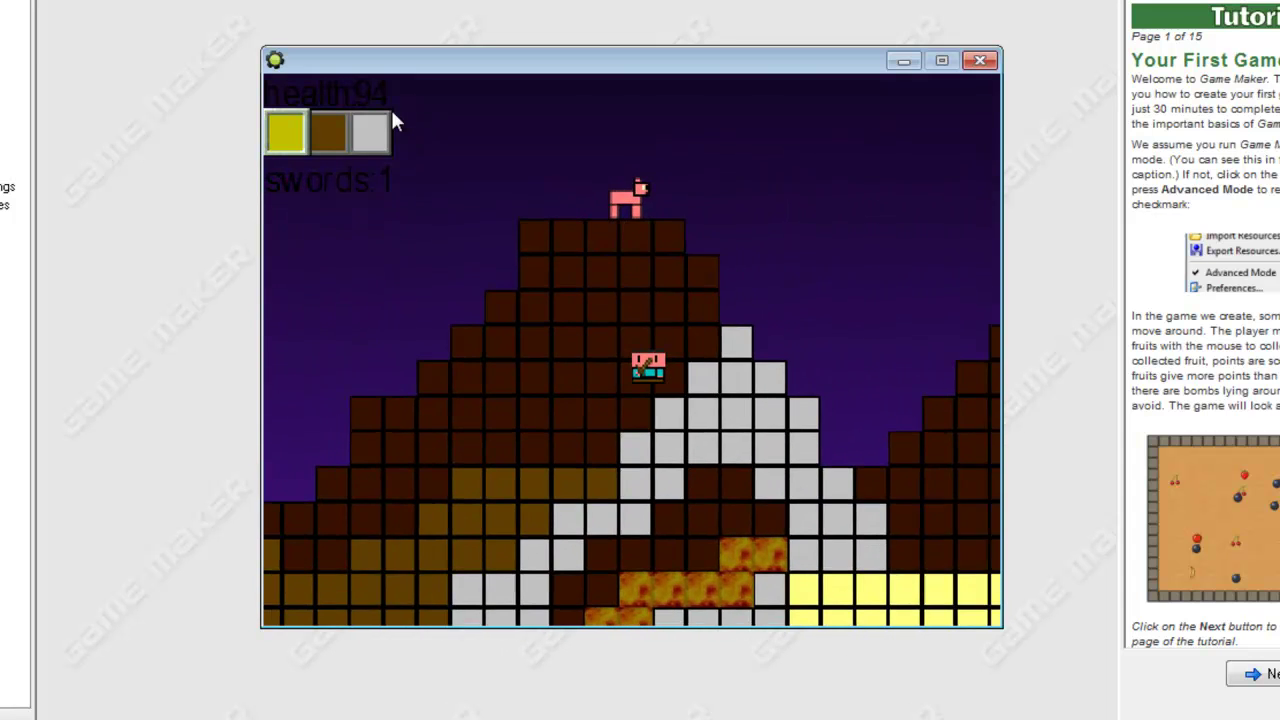
pyautogui.press('Right')
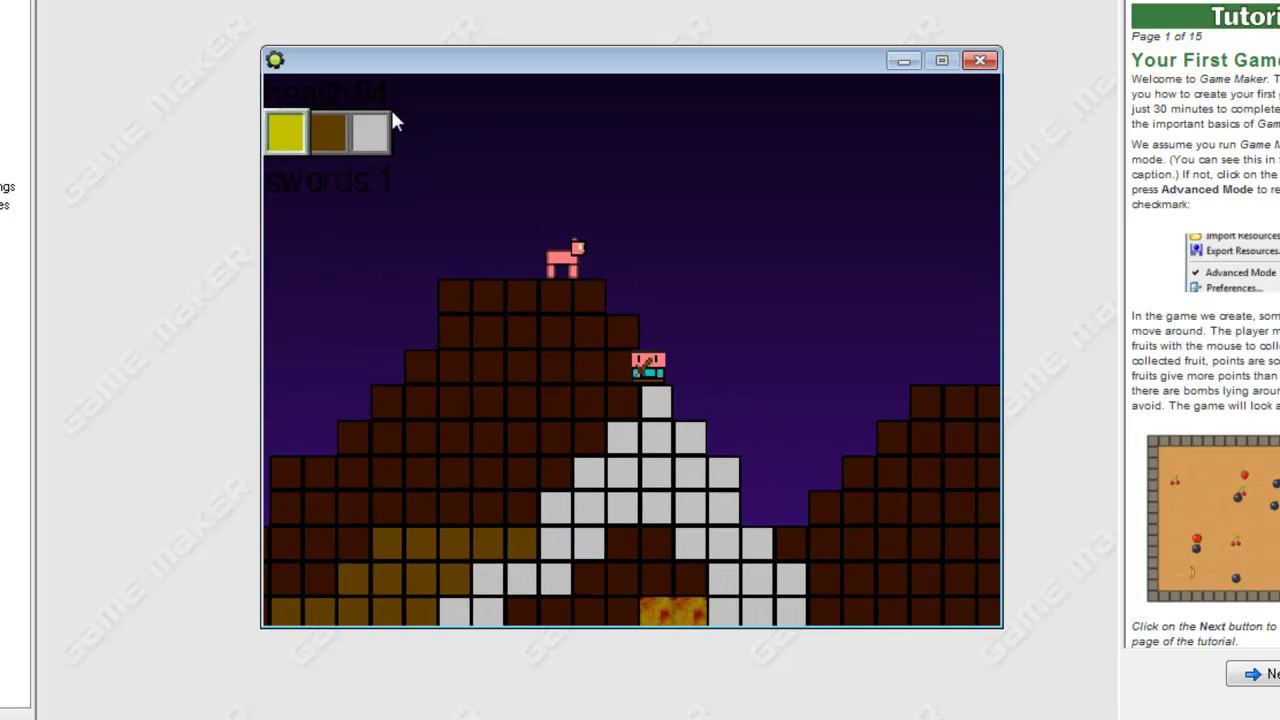
pyautogui.press('Escape')
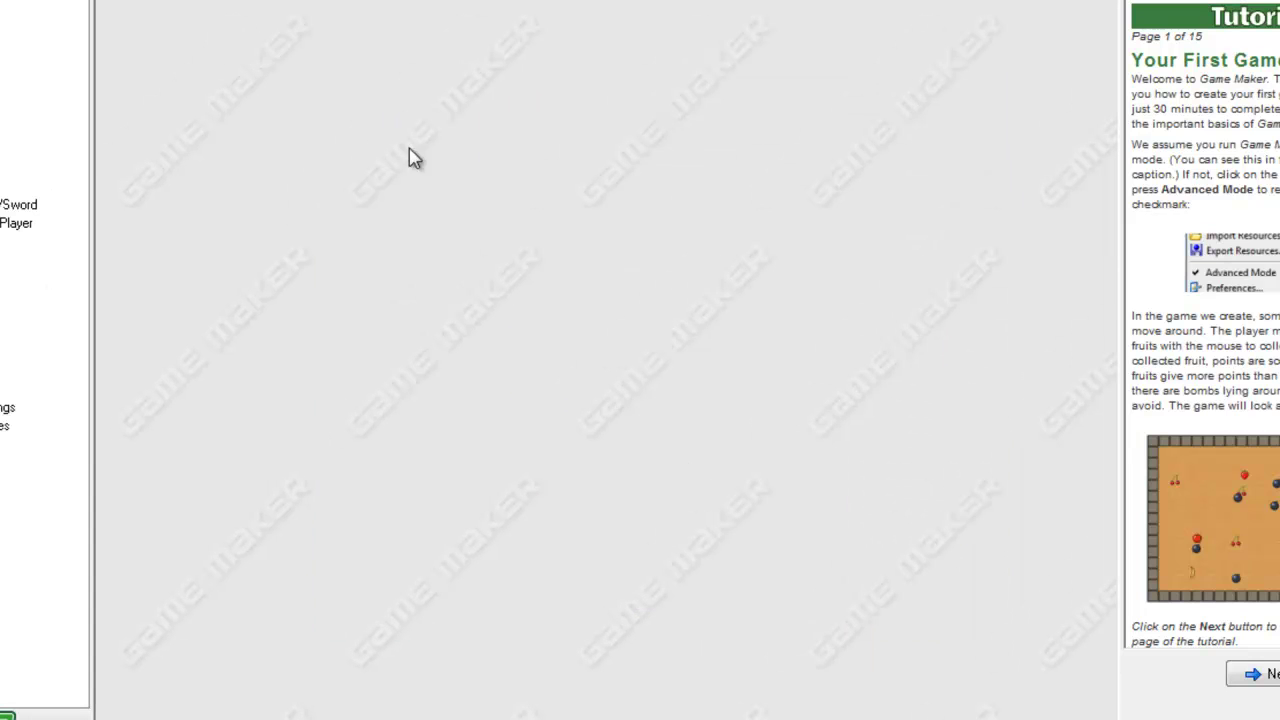
pyautogui.press('F10')
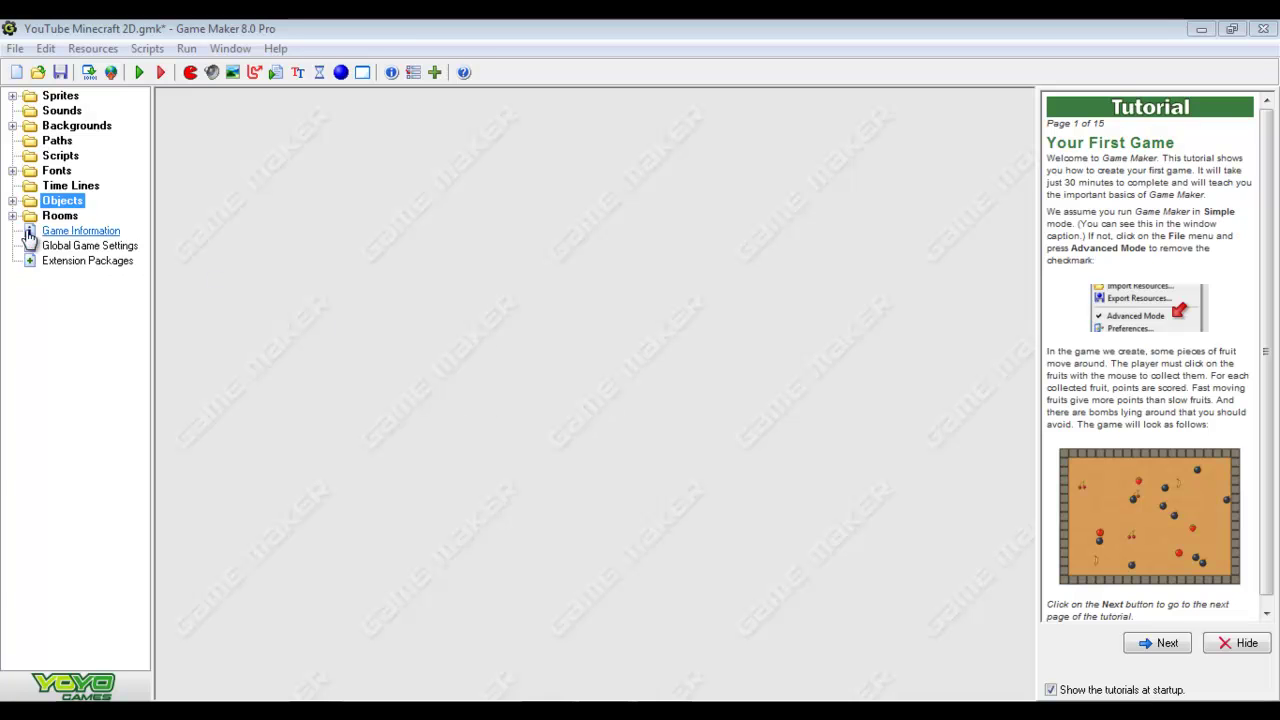
pyautogui.click(12, 201)
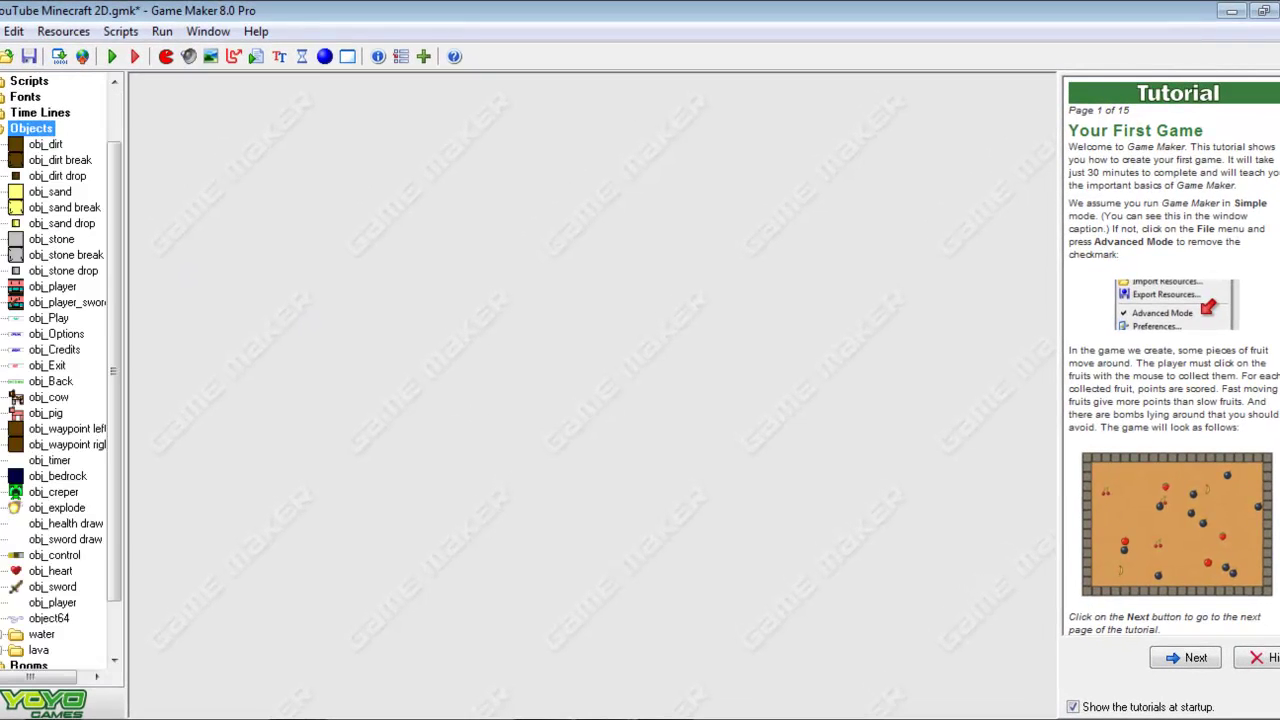
pyautogui.click(1, 128)
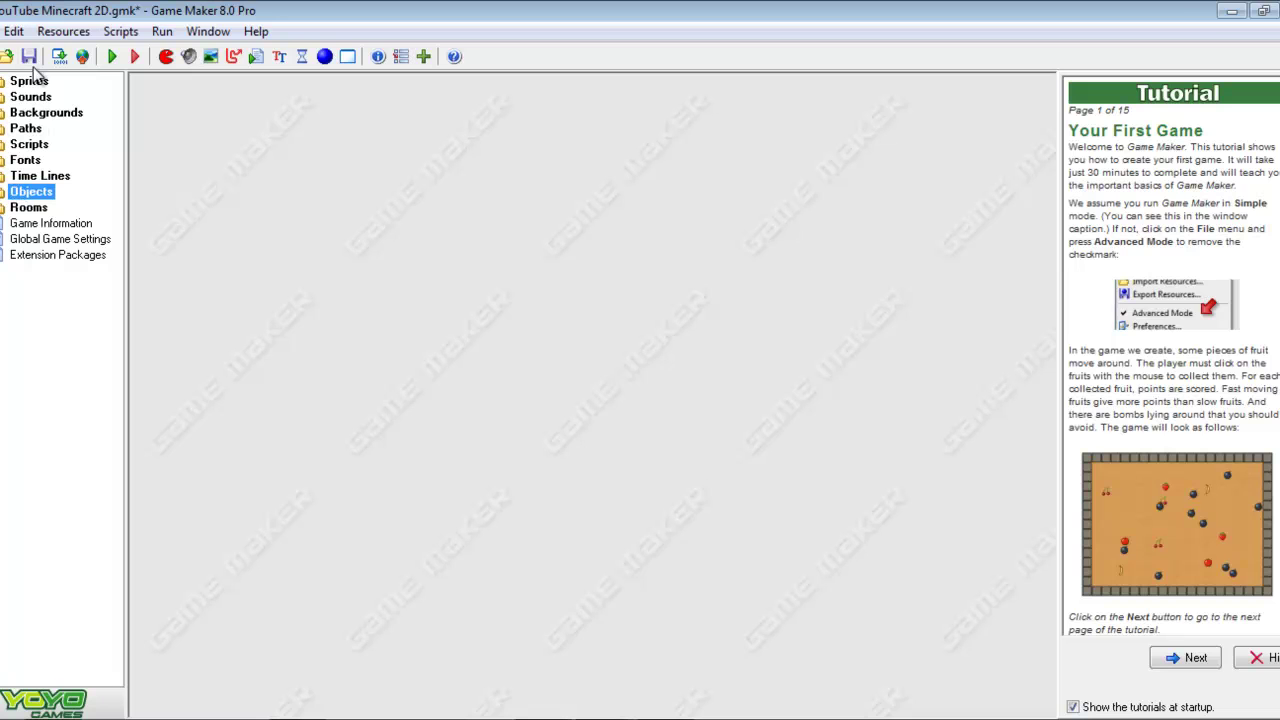
pyautogui.click(2, 191)
pyautogui.click(2, 130)
# Open the Level1 room to review its placed objects, then close it.
pyautogui.click(2, 207)
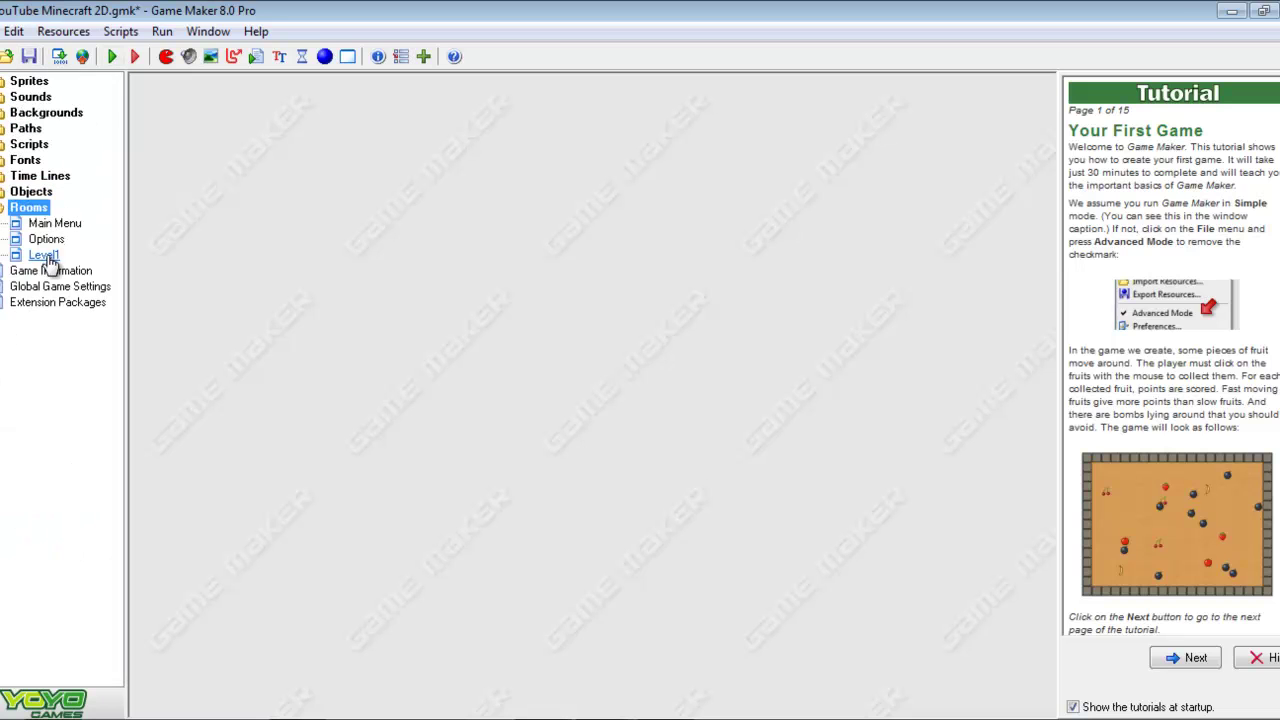
pyautogui.doubleClick(43, 254)
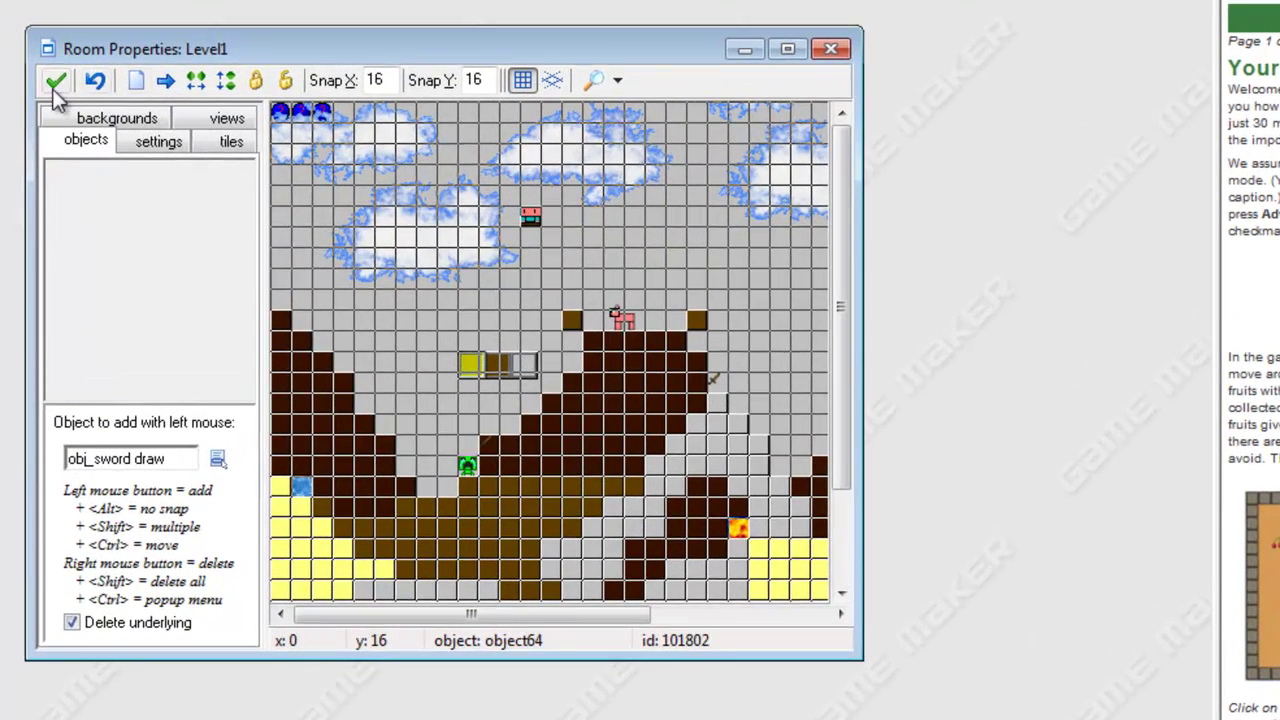
pyautogui.click(54, 90)
# Run the game, start playing, and collect the sword beside the creeper at the foot of the hill.
pyautogui.click(1, 2)
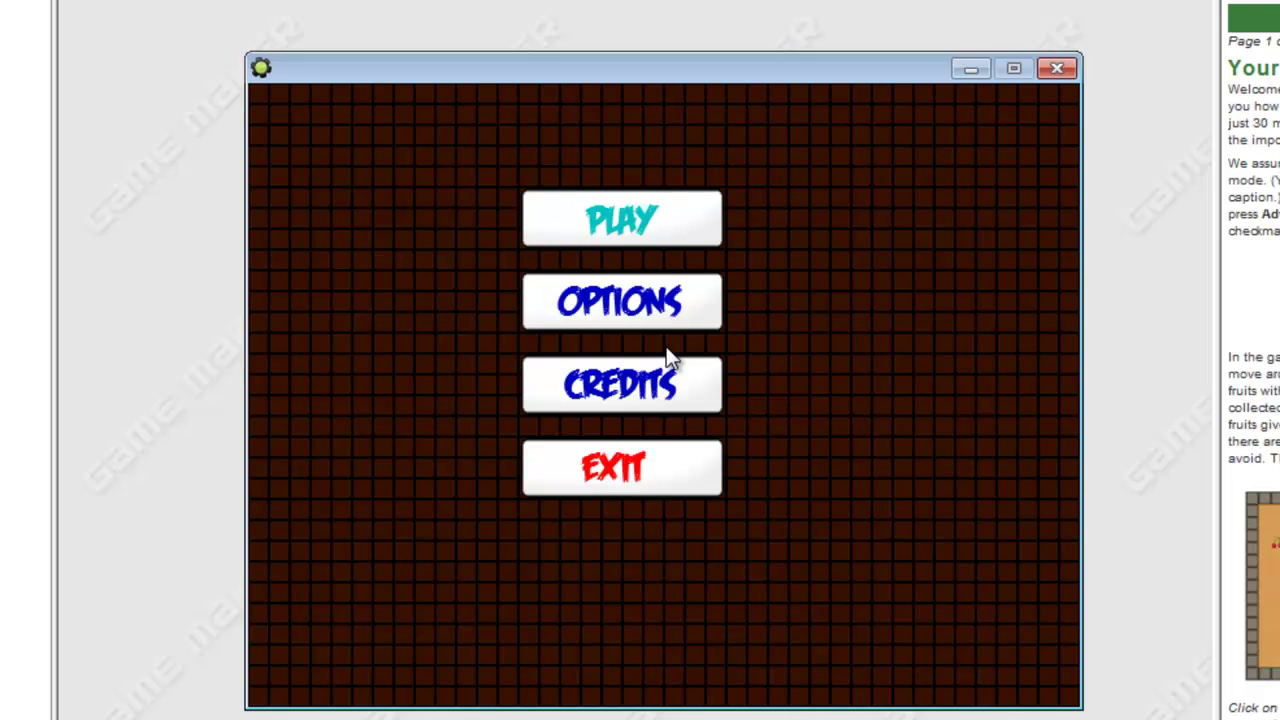
pyautogui.click(662, 223)
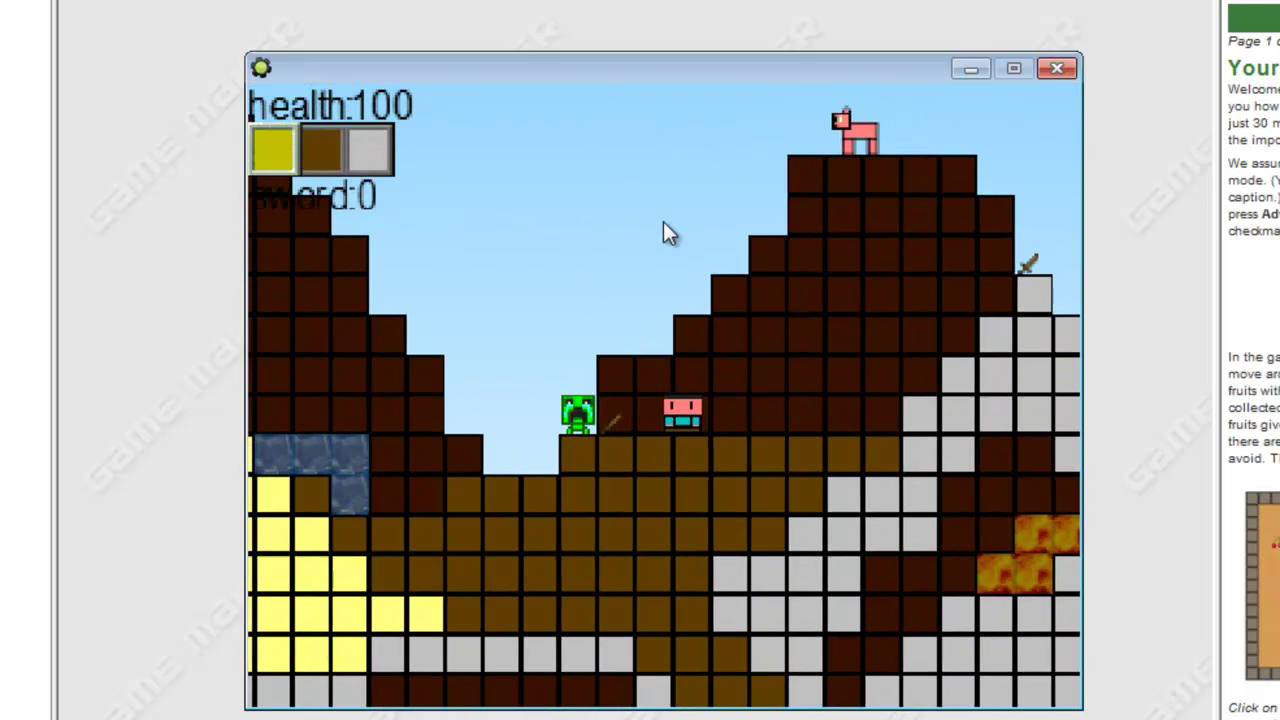
pyautogui.press('Right')
pyautogui.press('Left')
pyautogui.press('Right')
pyautogui.press('Left')
pyautogui.press('Right')
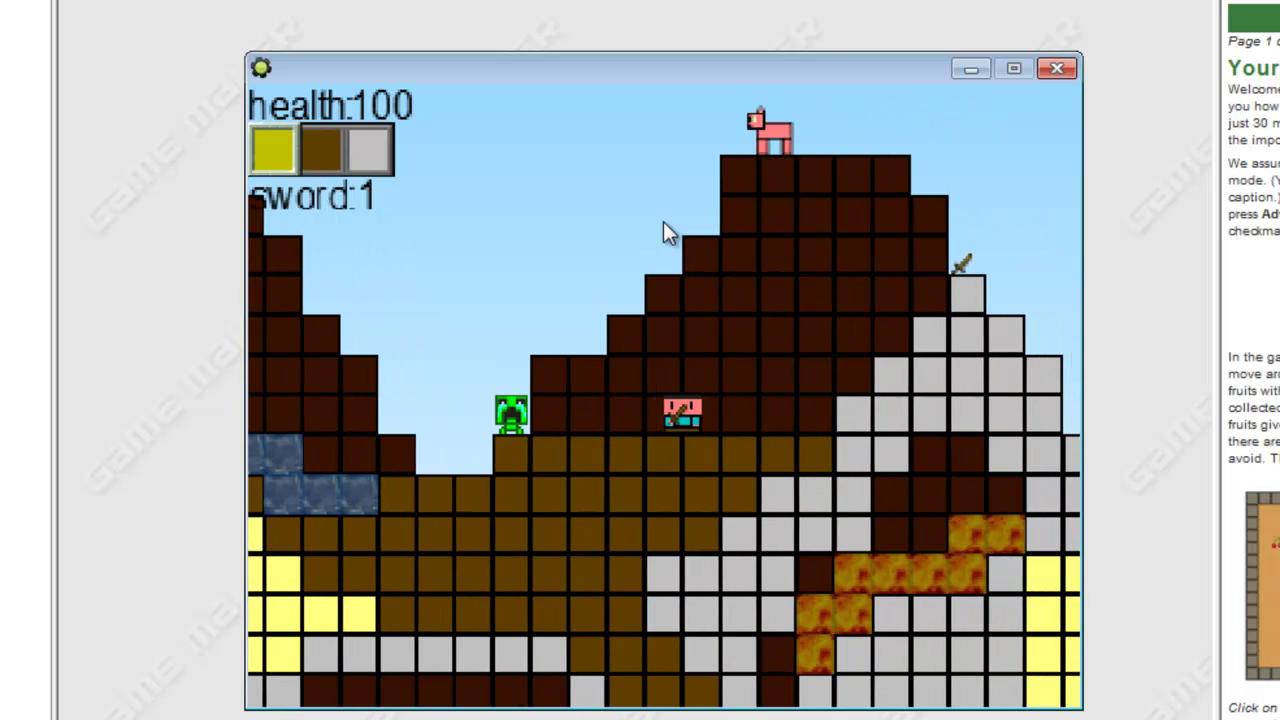
pyautogui.press('Right')
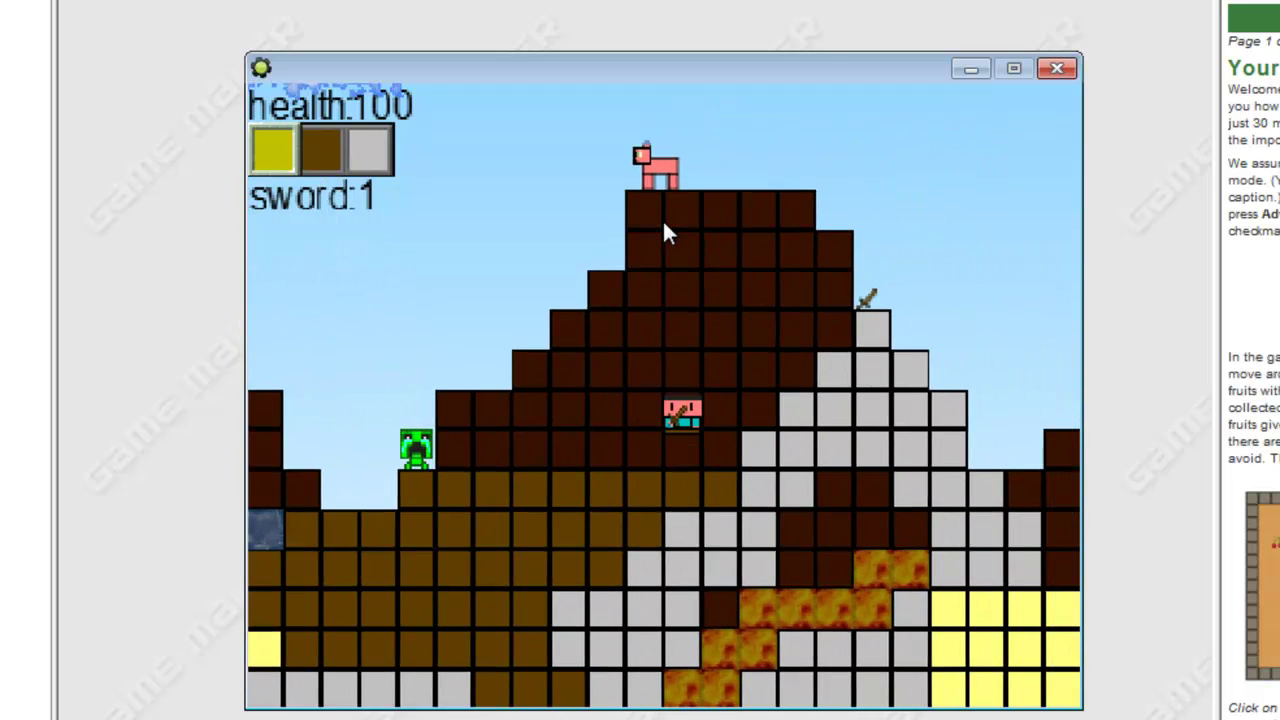
# Climb through the hill and collect the second sword on the stone slope as the plain player to test the sword counter.
pyautogui.press('Up')
pyautogui.press('Right')
pyautogui.press('Up')
pyautogui.press('Right')
pyautogui.press('Right')
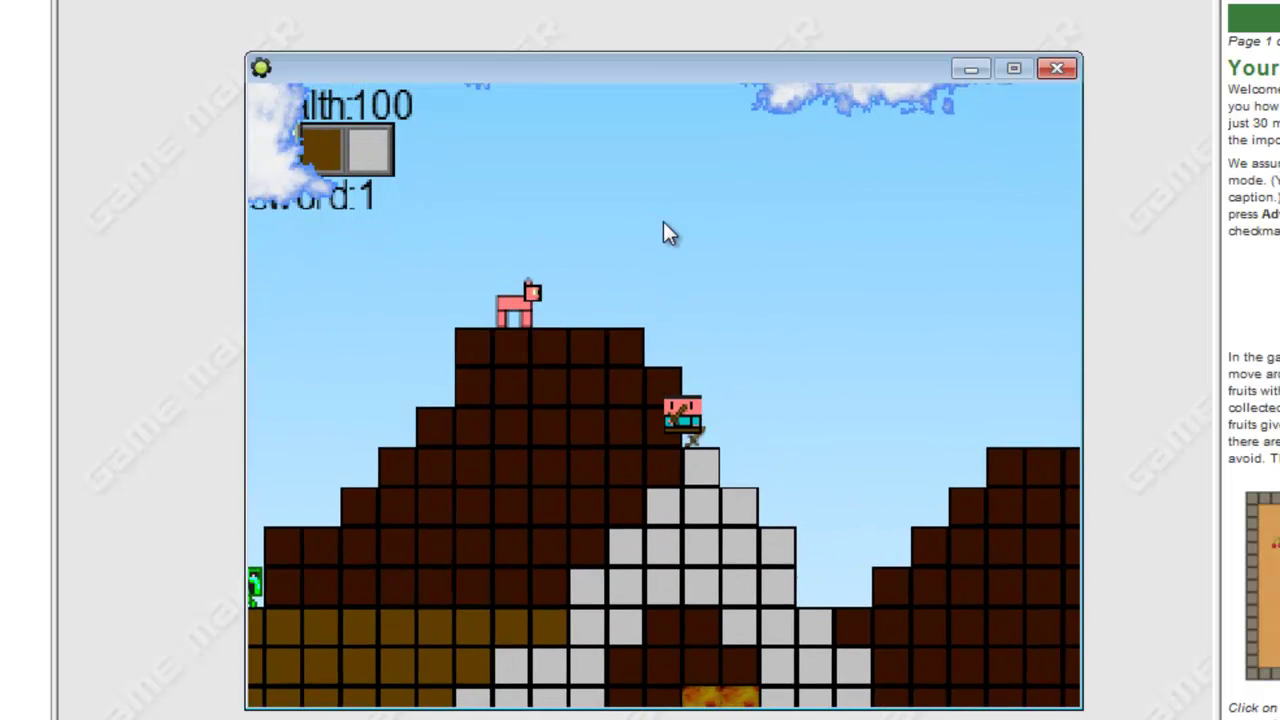
pyautogui.press('Right')
pyautogui.press('Left')
pyautogui.press('Up')
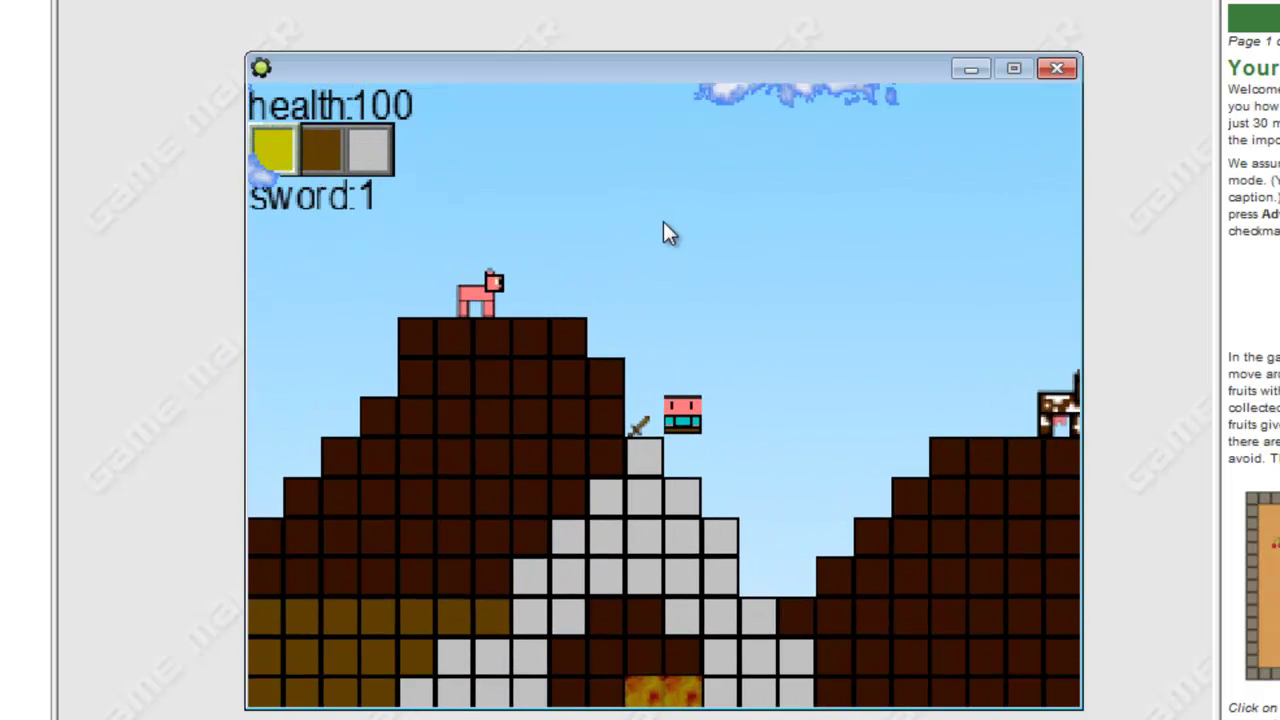
pyautogui.press('Left')
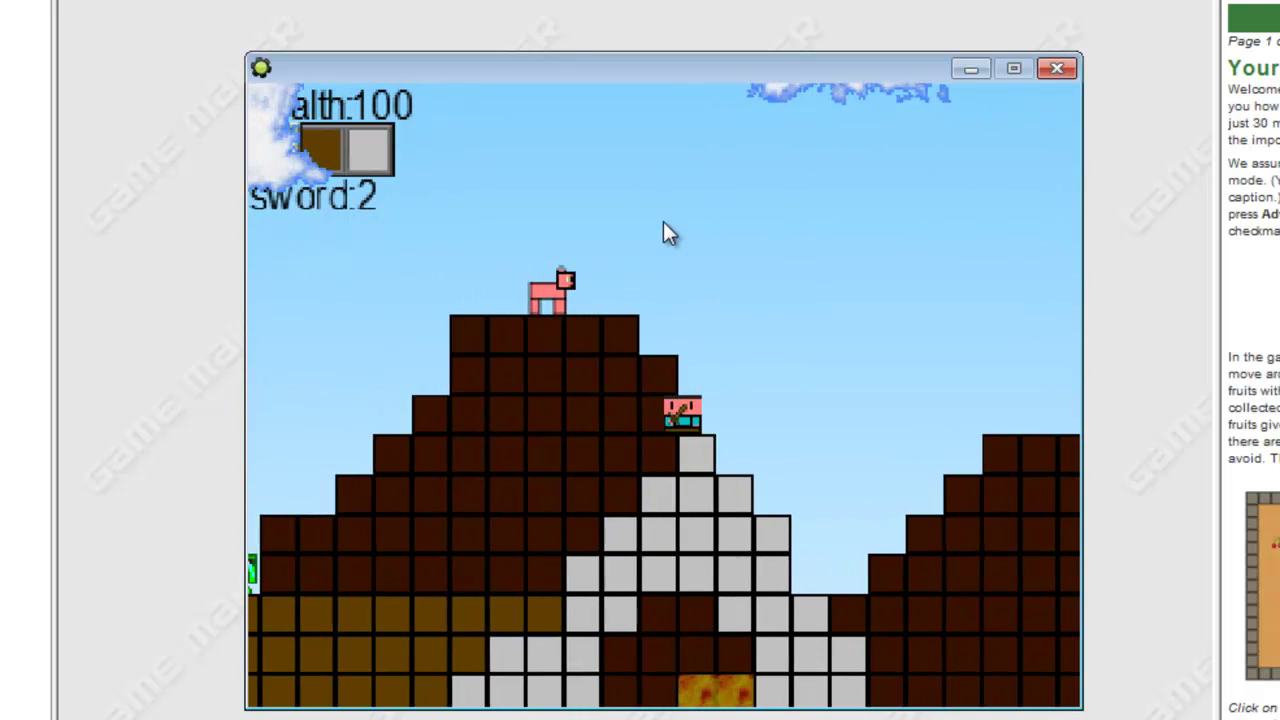
# Descend the stone slope into the valley and walk through the dirt layer above the sand under the cow's hill.
pyautogui.press('Up')
pyautogui.press('Right')
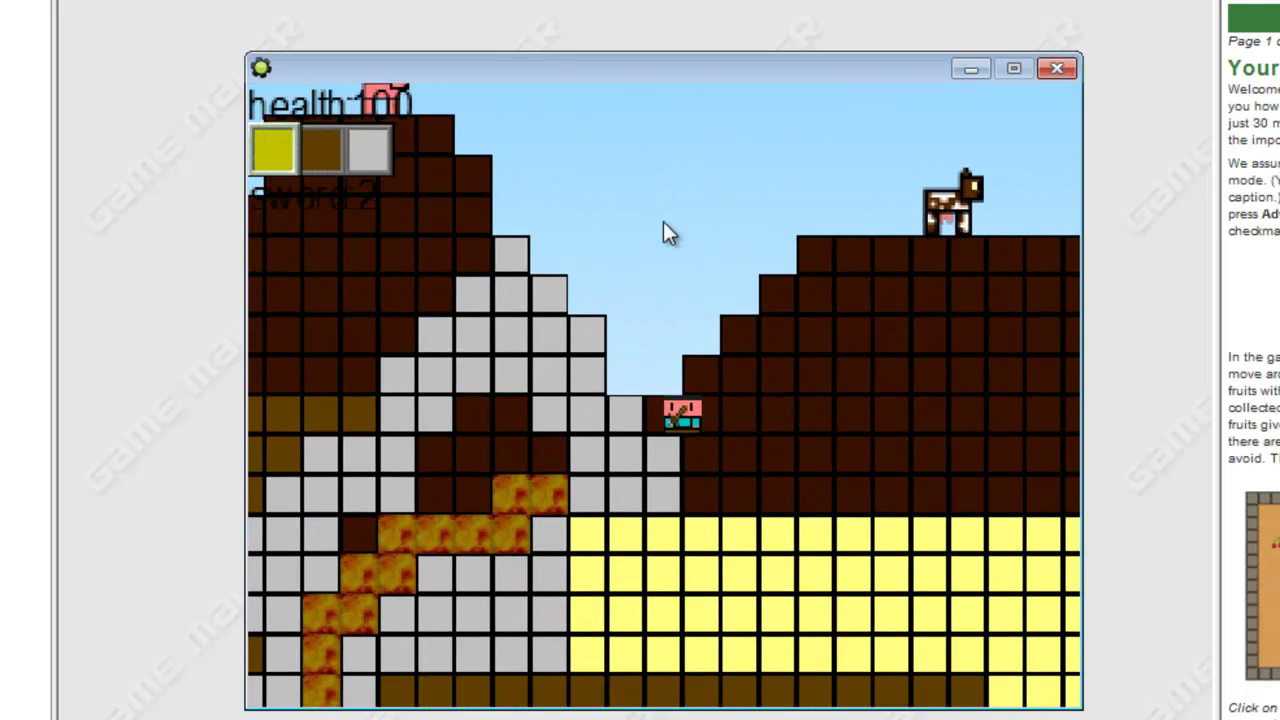
pyautogui.press('Right')
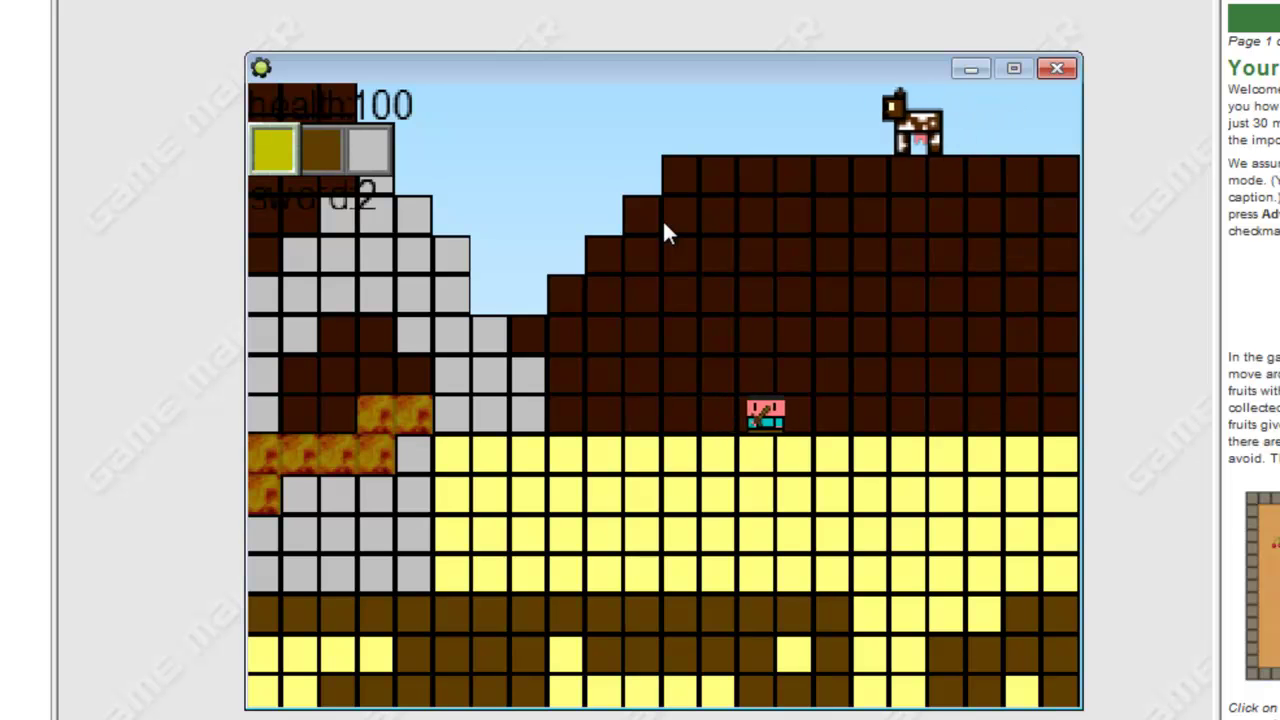
pyautogui.press('Right')
pyautogui.press('Left')
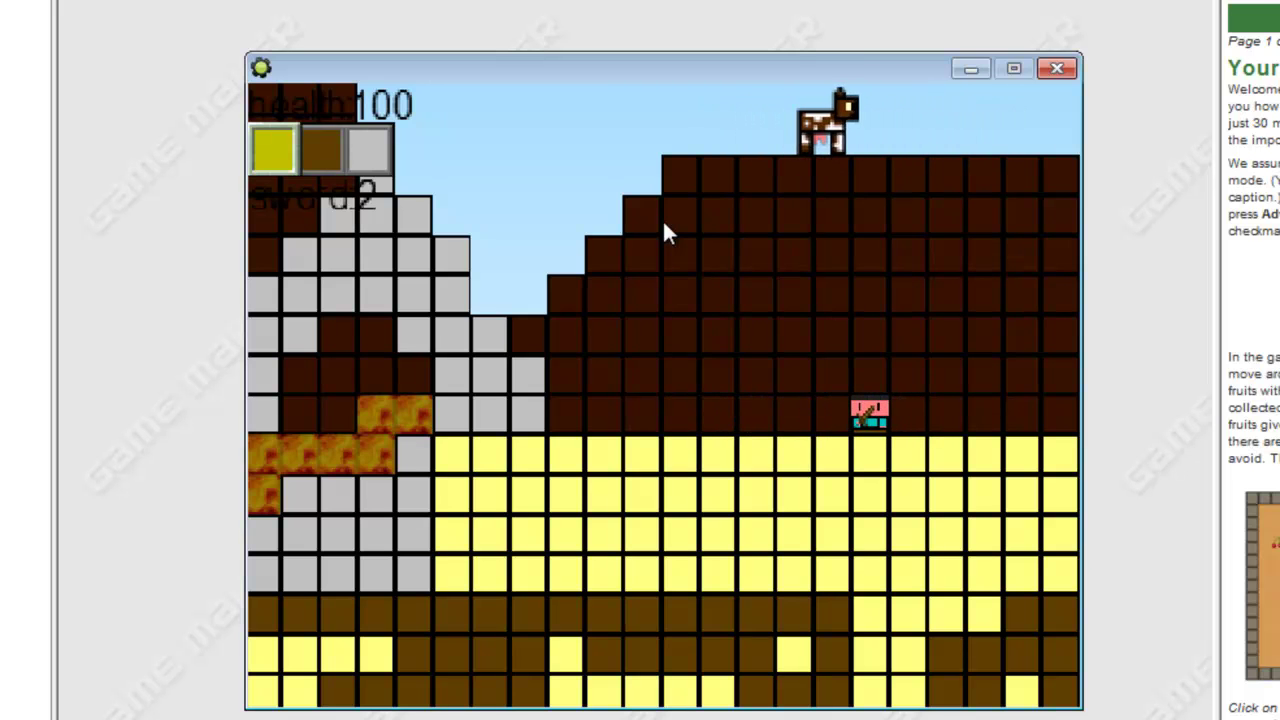
pyautogui.press('Left')
# Select the stone block and place stone blocks as stairs along the valley's slope down to the sand.
pyautogui.press('3')
pyautogui.click(472, 280)
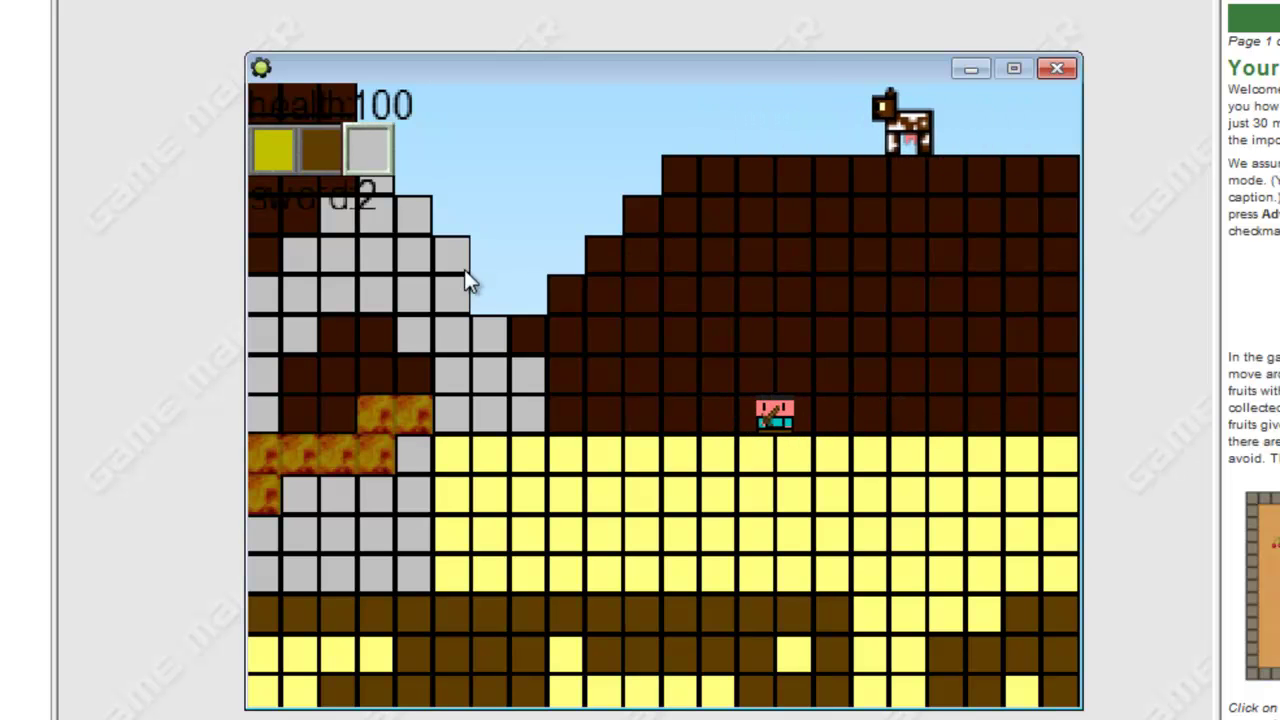
pyautogui.click(542, 338)
pyautogui.click(566, 420)
pyautogui.click(564, 384)
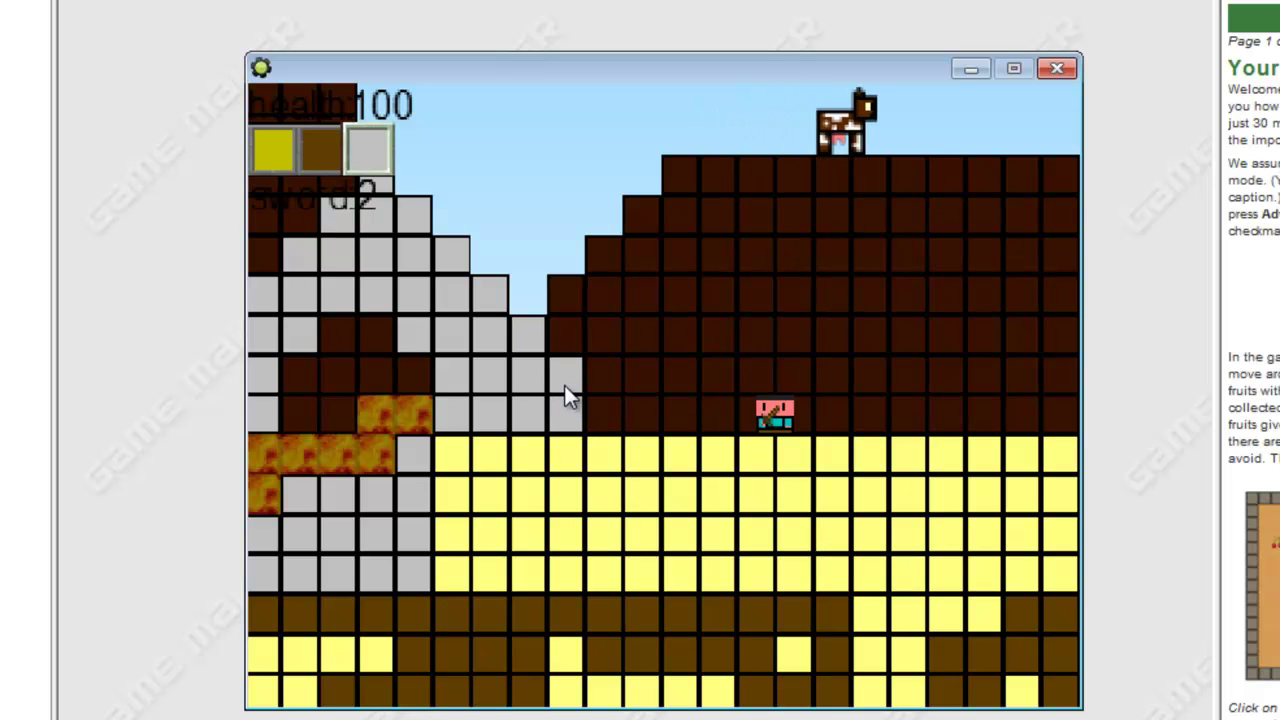
pyautogui.click(604, 421)
# Climb the stone stairs out of the tunnel and back up to the stone block near the hilltop.
pyautogui.press('Left')
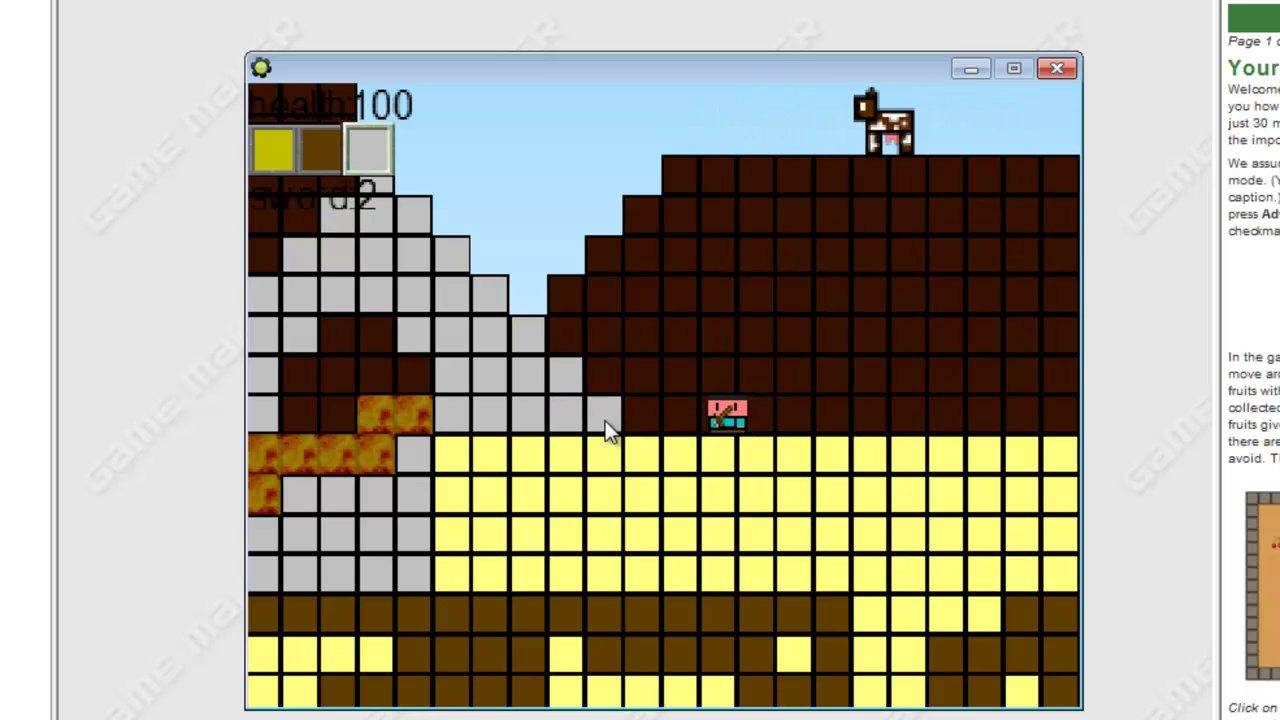
pyautogui.press('Up')
pyautogui.press('Left')
pyautogui.press('Up')
pyautogui.press('Up')
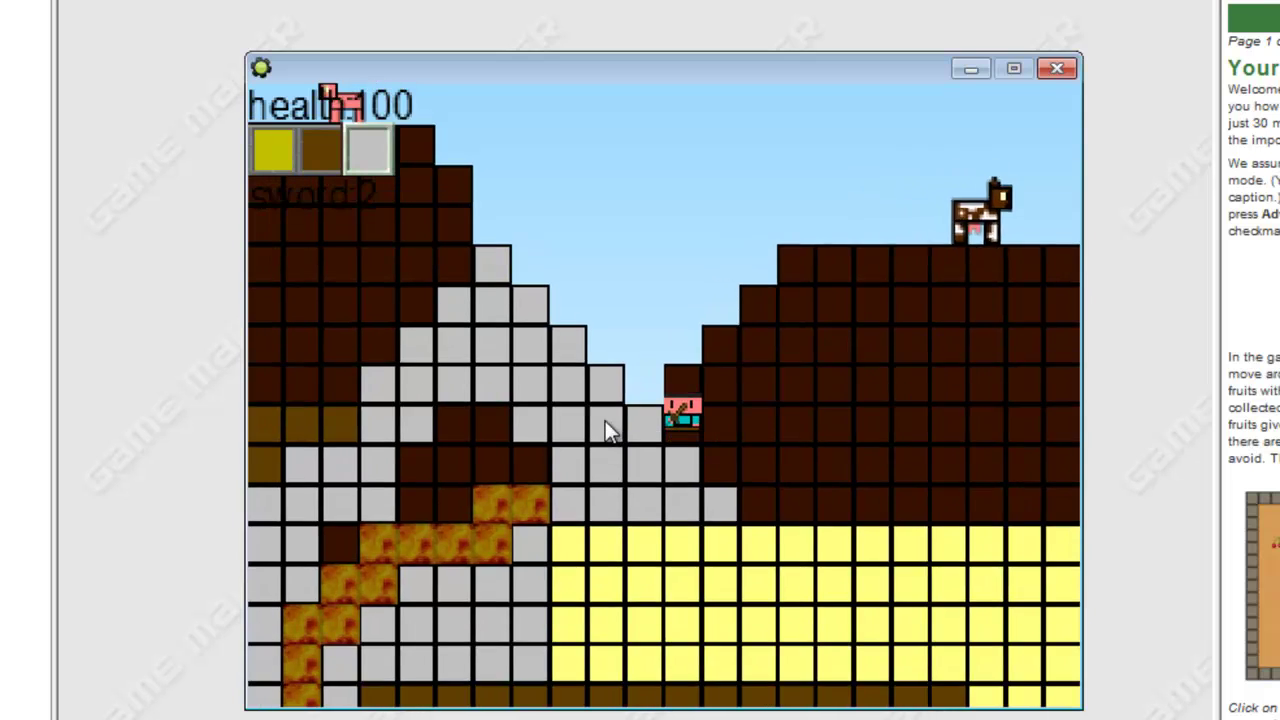
pyautogui.press('Left')
pyautogui.press('Up')
pyautogui.press('Up')
pyautogui.press('Up')
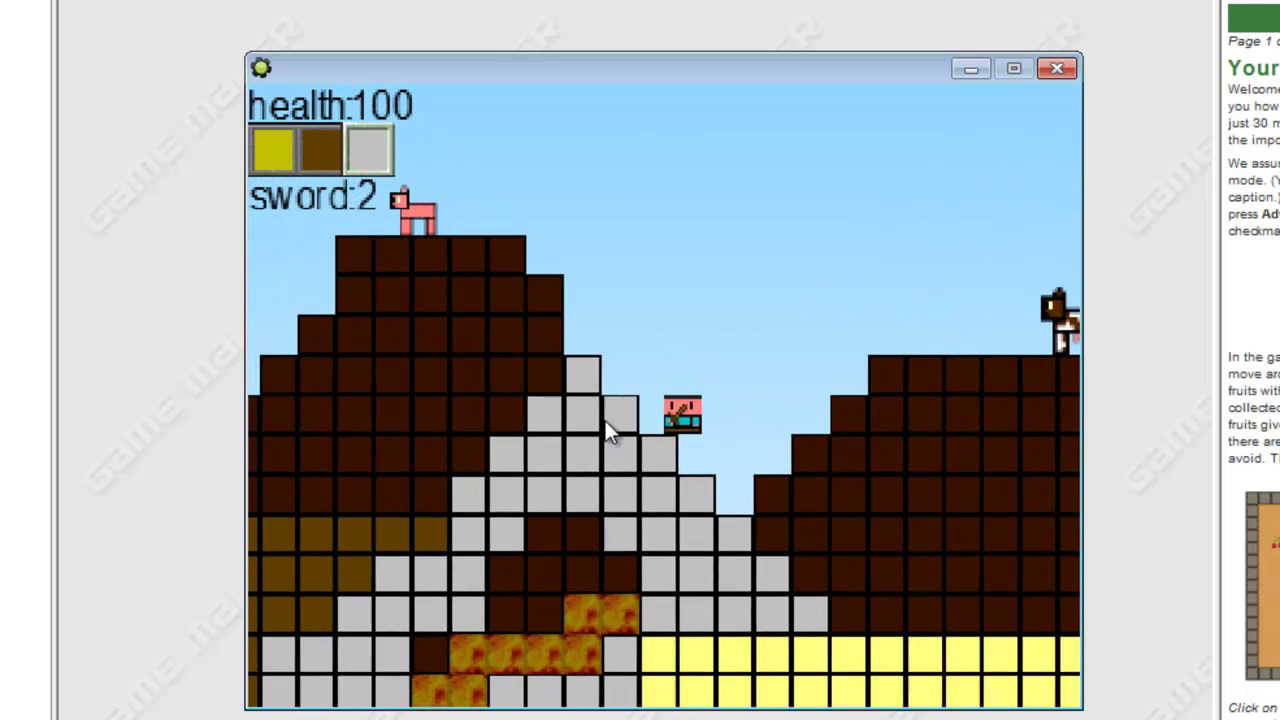
pyautogui.press('Left')
pyautogui.press('Up')
pyautogui.press('Up')
pyautogui.press('Up')
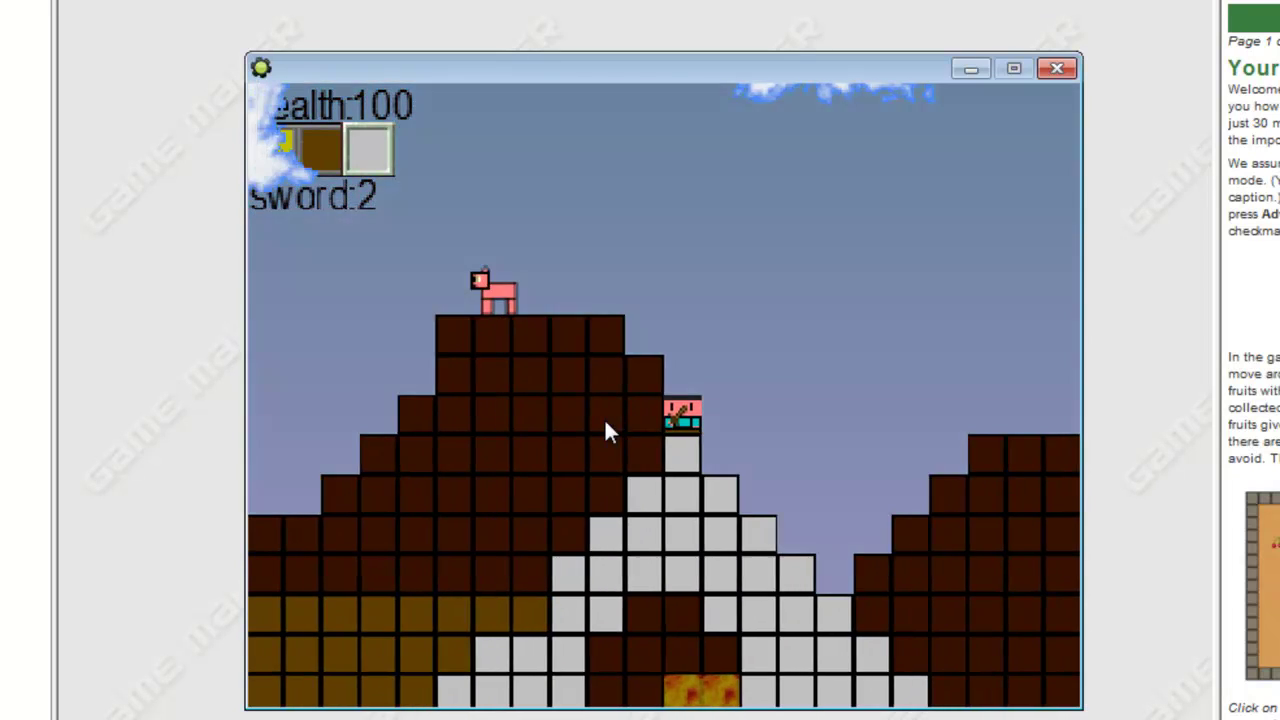
# Go through the hill past the creeper to the water, return toward the heart as the plain player, and quit the game.
pyautogui.press('Left')
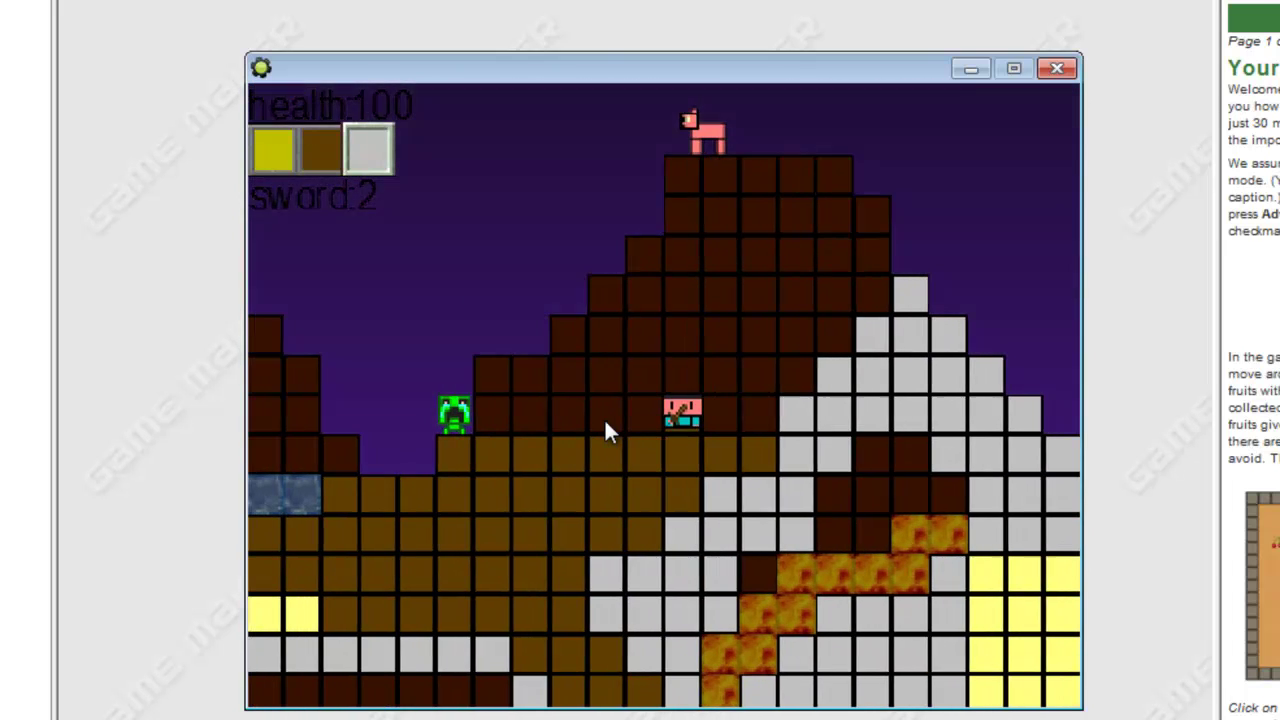
pyautogui.press('Left')
pyautogui.press('Up')
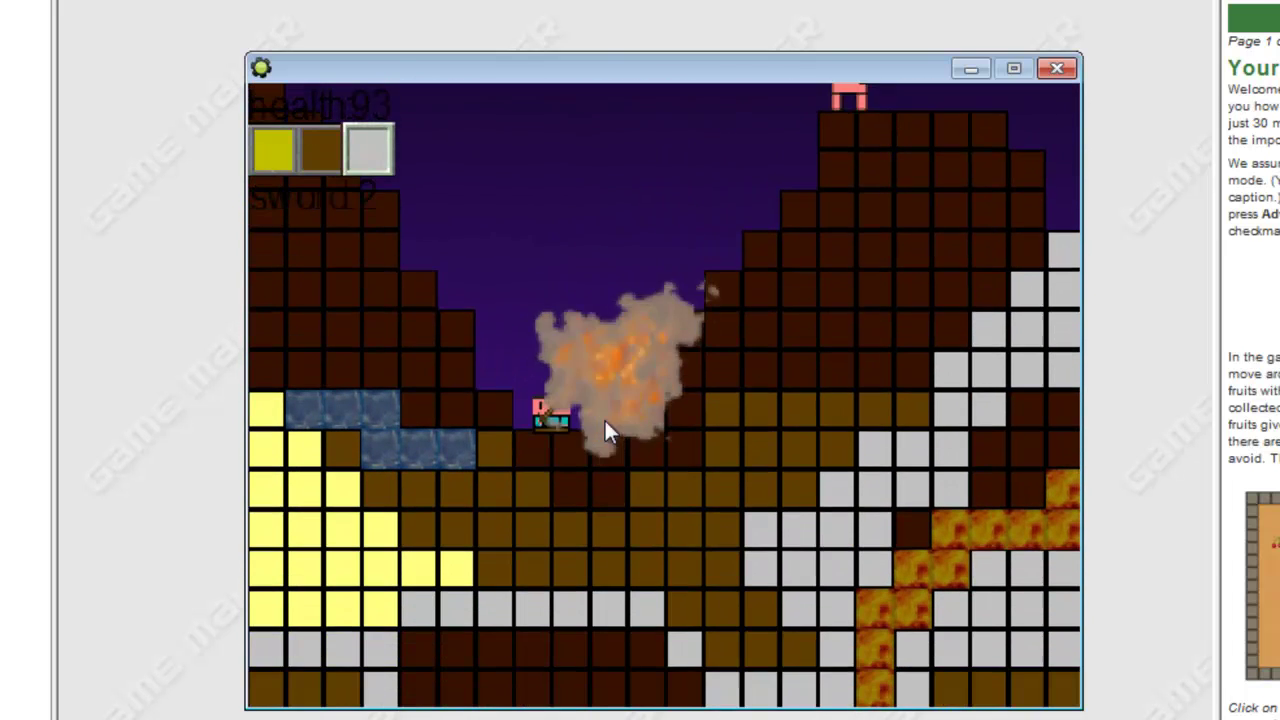
pyautogui.press('Left')
pyautogui.press('Up')
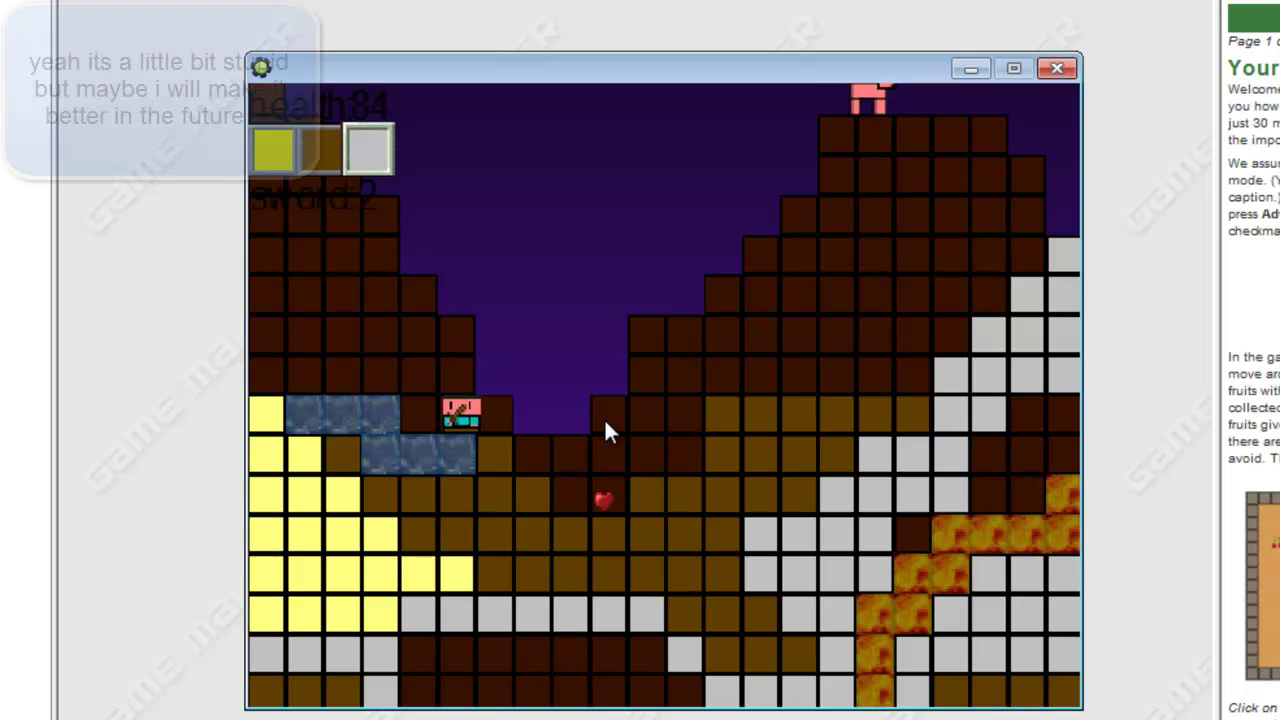
pyautogui.press('Right')
pyautogui.press('Up')
pyautogui.press('Right')
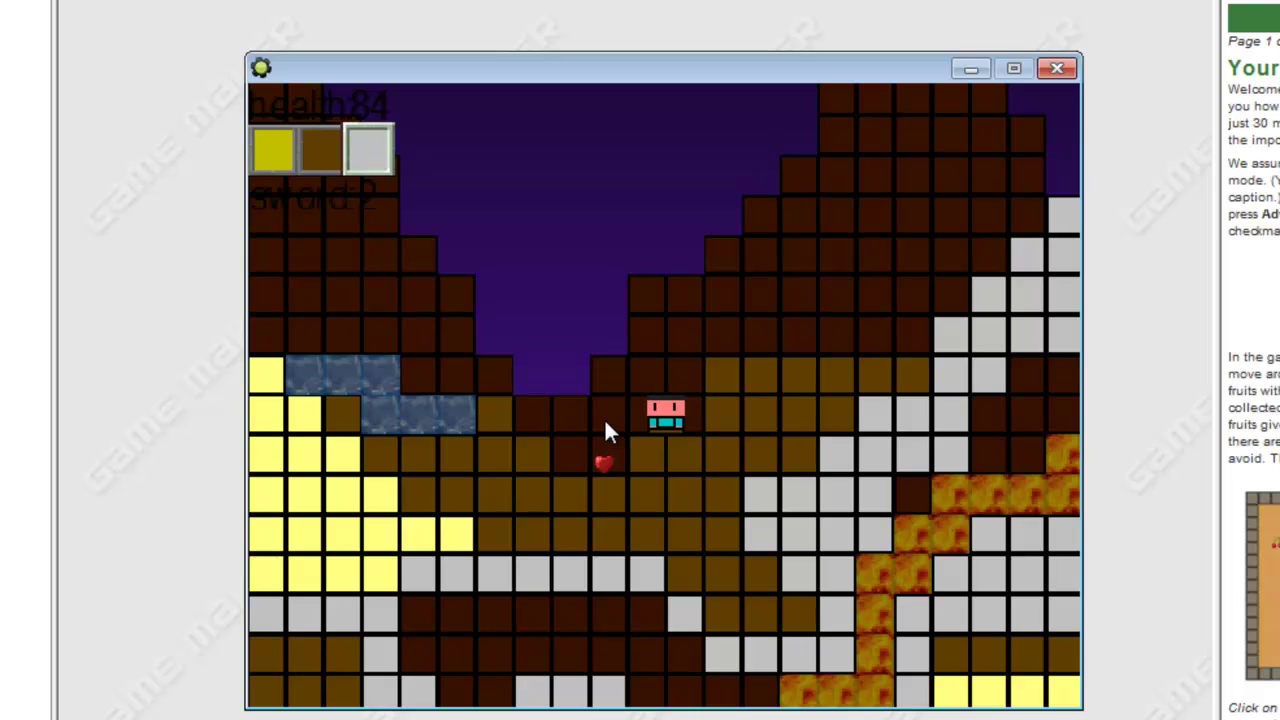
pyautogui.press('Escape')
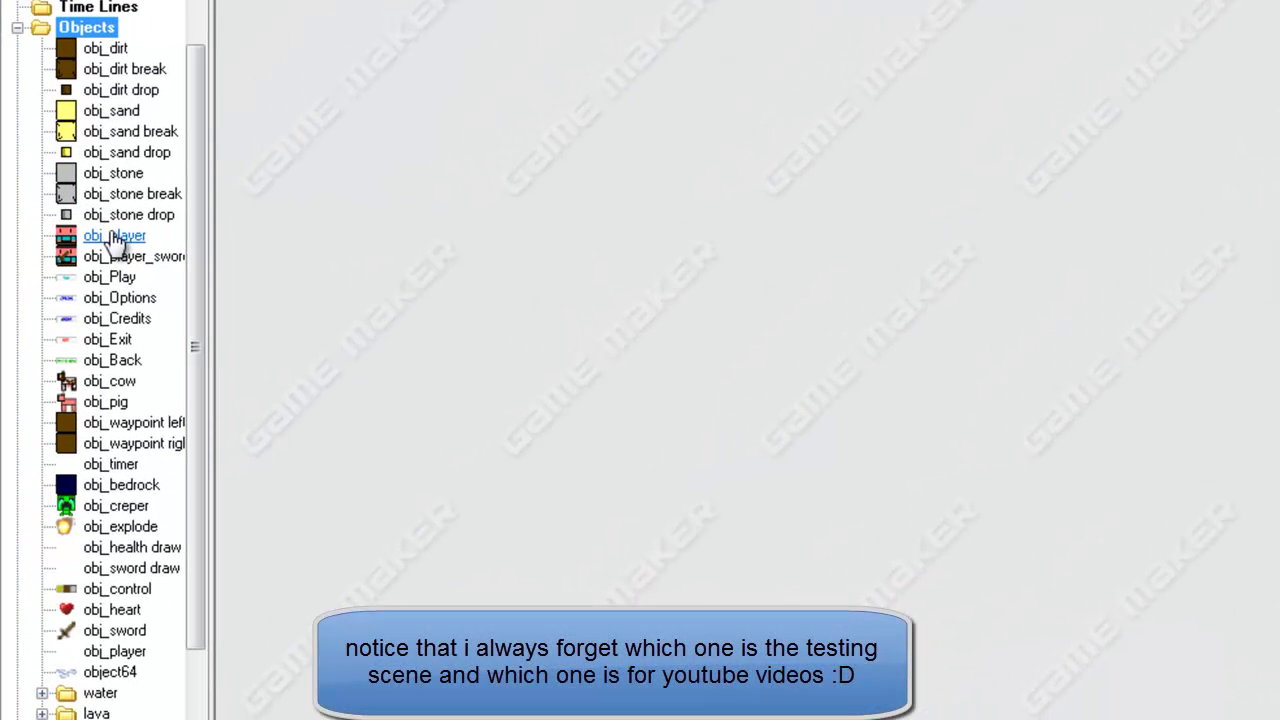
# In obj_player's collision event with obj_sword, enclose the existing actions in a block that runs only if global.sword is equal to 0.
pyautogui.doubleClick(113, 237)
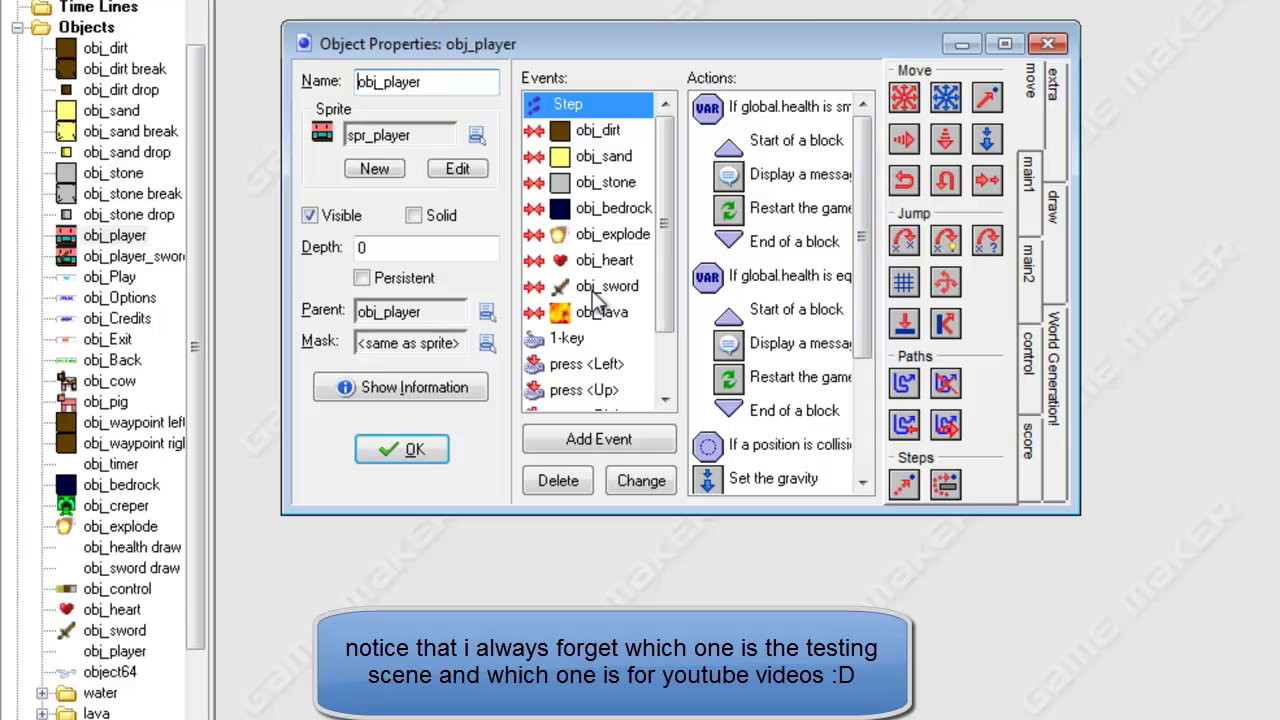
pyautogui.click(1008, 45)
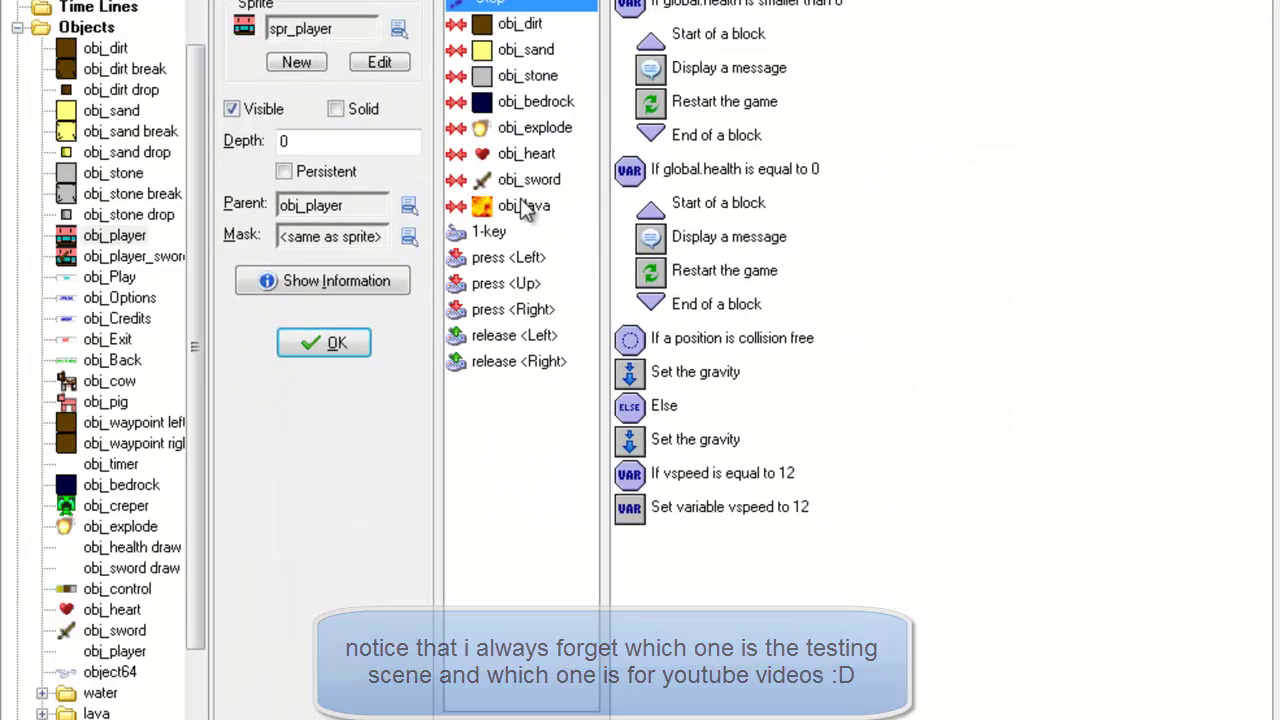
pyautogui.click(527, 182)
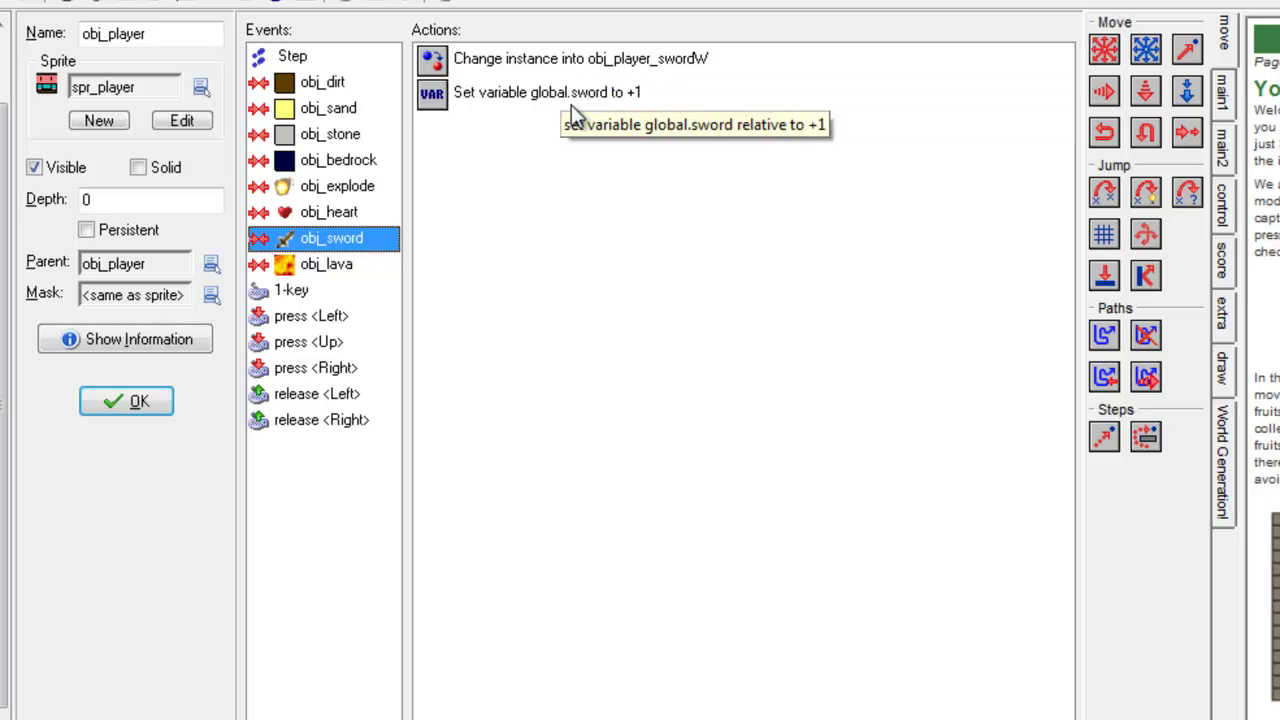
pyautogui.click(1225, 215)
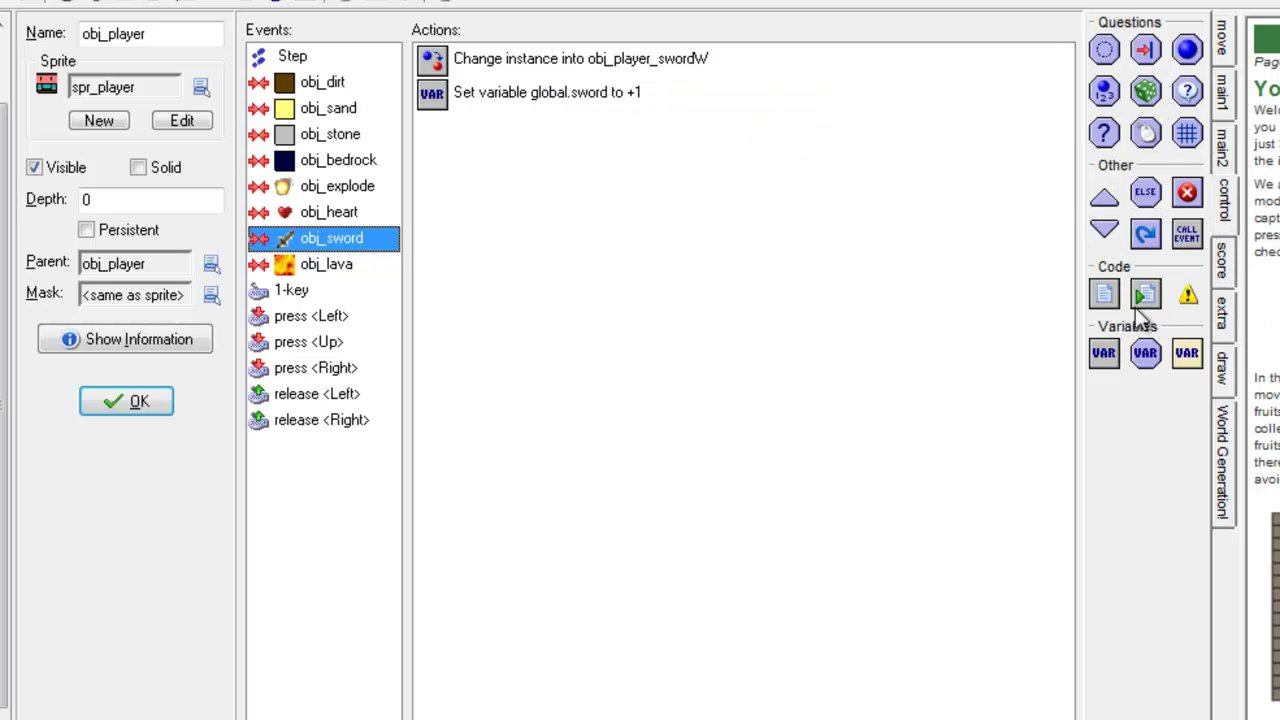
pyautogui.moveTo(570, 70); pyautogui.dragTo(570, 62)
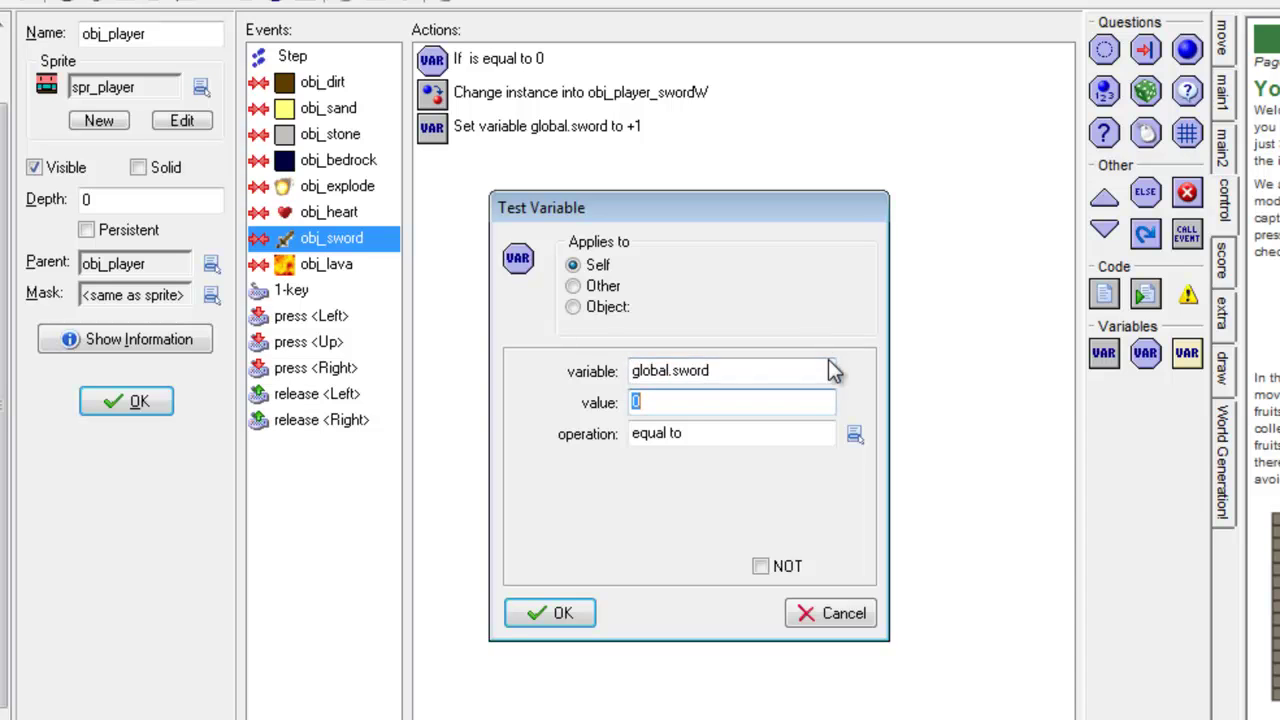
pyautogui.click(549, 613)
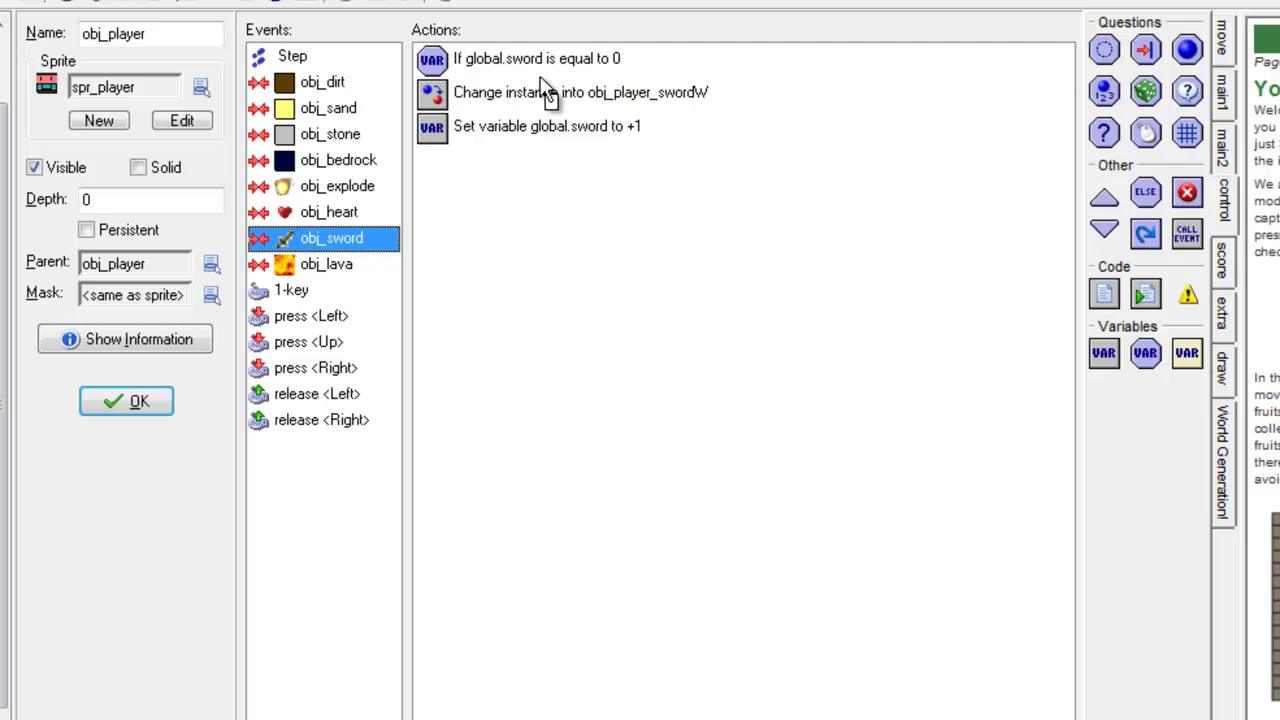
pyautogui.moveTo(541, 78); pyautogui.dragTo(542, 80)
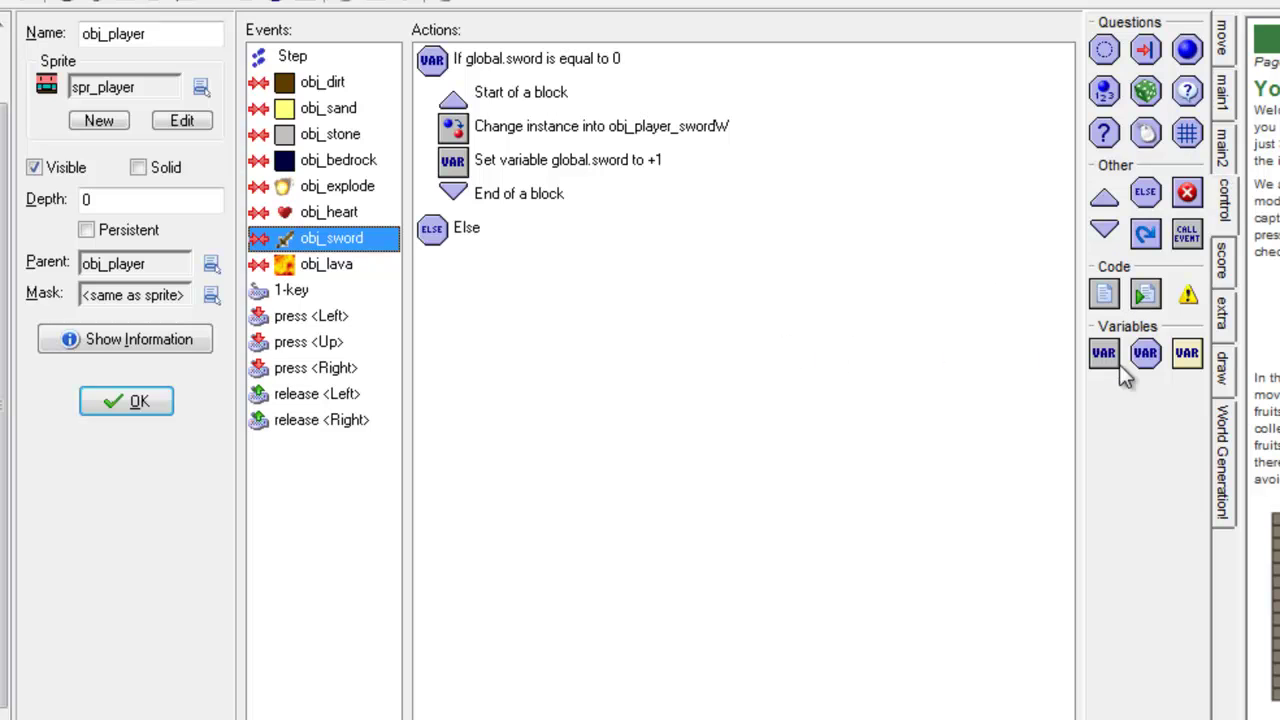
# Under the Else, add a test for global.sword larger than 0, followed by a start and end of block.
pyautogui.moveTo(1100, 376); pyautogui.dragTo(607, 427)
pyautogui.write('global.sword')
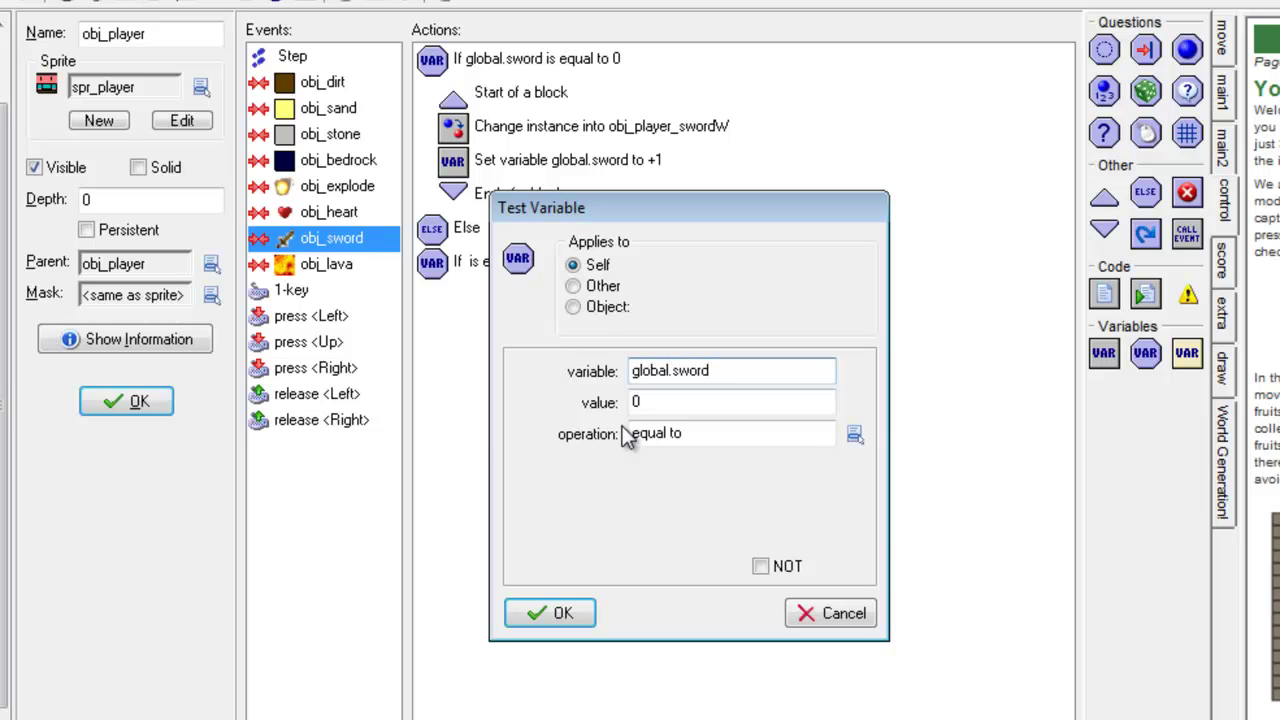
pyautogui.click(855, 434)
pyautogui.click(889, 514)
pyautogui.click(552, 614)
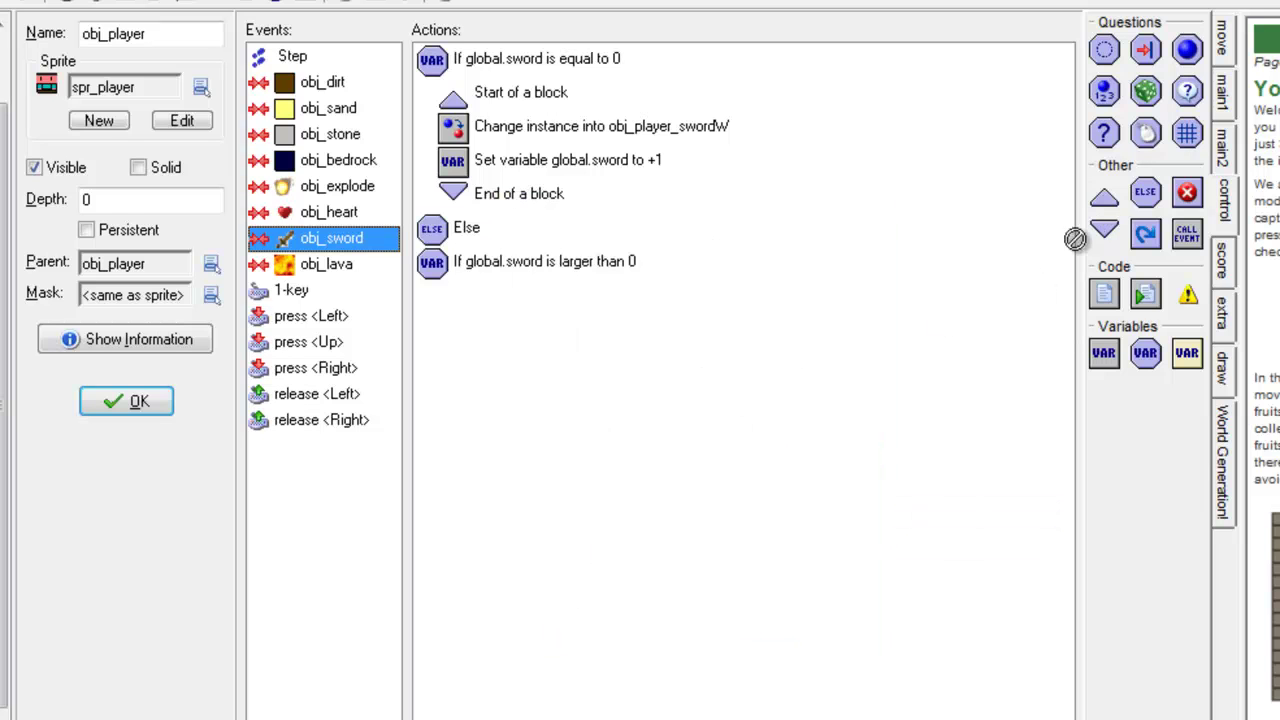
pyautogui.moveTo(1075, 238); pyautogui.dragTo(1062, 240)
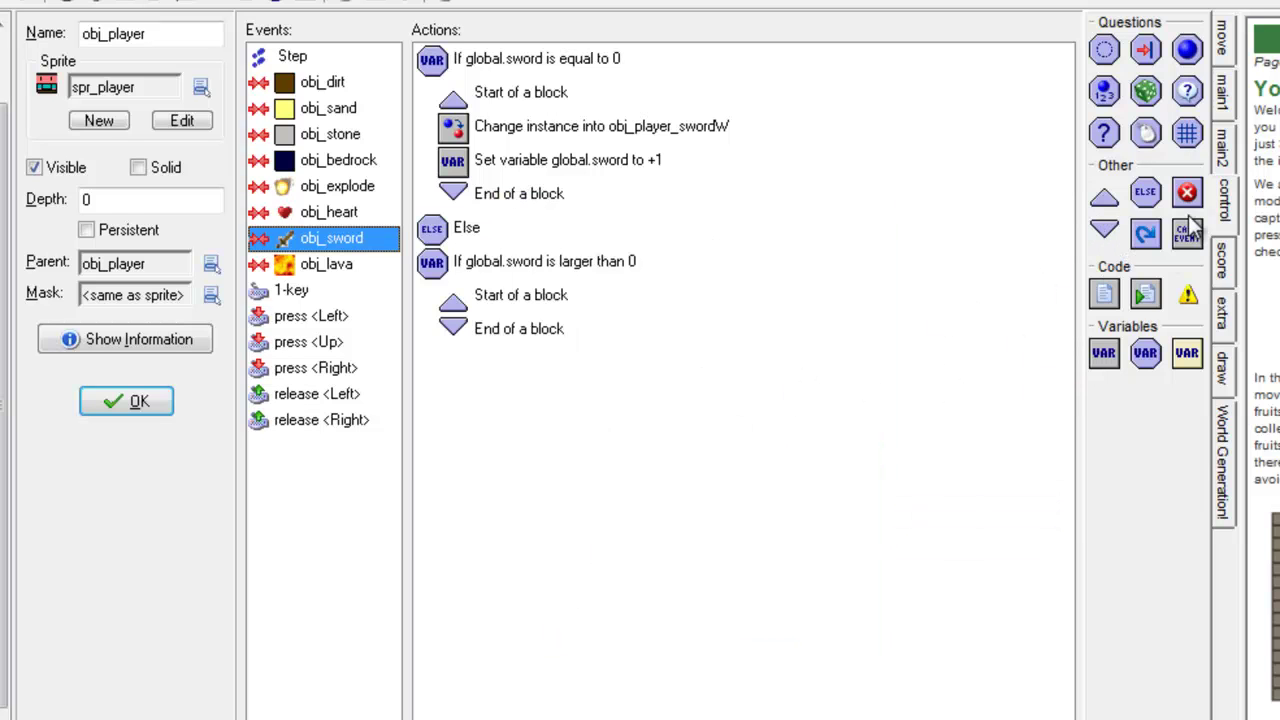
# Display the message "You already have that item" inside the larger-than-0 block, then confirm obj_player and save the game.
pyautogui.click(1225, 162)
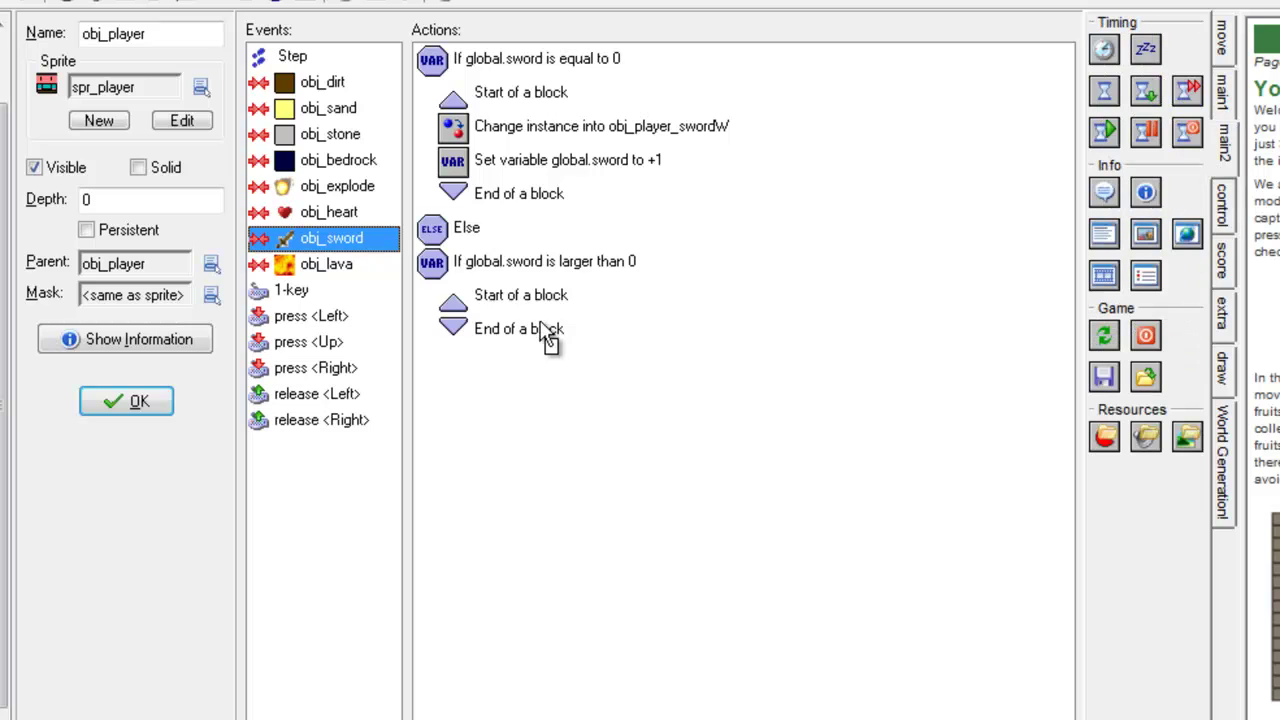
pyautogui.moveTo(549, 340); pyautogui.dragTo(549, 340)
pyautogui.write('You already have that item')
pyautogui.press('Return')
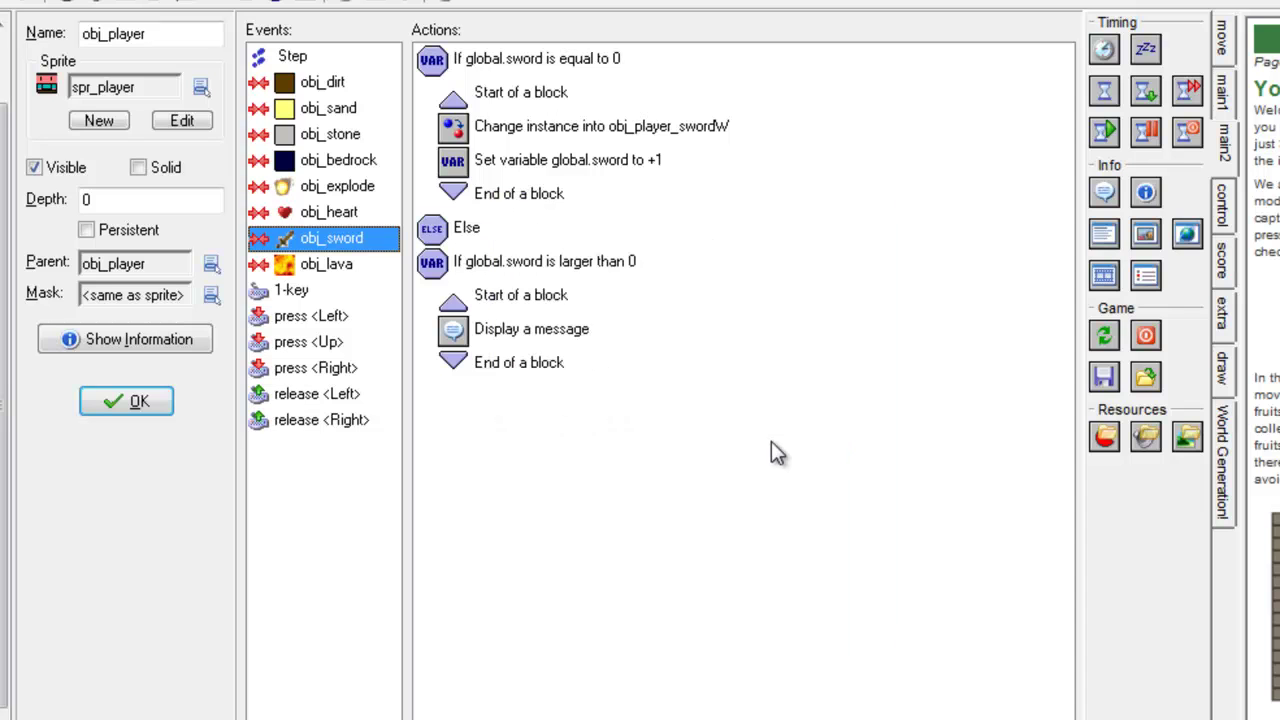
pyautogui.click(137, 401)
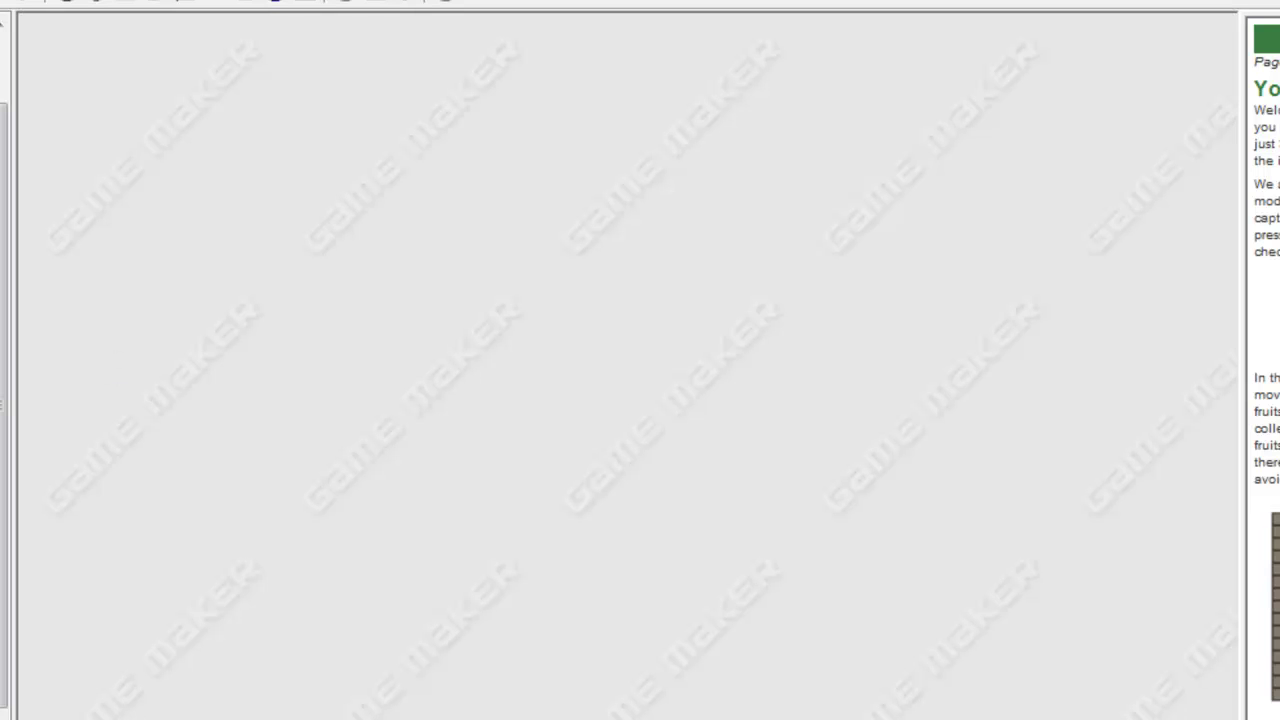
pyautogui.hotkey('ctrl', 's')
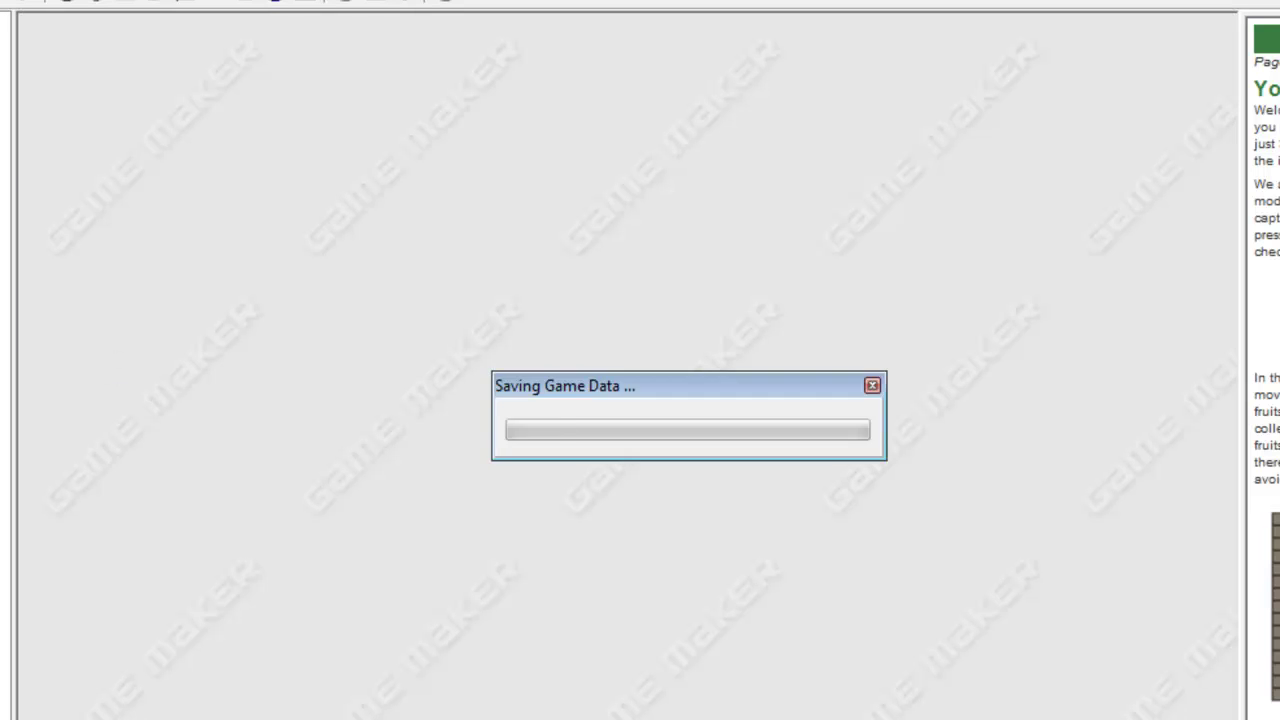
# Run the game, start playing from its main menu, and collect the sword lying beside the creeper.
pyautogui.click(2, 2)
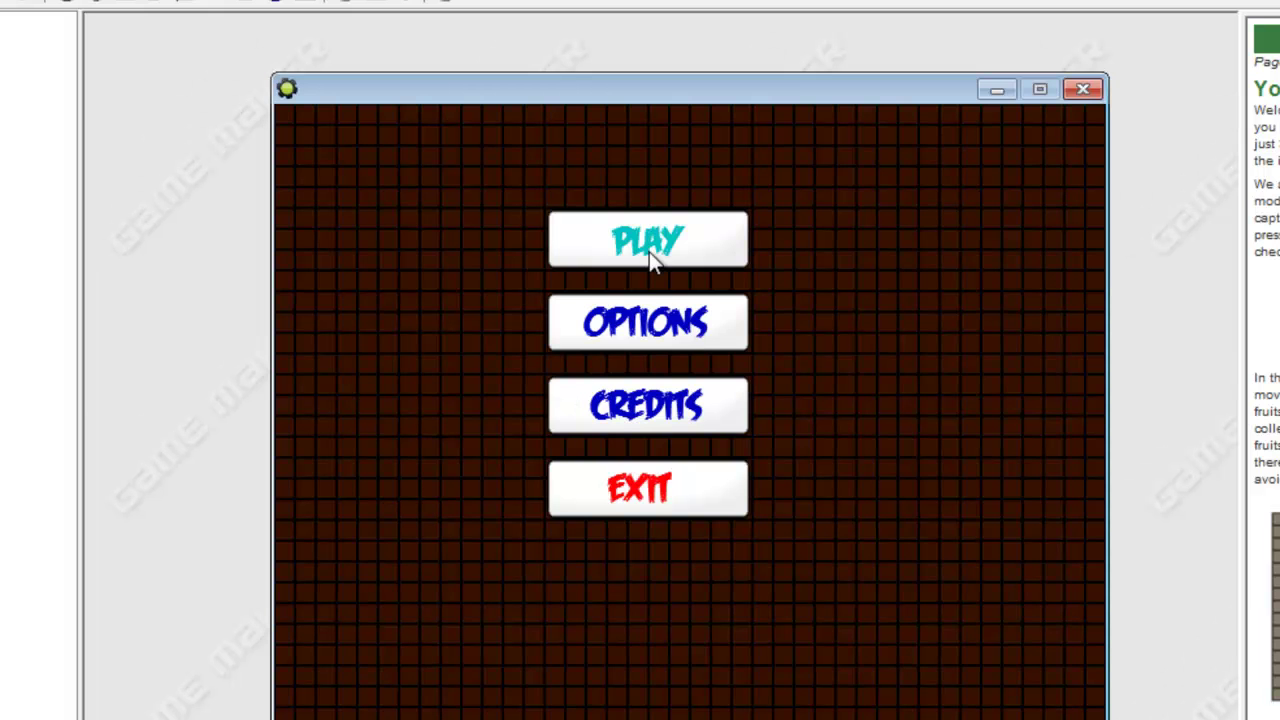
pyautogui.click(649, 250)
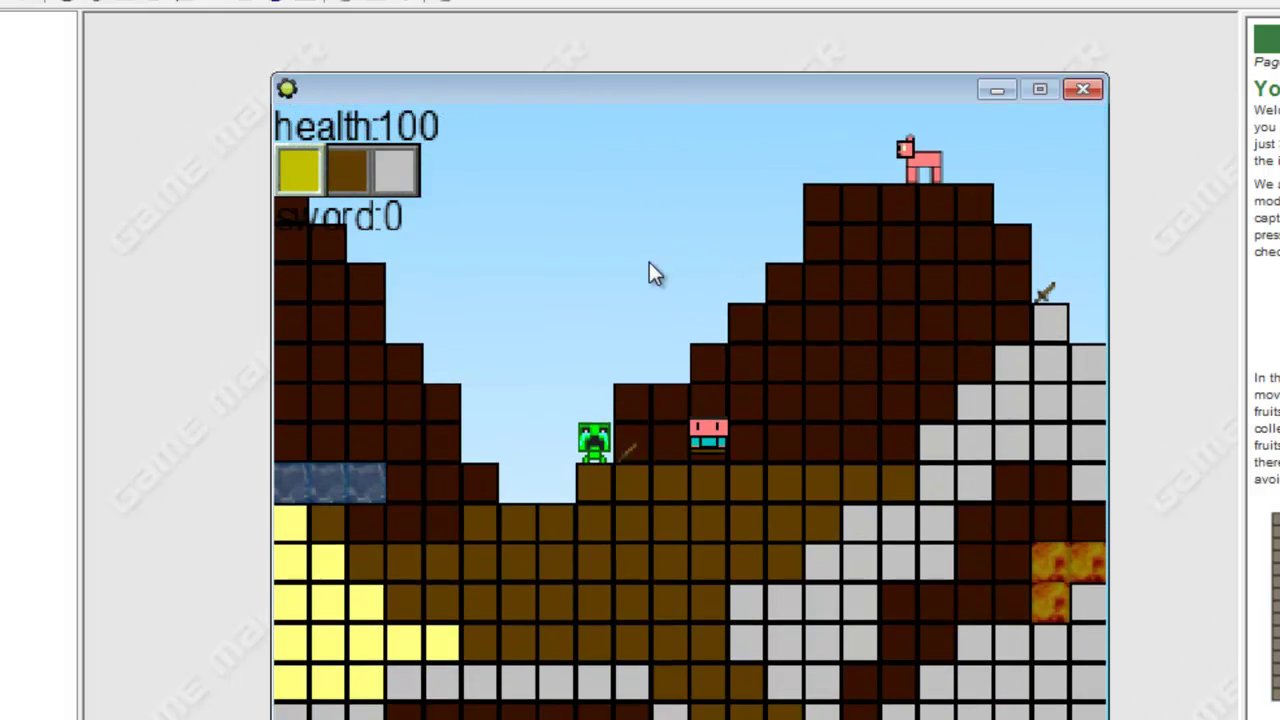
pyautogui.press('Right')
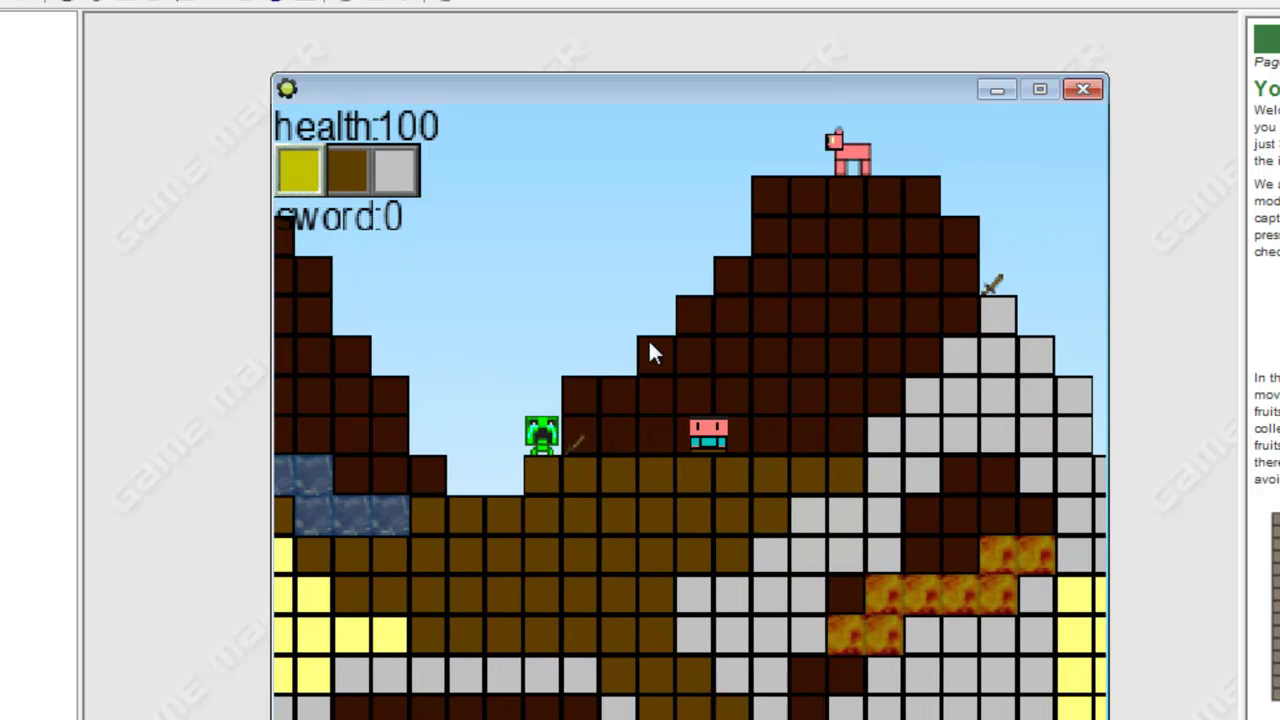
pyautogui.press('1')
pyautogui.click(684, 434)
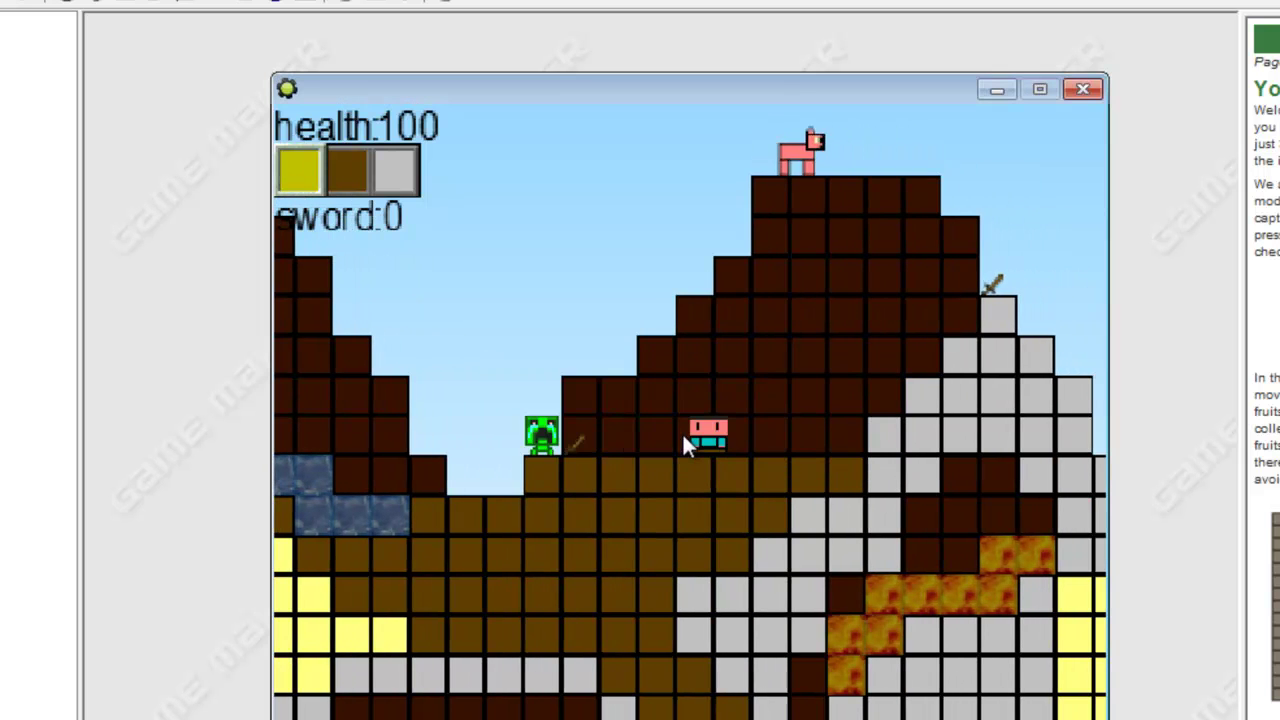
pyautogui.press('Left')
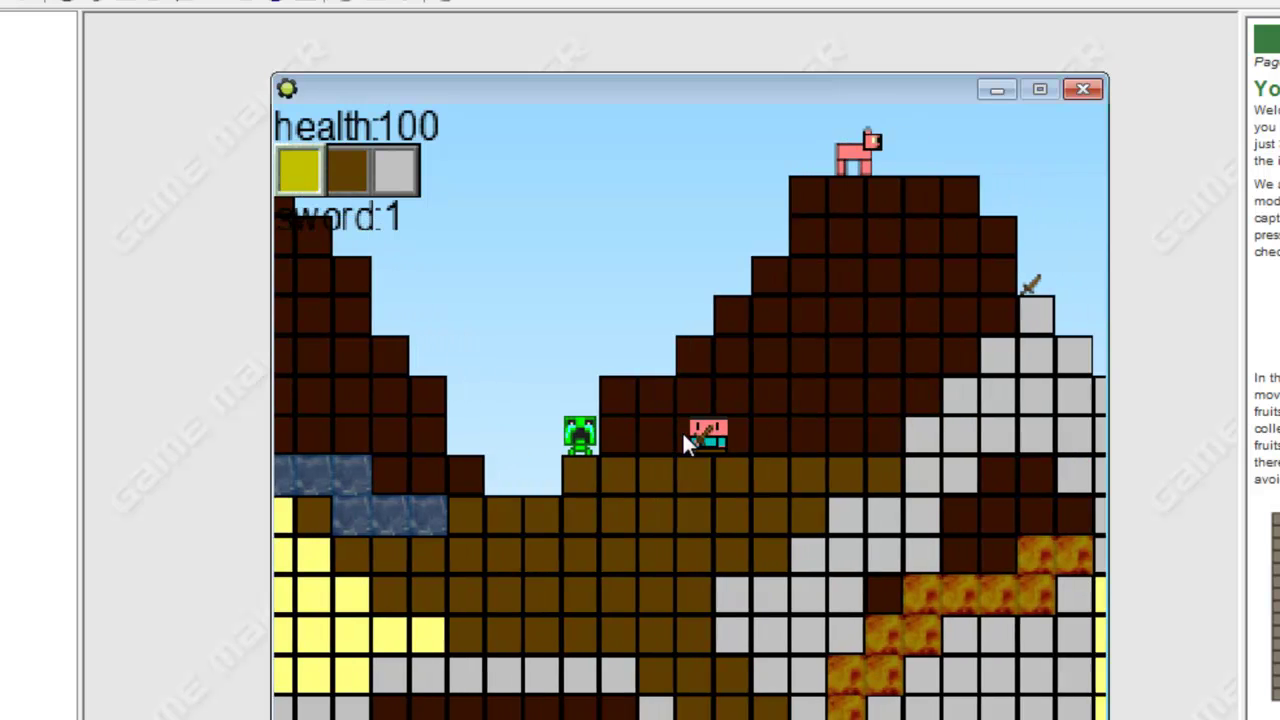
pyautogui.press('Right')
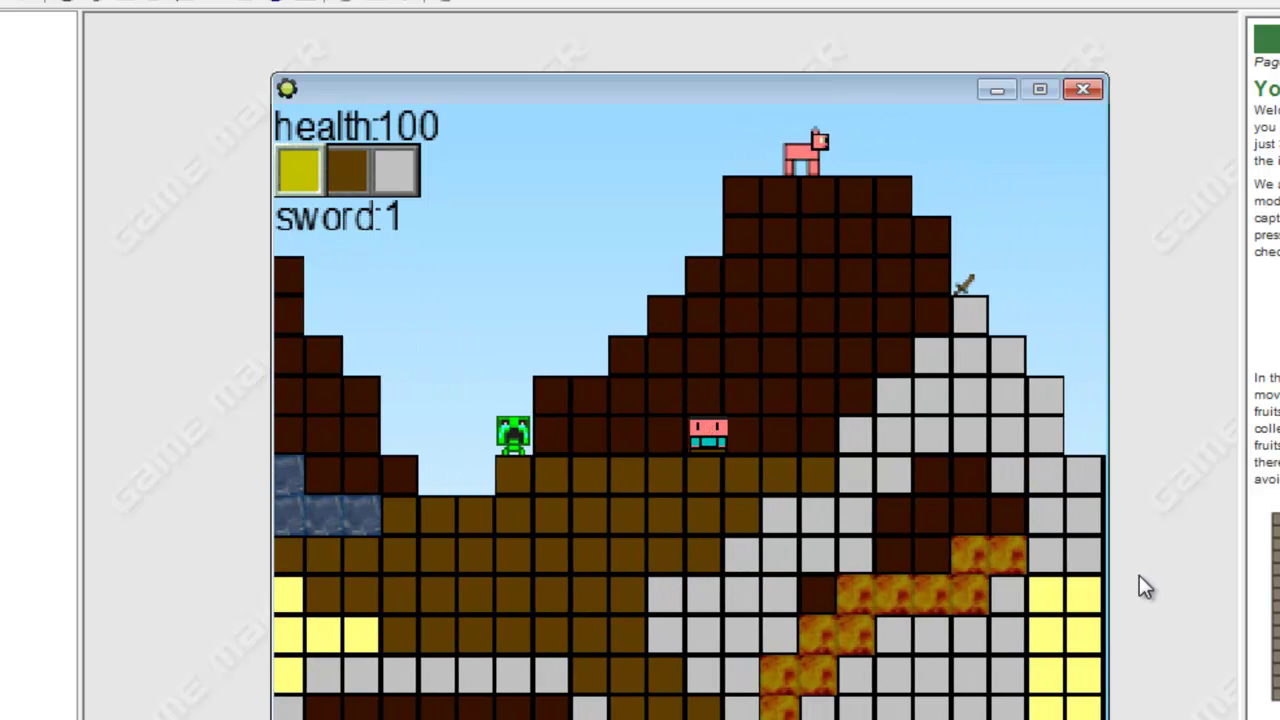
# Climb through the hill to the second sword, touch it while already carrying one, and dismiss the message.
pyautogui.press('Right')
pyautogui.press('Up')
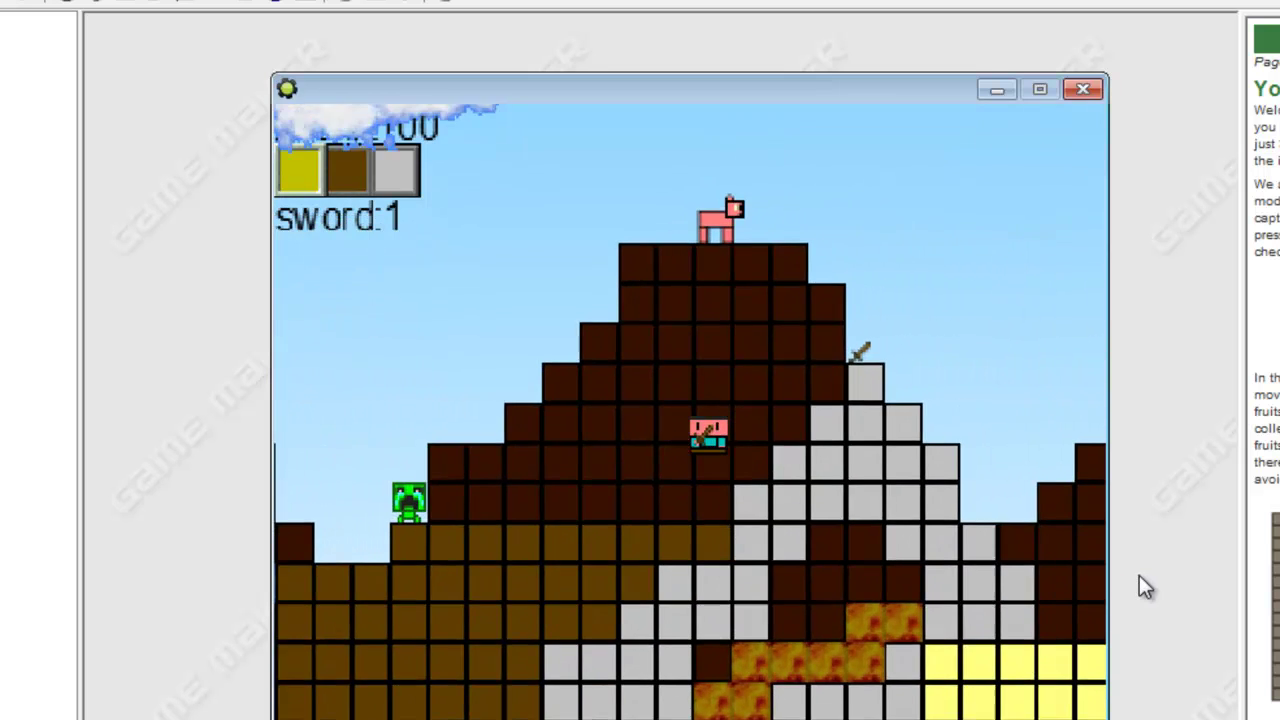
pyautogui.press('Right')
pyautogui.press('Up')
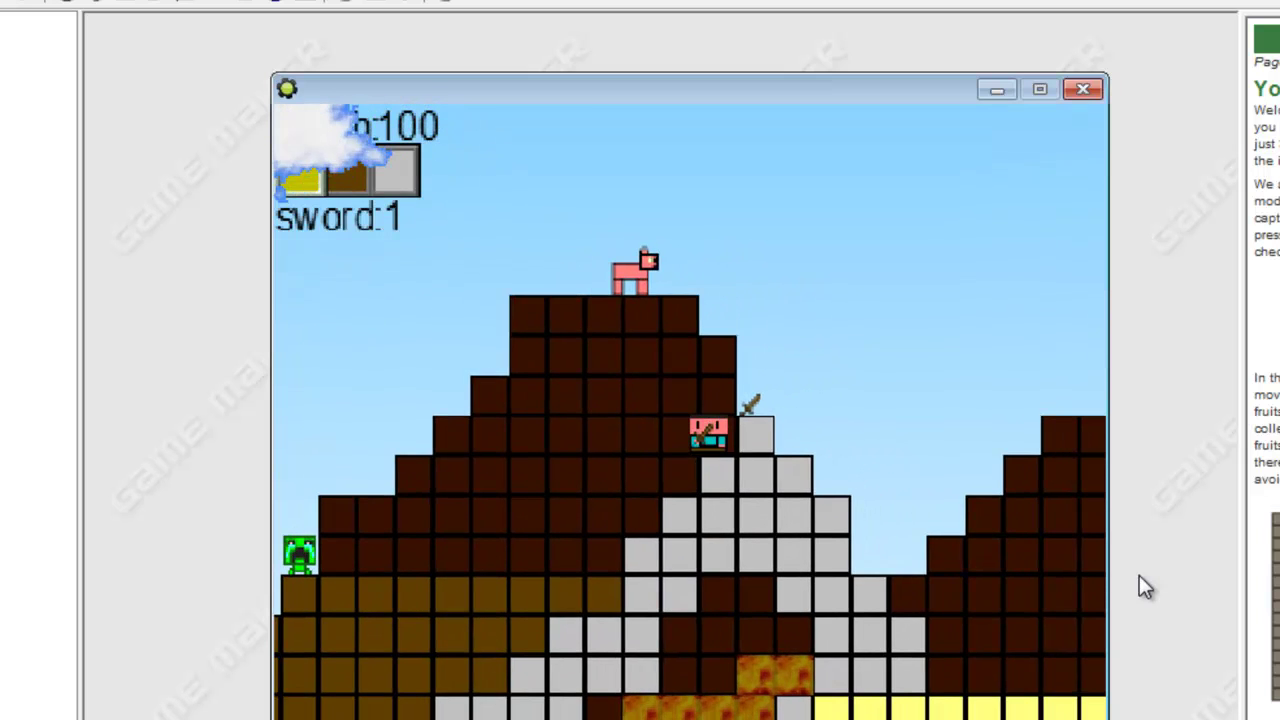
pyautogui.press('Right')
pyautogui.press('Up')
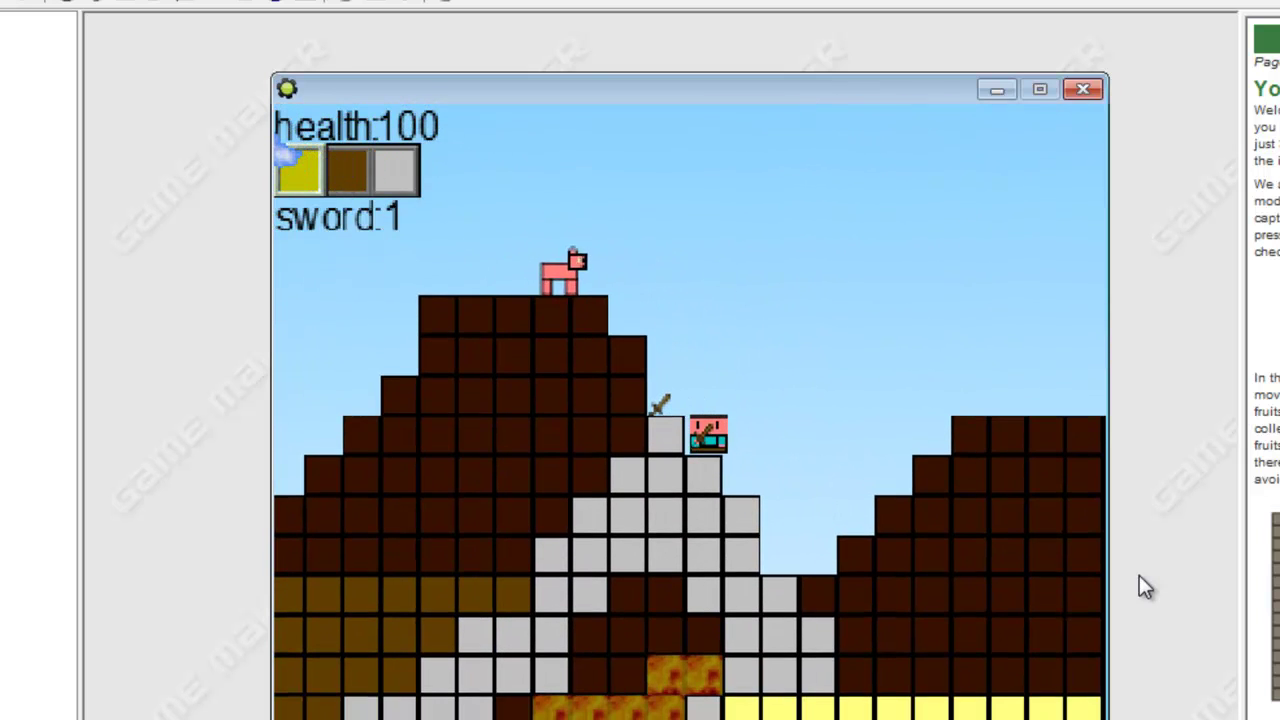
pyautogui.press('Left')
pyautogui.press('Up')
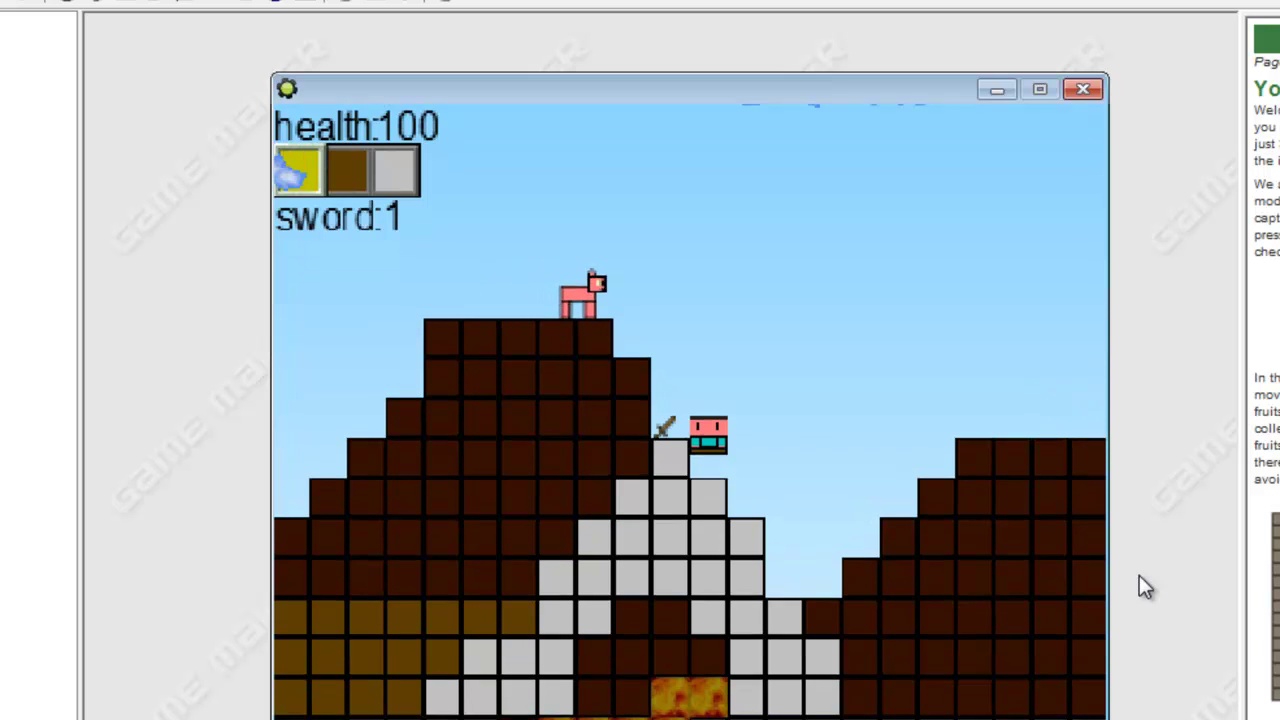
pyautogui.press('Left')
pyautogui.click(699, 445)
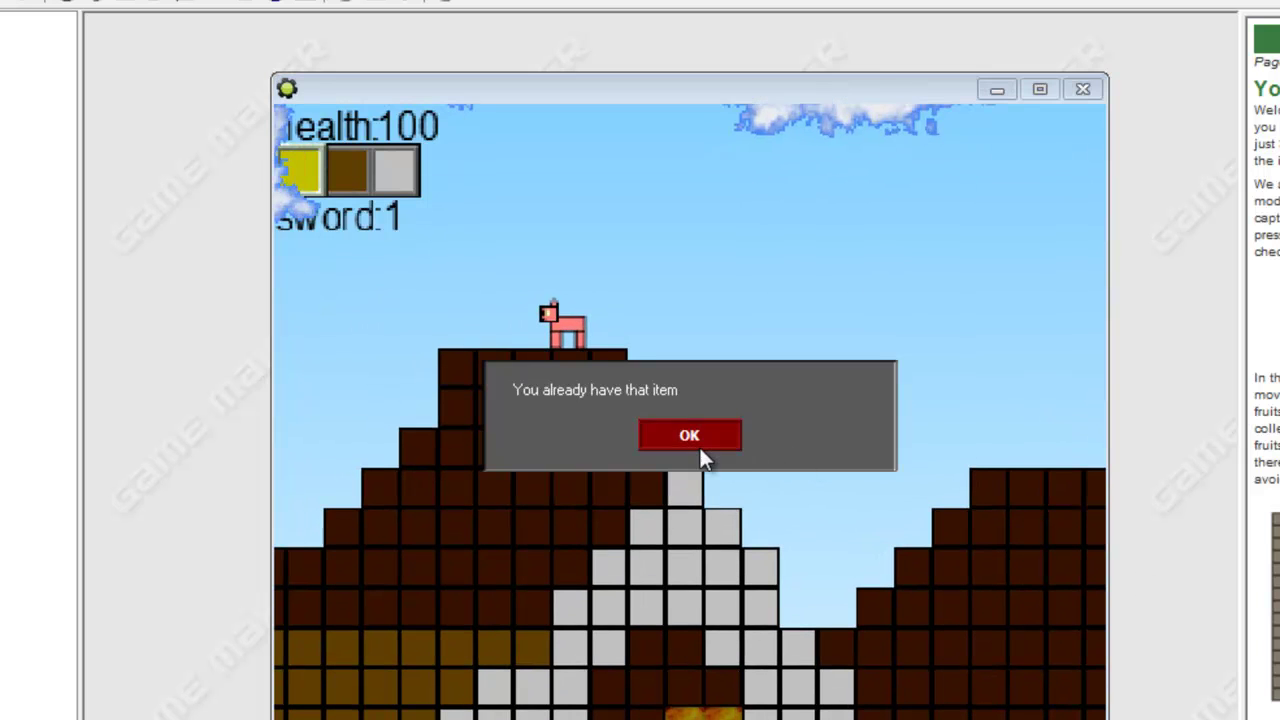
pyautogui.press('Left')
# Move back inside the hill and break the stone block on which the second sword lay.
pyautogui.press('Left')
pyautogui.press('Up')
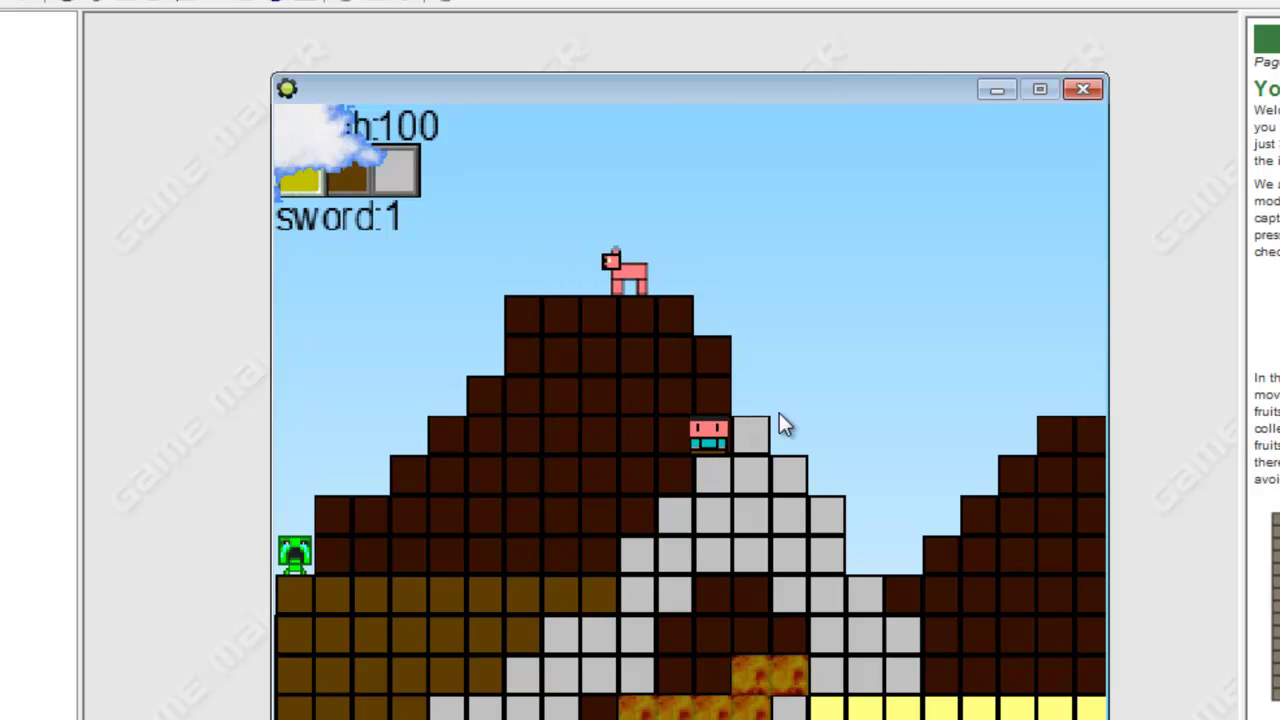
pyautogui.click(753, 433)
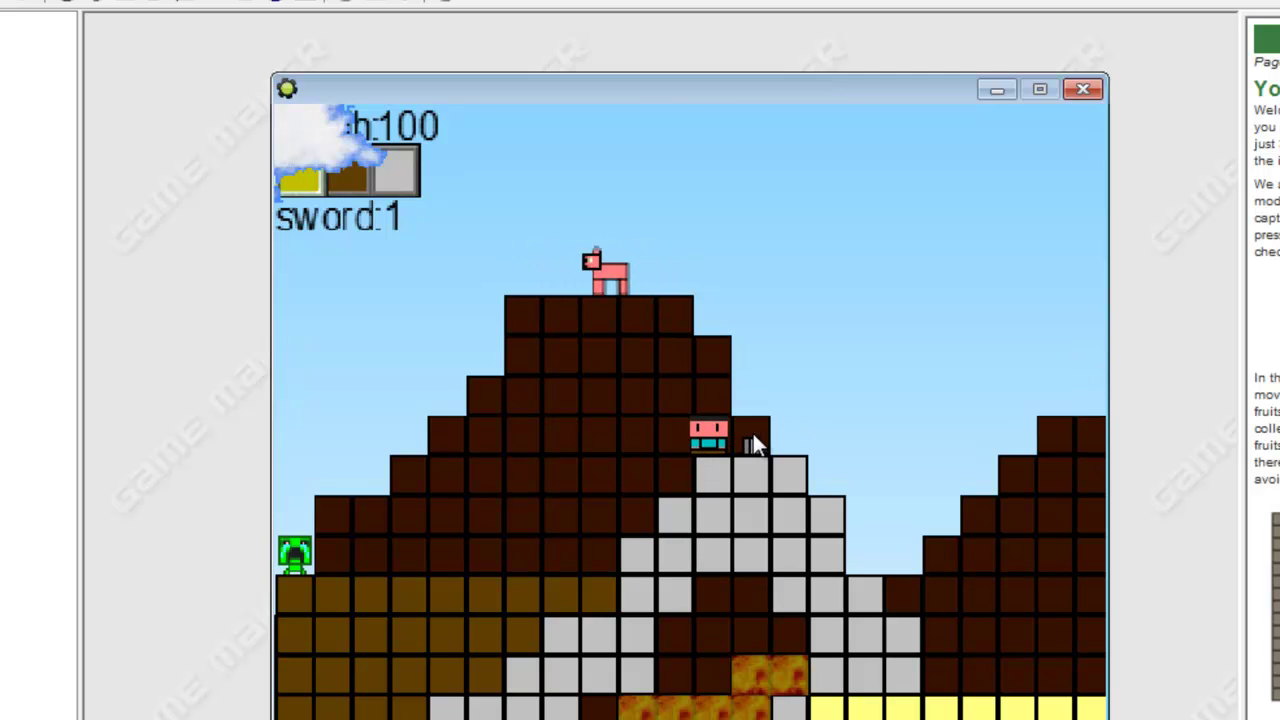
# Go out to the valley slope, select the stone block, and place stone blocks diagonally down into the valley.
pyautogui.press('Right')
pyautogui.press('Right')
pyautogui.press('Up')
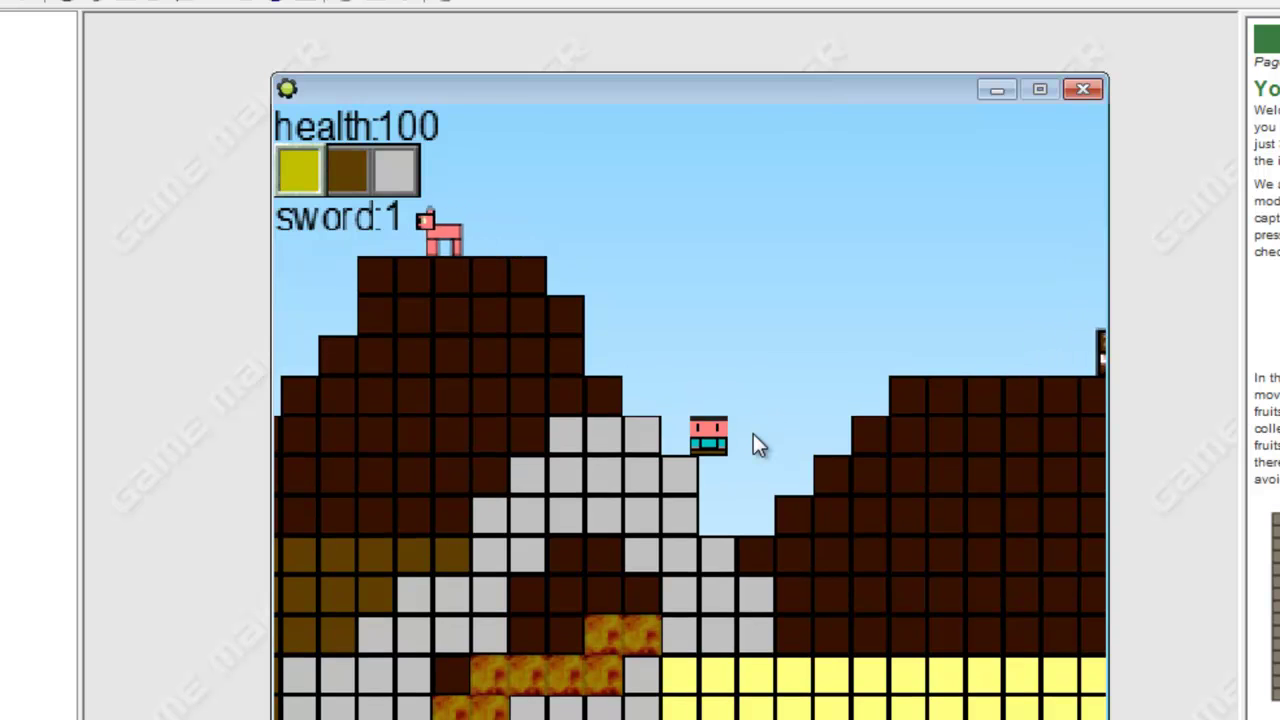
pyautogui.scroll(-2, 753, 433)
pyautogui.rightClick(711, 519)
pyautogui.rightClick(755, 551)
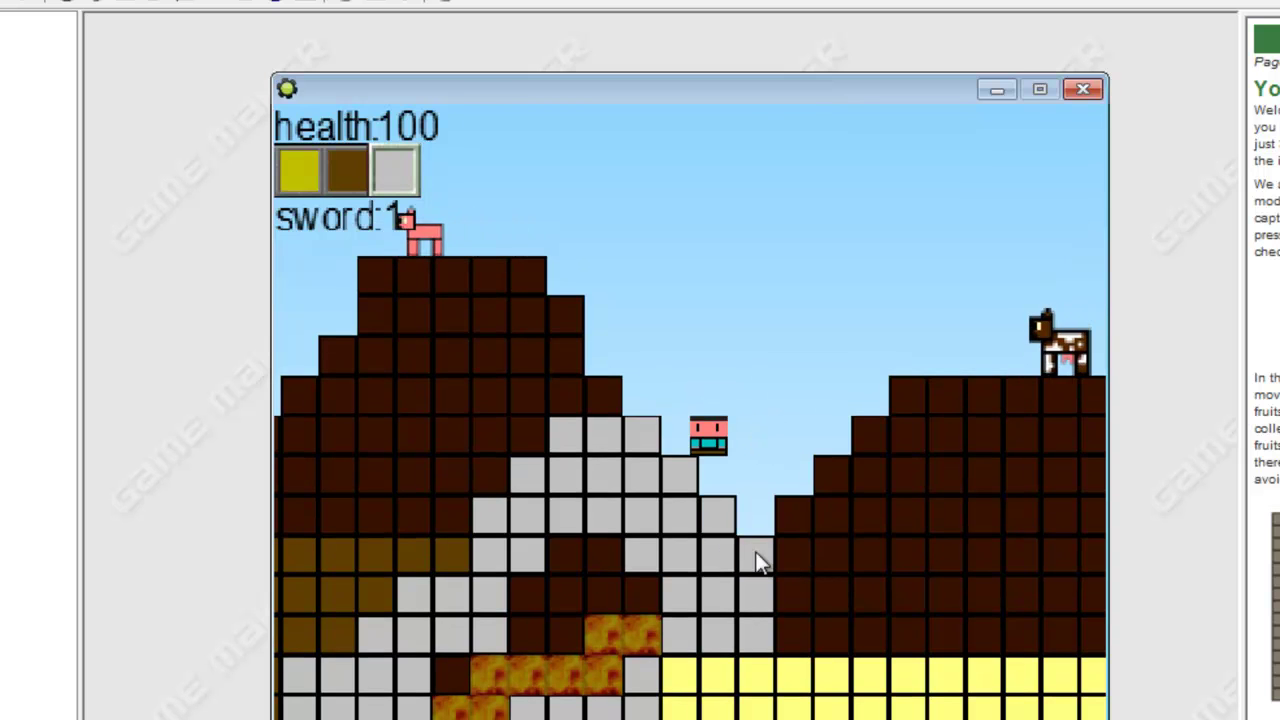
pyautogui.rightClick(800, 631)
pyautogui.rightClick(802, 602)
pyautogui.rightClick(824, 632)
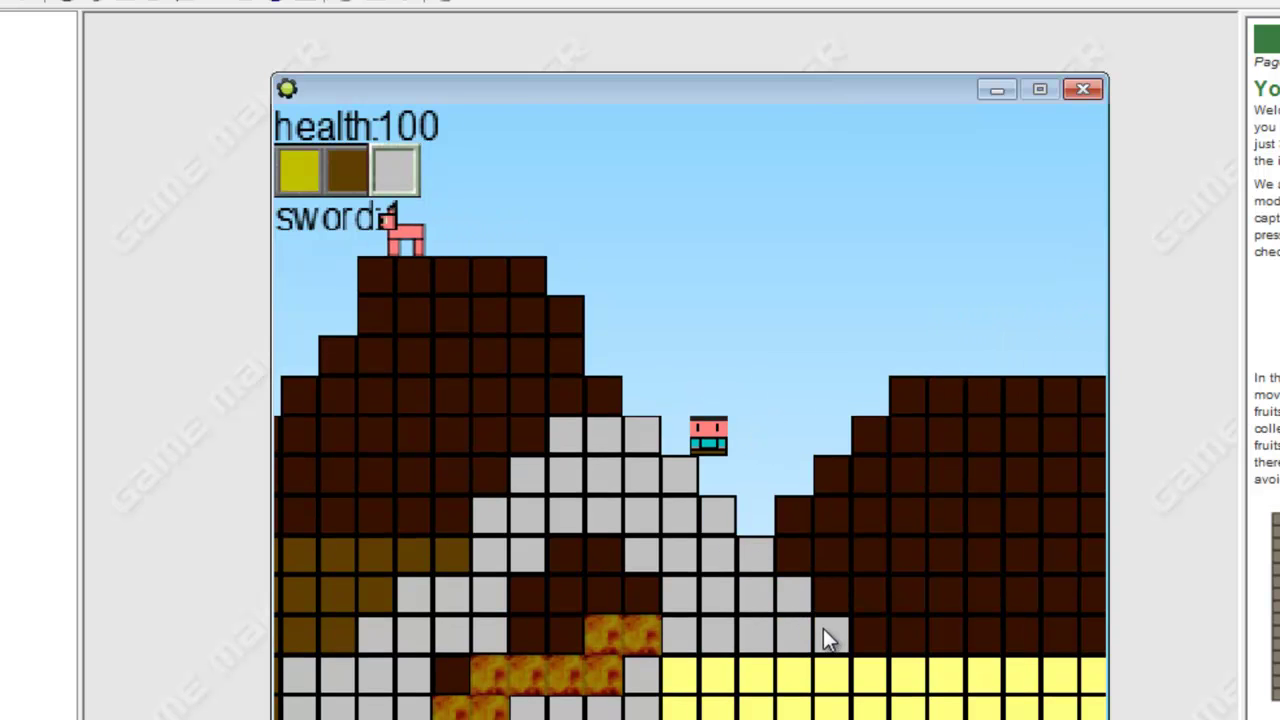
# Walk back through the hill toward the creeper while night falls, then quit the game.
pyautogui.press('Left')
pyautogui.press('Up')
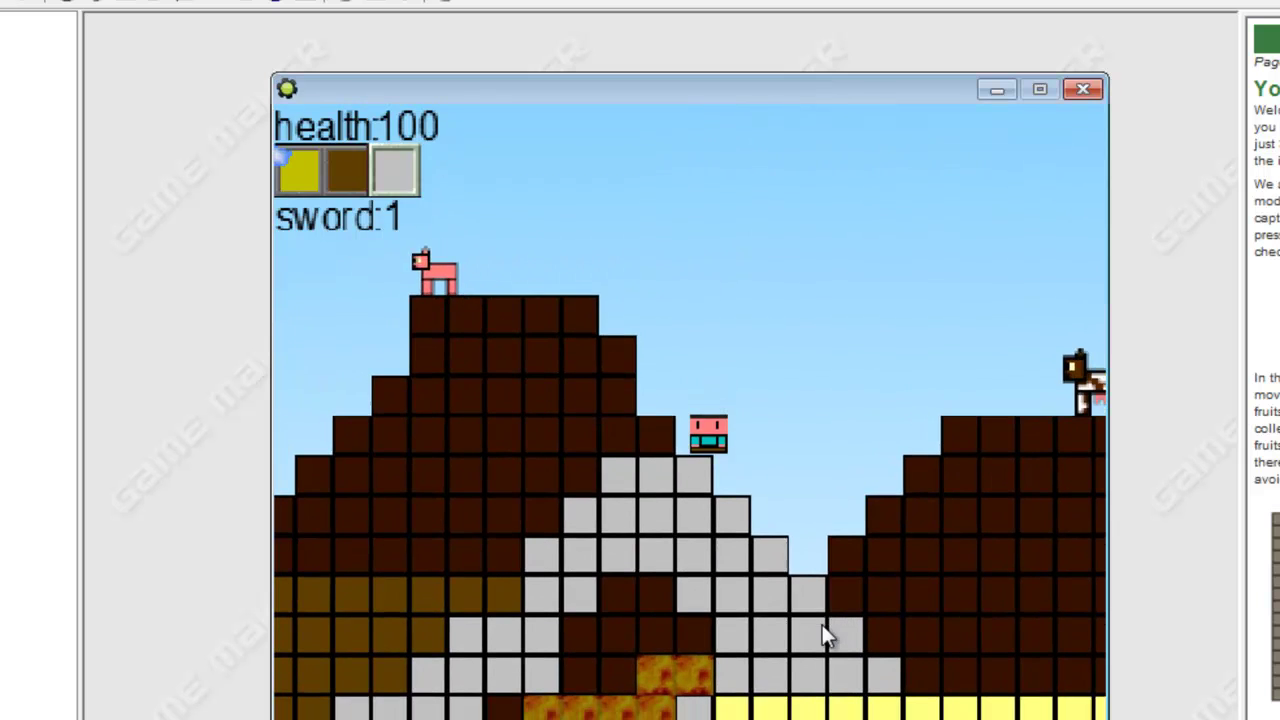
pyautogui.press('Left')
pyautogui.press('Up')
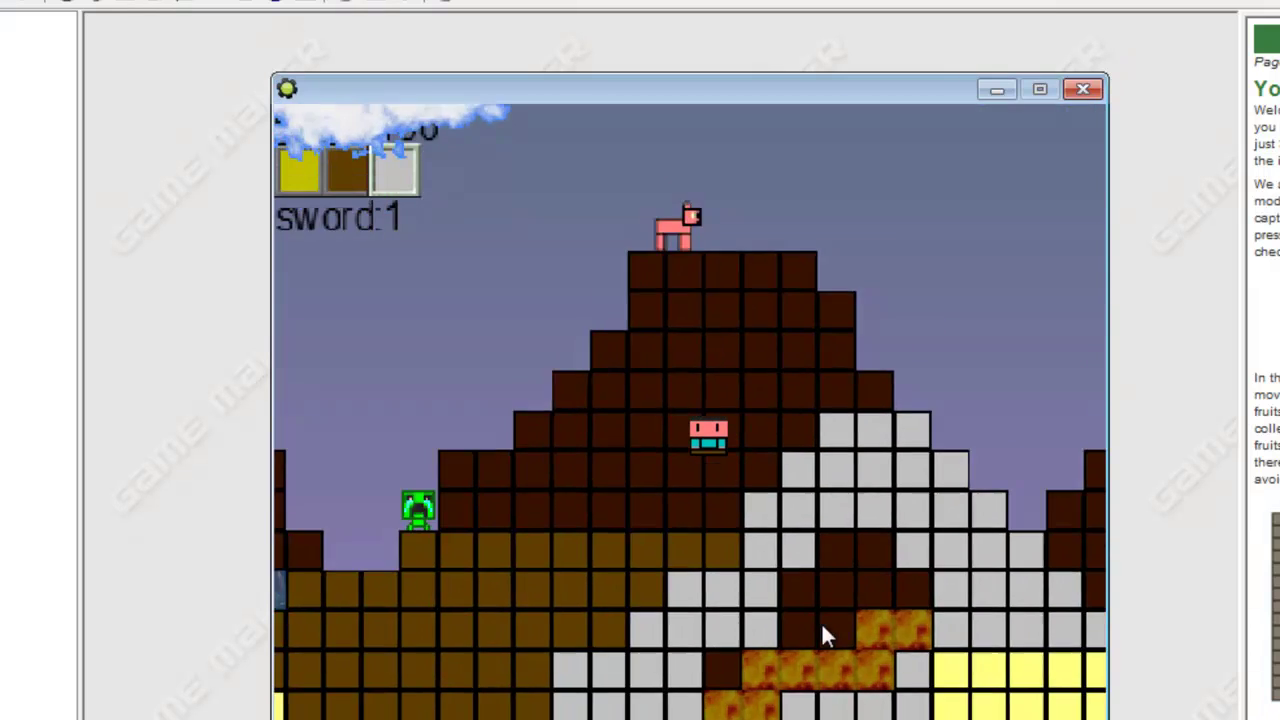
pyautogui.press('Left')
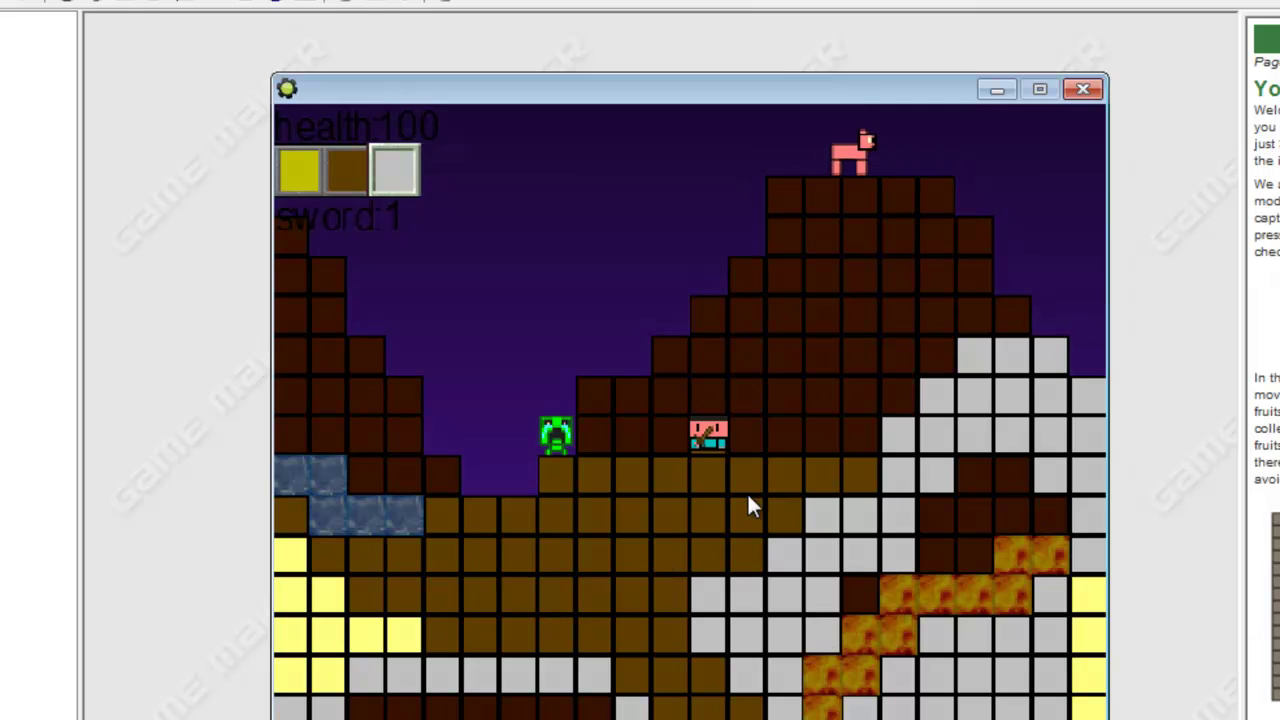
pyautogui.press('Escape')
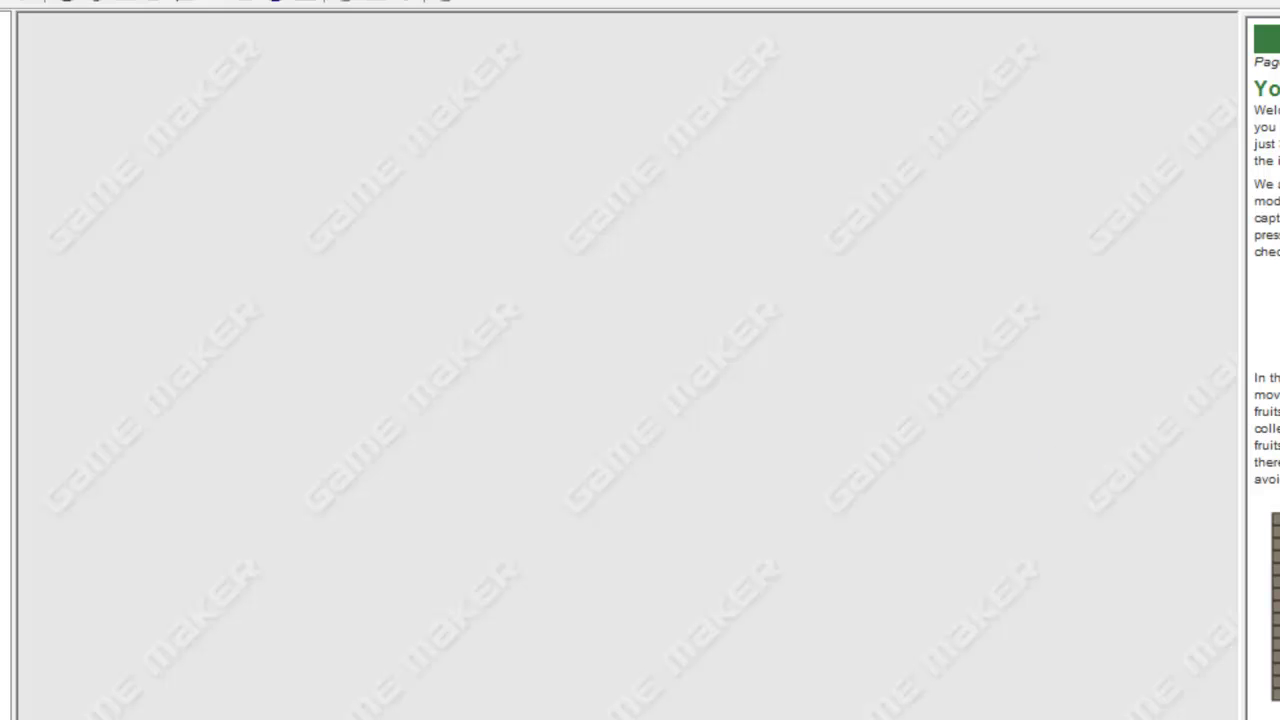
pyautogui.press('F10')
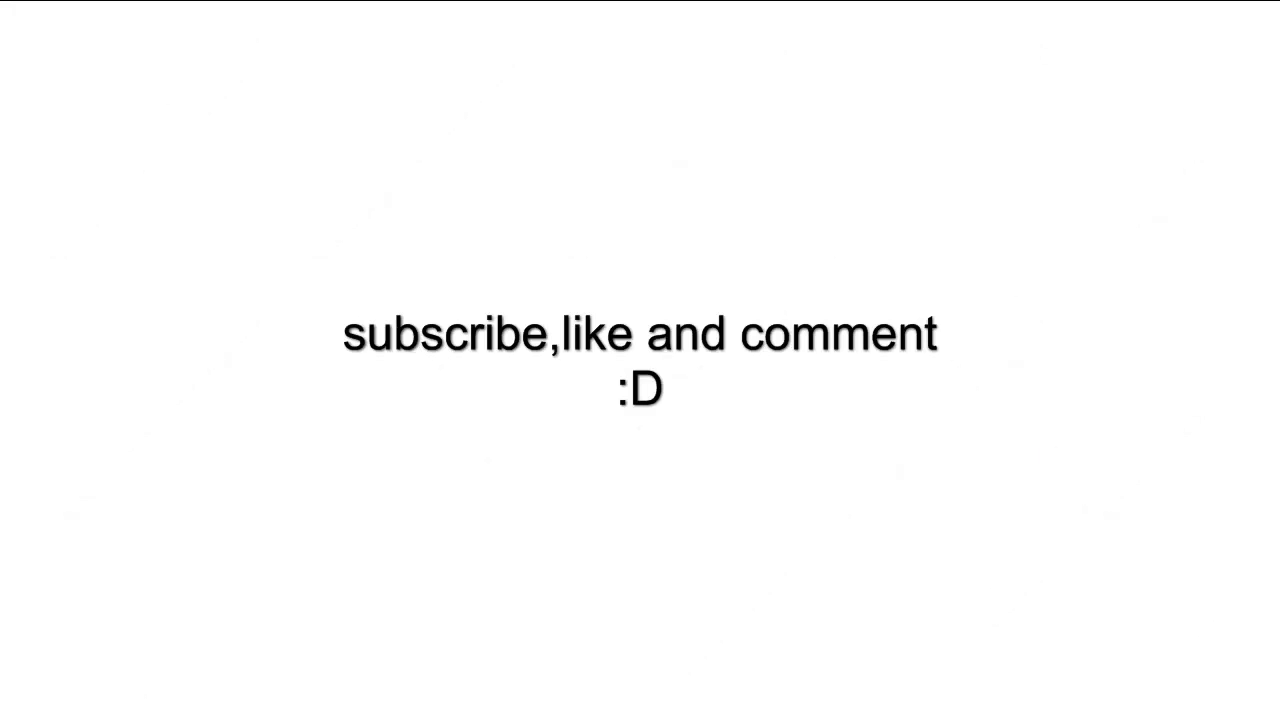